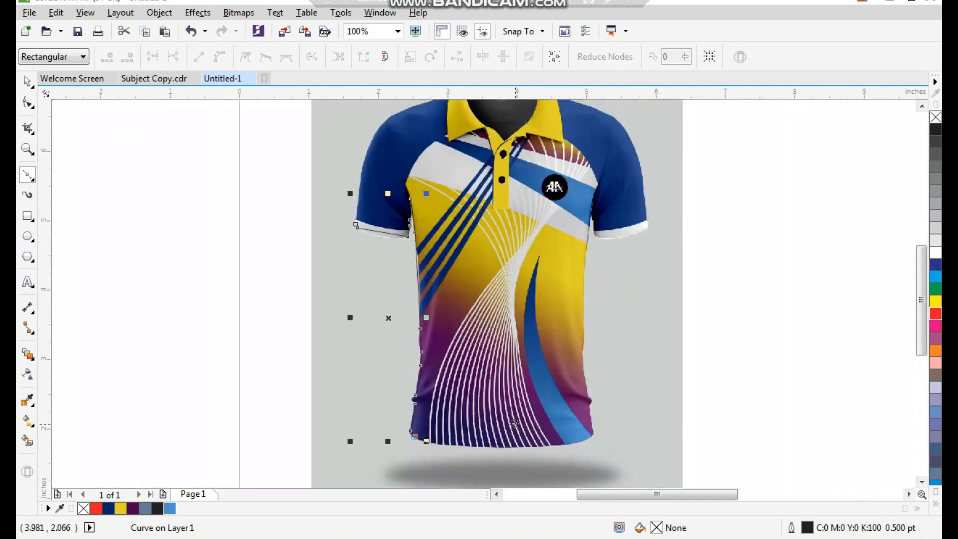
# - Continue the Bezier outline across the shirt's hem and up its lower right side past the fabric fold
pyautogui.click(616, 292)
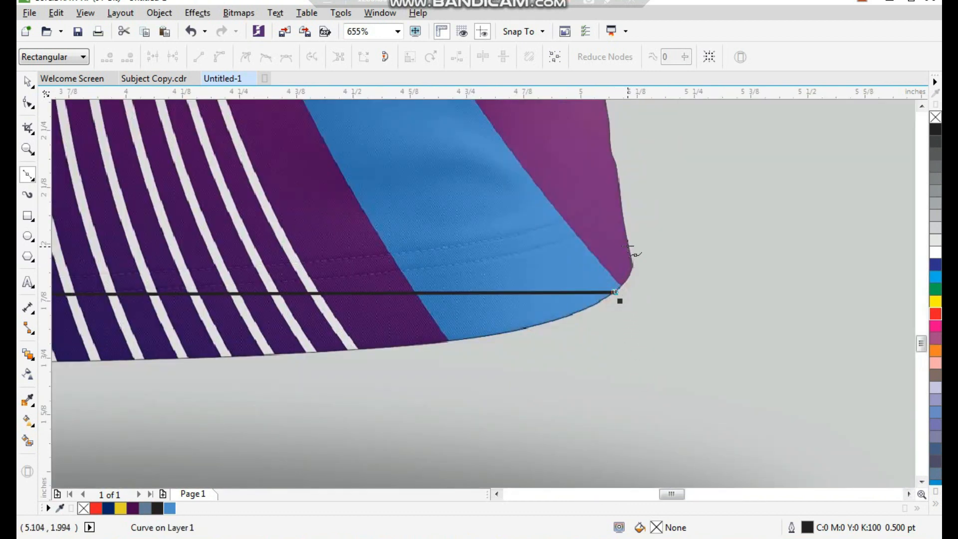
pyautogui.scroll(-3, 582, 285)
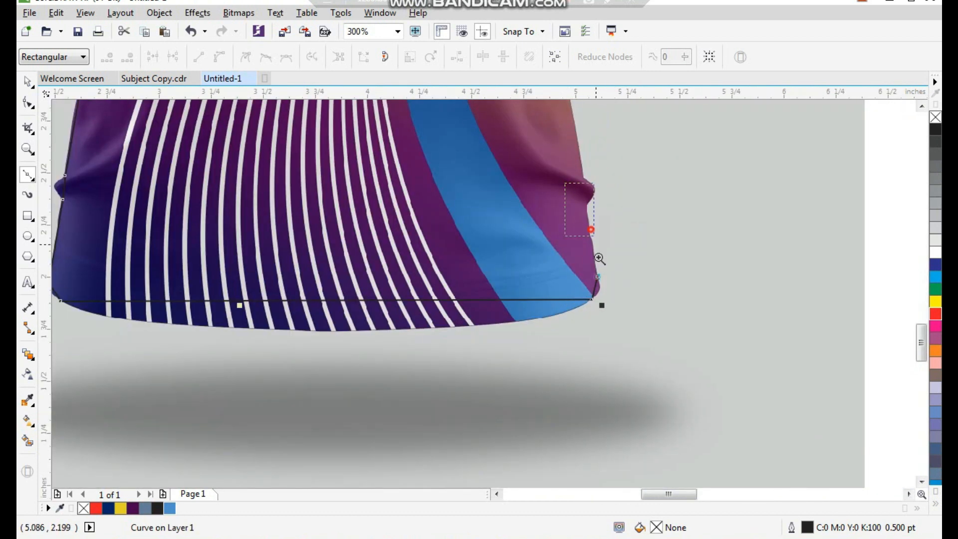
pyautogui.scroll(5, 591, 230)
pyautogui.click(494, 182)
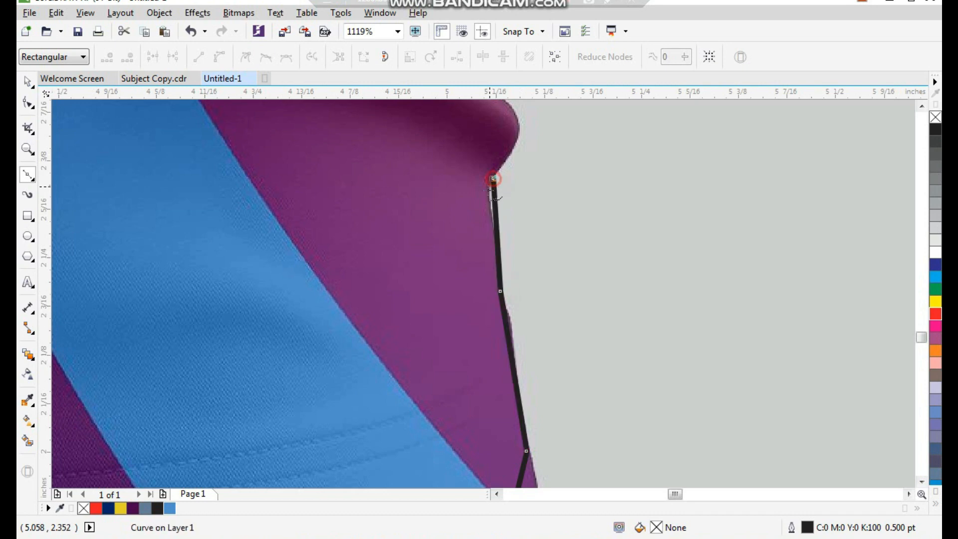
pyautogui.scroll(-2, 522, 141)
pyautogui.scroll(4, 396, 172)
pyautogui.click(417, 179)
# - Extend the Bezier outline up the right side seam to the armpit
pyautogui.scroll(-5, 419, 180)
pyautogui.scroll(4, 452, 166)
pyautogui.click(526, 303)
pyautogui.scroll(-4, 529, 299)
pyautogui.scroll(2, 505, 246)
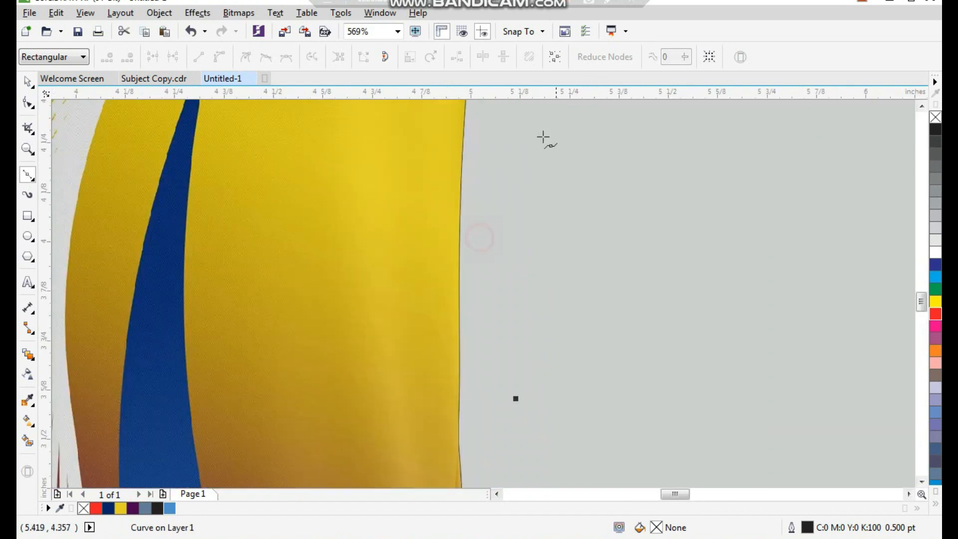
pyautogui.click(463, 120)
pyautogui.scroll(-4, 474, 174)
pyautogui.scroll(3, 406, 273)
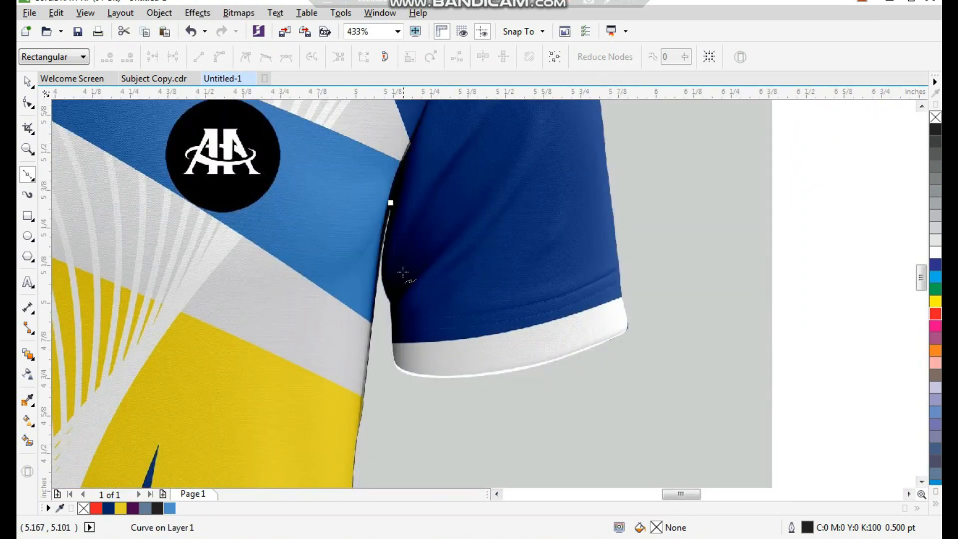
# - Trace the inner edge and white cuff of the right sleeve with straight Bezier segments
pyautogui.moveTo(388, 211); pyautogui.dragTo(381, 274)
pyautogui.click(386, 297)
pyautogui.click(392, 344)
pyautogui.click(412, 374)
pyautogui.click(619, 337)
pyautogui.click(622, 298)
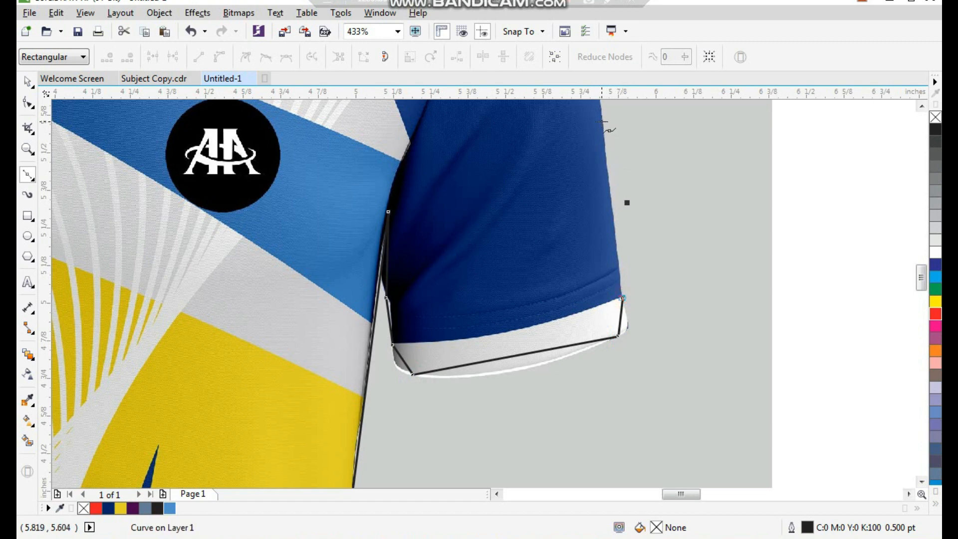
# - Carry the Bezier outline up the right sleeve's outer edge, over the shoulder and along the collar's right side
pyautogui.scroll(-5, 603, 121)
pyautogui.scroll(5, 573, 128)
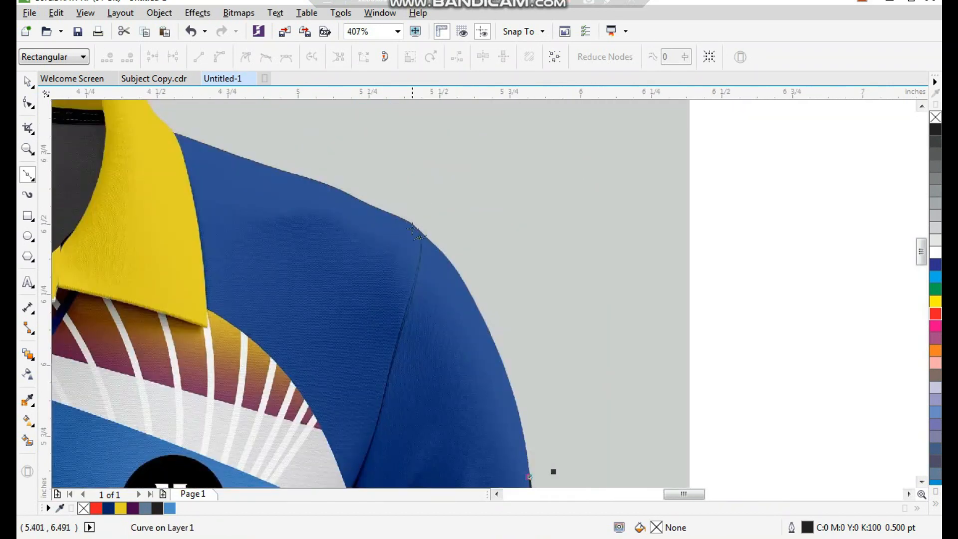
pyautogui.click(421, 232)
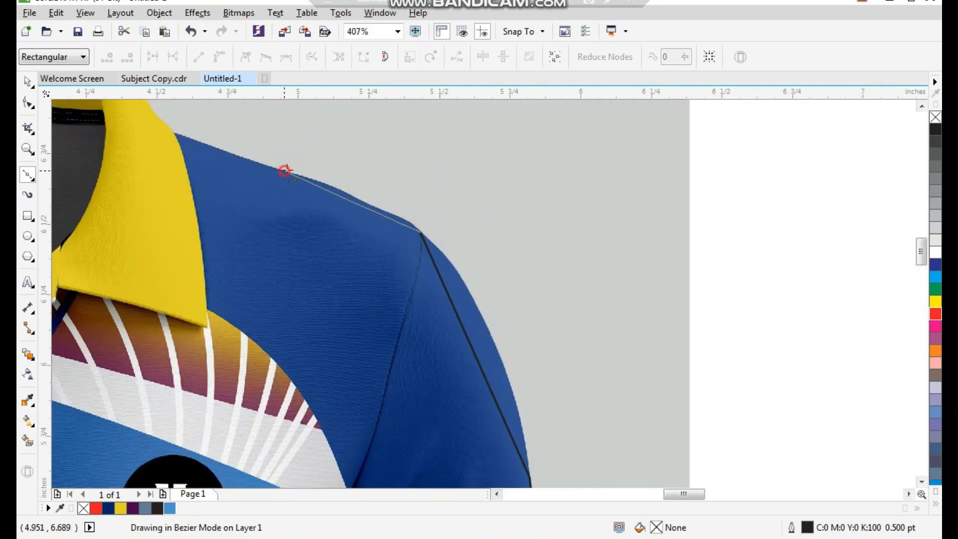
pyautogui.scroll(-5, 284, 168)
pyautogui.scroll(6, 331, 165)
pyautogui.click(546, 313)
pyautogui.click(461, 191)
pyautogui.click(380, 161)
# - Trace the collar's top edge and its left side down to the shoulder seam
pyautogui.scroll(-5, 380, 160)
pyautogui.scroll(6, 391, 197)
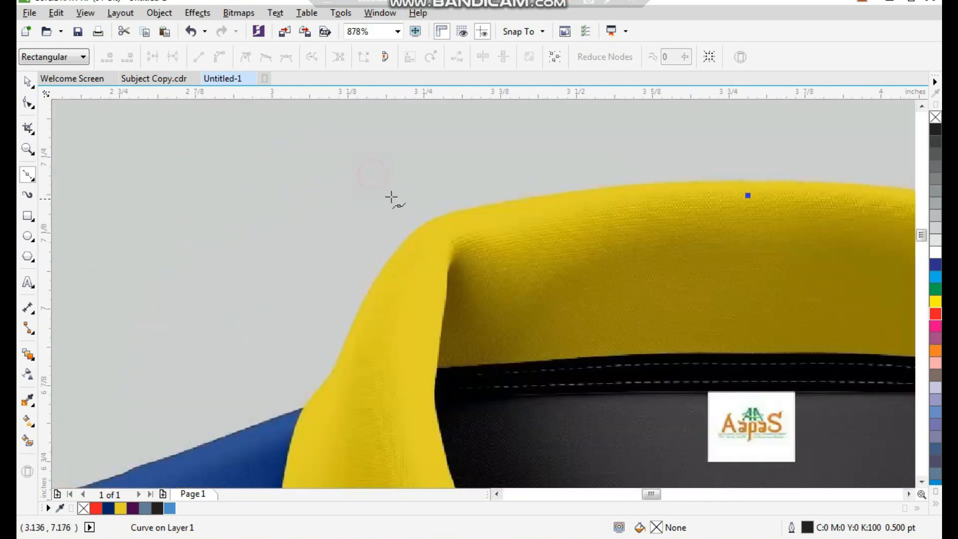
pyautogui.click(483, 205)
pyautogui.click(395, 250)
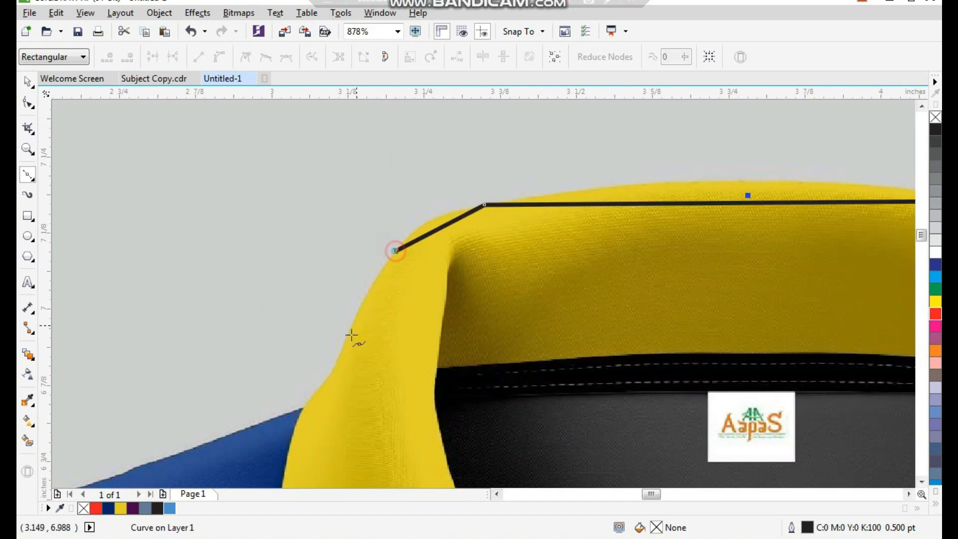
pyautogui.click(330, 373)
pyautogui.click(299, 409)
pyautogui.scroll(-4, 320, 360)
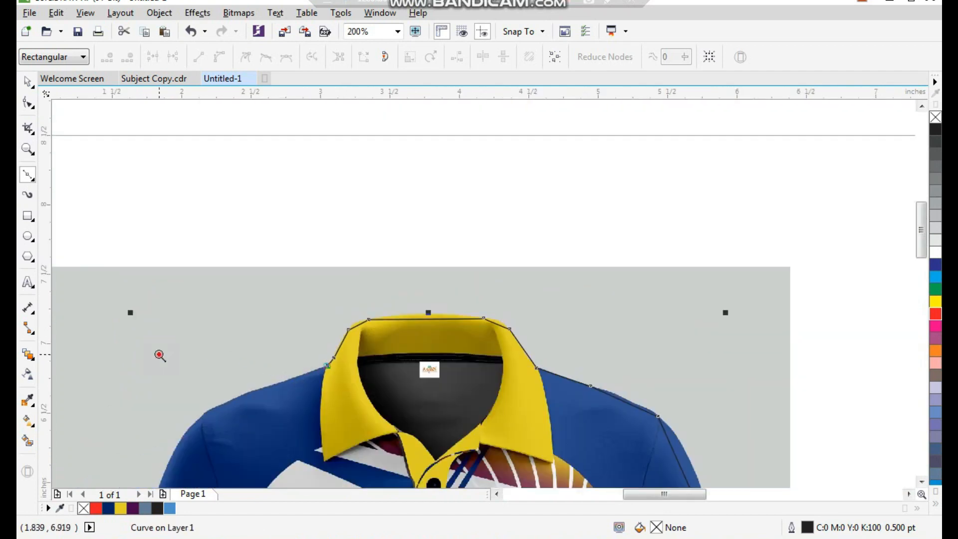
# - Trace the left shoulder and outer sleeve edge, closing the shirt outline at its starting node on the cuff
pyautogui.scroll(4, 160, 355)
pyautogui.click(455, 318)
pyautogui.scroll(-3, 340, 332)
pyautogui.scroll(2, 426, 405)
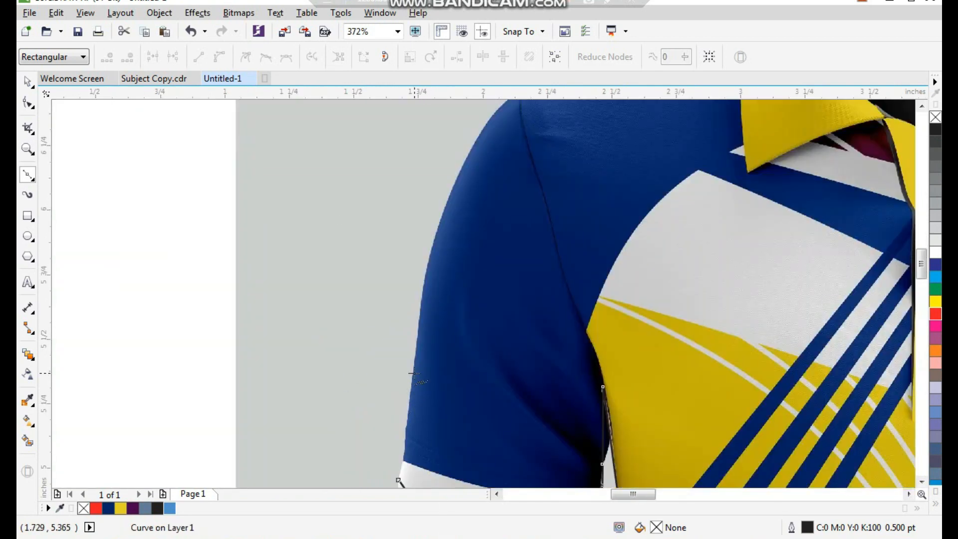
pyautogui.scroll(-2, 404, 389)
pyautogui.scroll(5, 399, 406)
pyautogui.click(420, 317)
pyautogui.click(420, 318)
# - Select all nodes of the shirt outline and convert its segments to curves
pyautogui.scroll(-9, 389, 310)
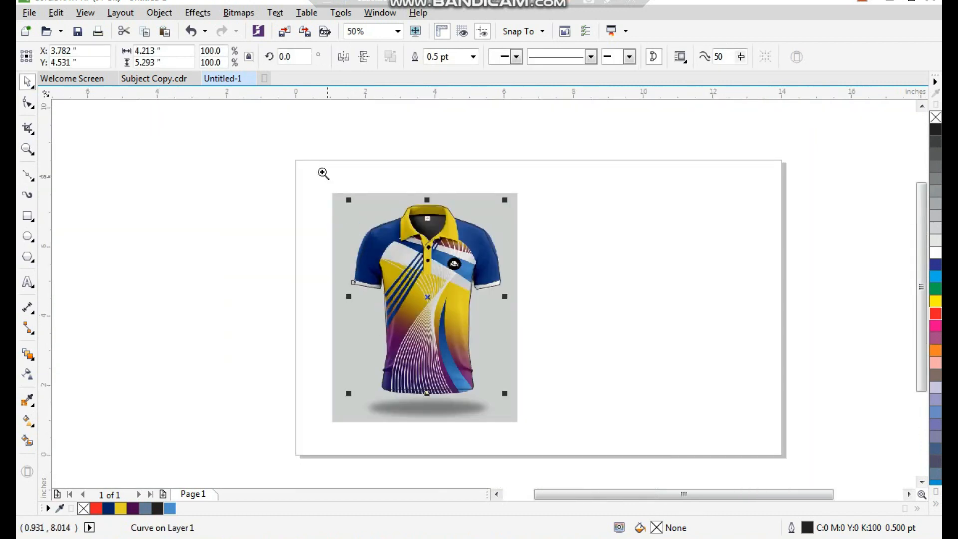
pyautogui.scroll(1, 332, 178)
pyautogui.press('F10')
pyautogui.moveTo(577, 133); pyautogui.dragTo(333, 430)
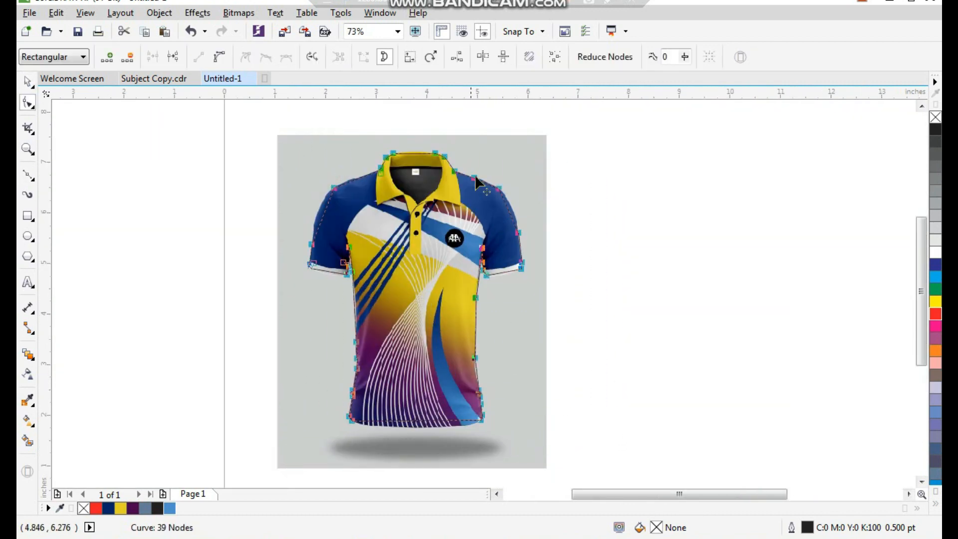
pyautogui.click(218, 57)
# - Bend the outline segment along the left sleeve's outer edge to match the shirt image
pyautogui.scroll(6, 312, 192)
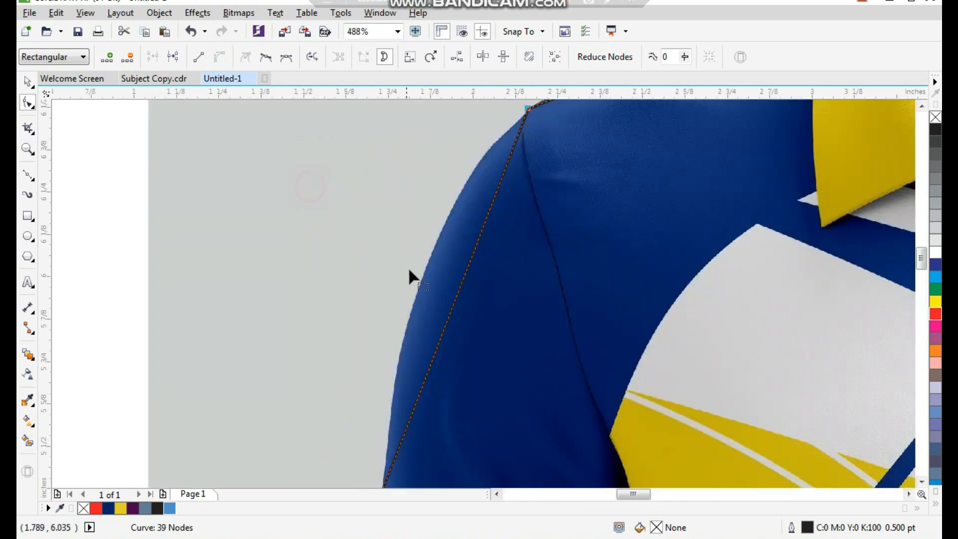
pyautogui.moveTo(460, 281); pyautogui.dragTo(431, 253)
pyautogui.scroll(-2, 474, 155)
pyautogui.scroll(5, 492, 152)
pyautogui.moveTo(480, 197); pyautogui.dragTo(579, 315)
pyautogui.scroll(-2, 482, 303)
# - Curve the outline along the left shoulder between the sleeve seam and the collar
pyautogui.press('F2')
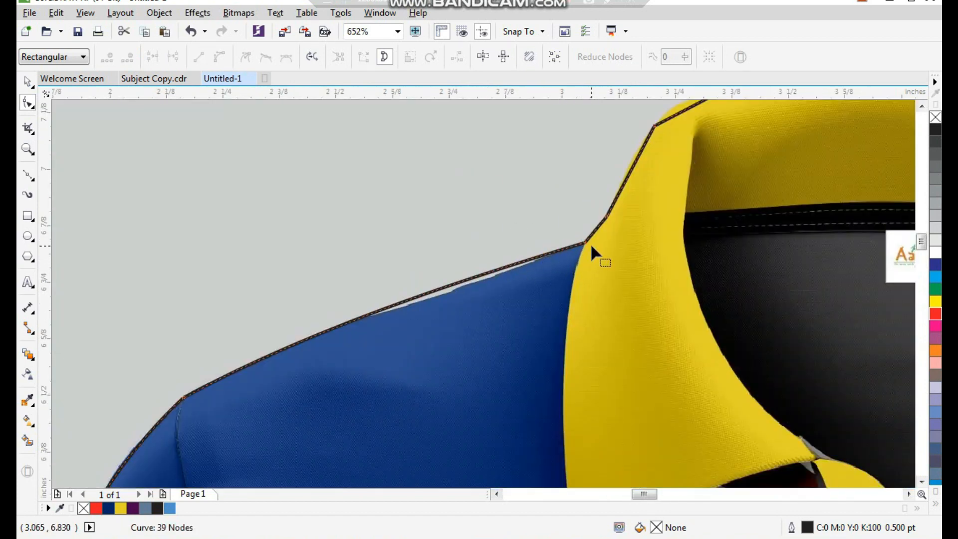
pyautogui.click(587, 244)
pyautogui.moveTo(437, 286); pyautogui.dragTo(444, 299)
pyautogui.moveTo(295, 336); pyautogui.dragTo(297, 329)
pyautogui.scroll(-1, 420, 387)
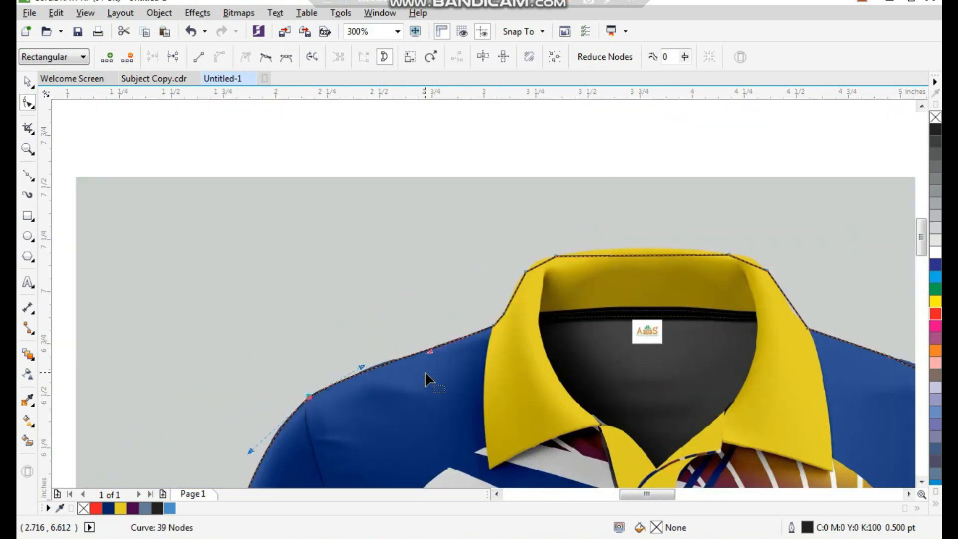
# - Set the shirt outline's width to 2 pt
pyautogui.press('space')
pyautogui.press('F12')
pyautogui.write('2')
pyautogui.press('Return')
pyautogui.hotkey('shift', 'F2')
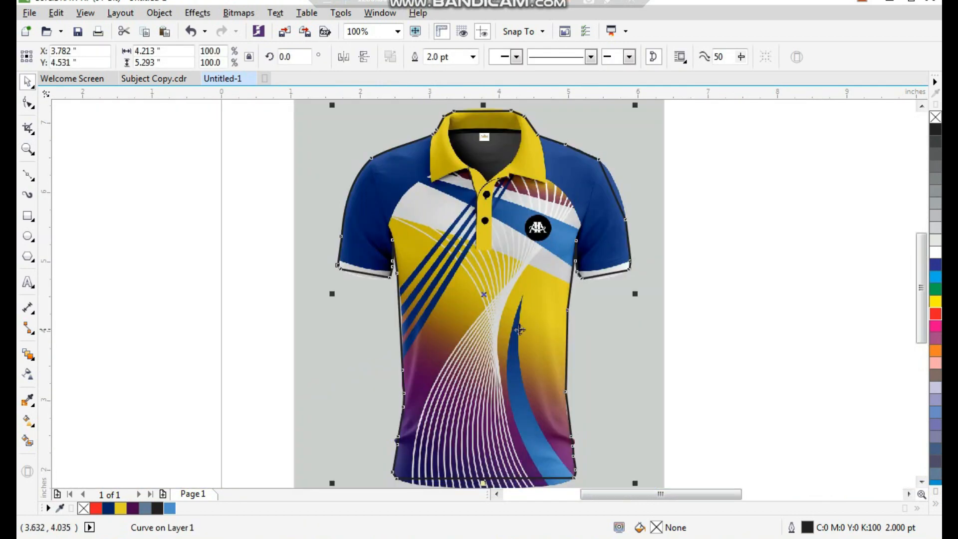
# - Bend the outline segment along the collar's top edge upward to match the fabric
pyautogui.moveTo(419, 186); pyautogui.dragTo(553, 108)
pyautogui.press('F10')
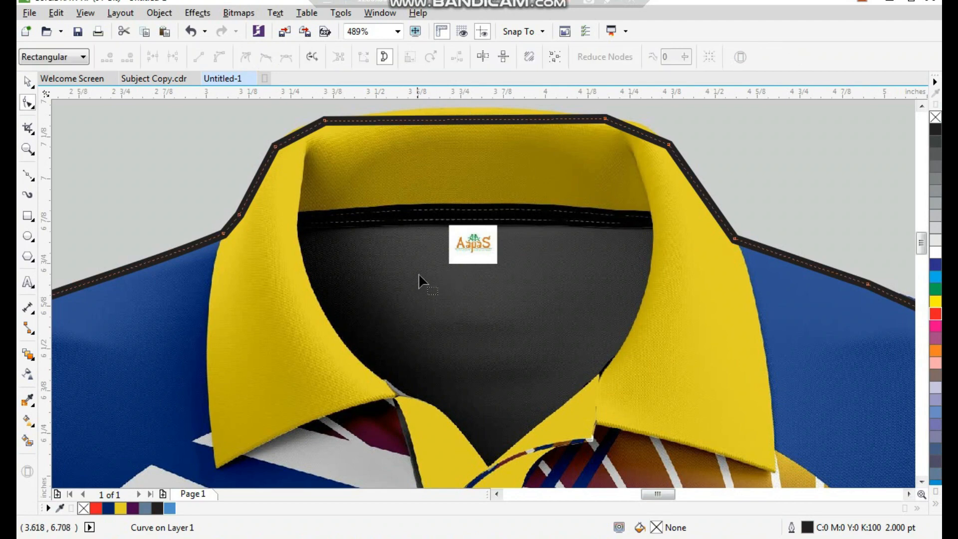
pyautogui.scroll(-1, 419, 275)
pyautogui.moveTo(253, 149); pyautogui.dragTo(636, 302)
pyautogui.press('F2')
pyautogui.moveTo(624, 172); pyautogui.dragTo(133, 301)
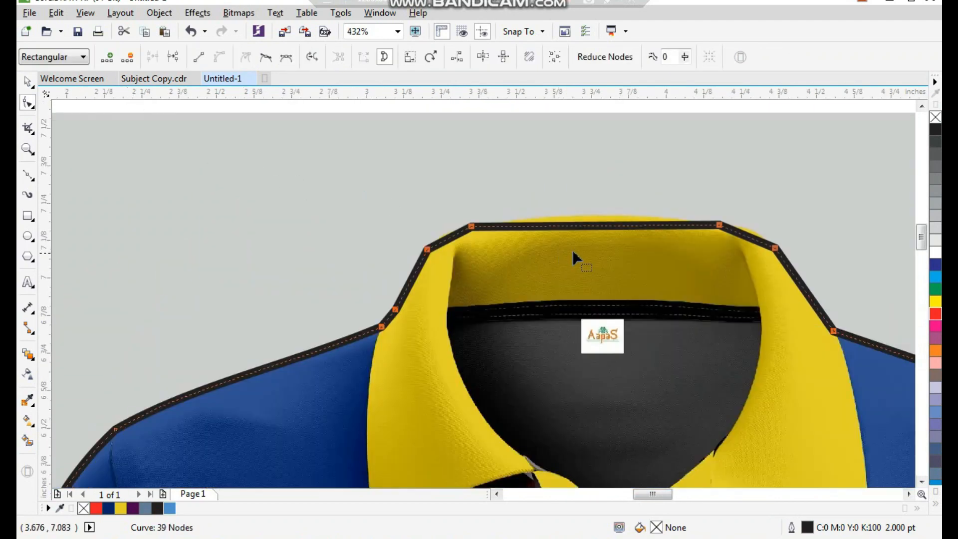
pyautogui.moveTo(593, 227); pyautogui.dragTo(593, 215)
pyautogui.scroll(-1, 445, 276)
# - Curve the outline segments at the collar's upper left and upper right corners
pyautogui.press('F2')
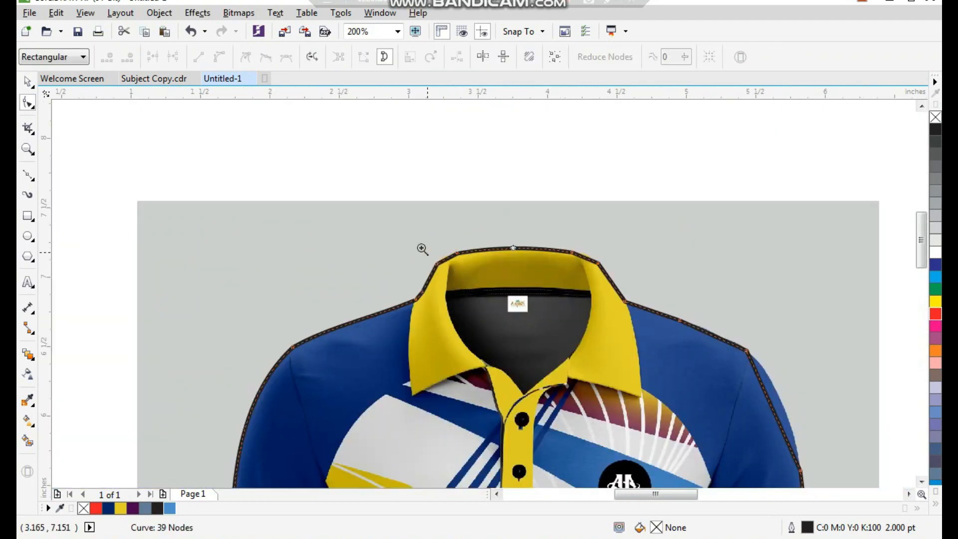
pyautogui.moveTo(539, 239); pyautogui.dragTo(383, 308)
pyautogui.moveTo(400, 207); pyautogui.dragTo(393, 200)
pyautogui.scroll(-2, 418, 244)
pyautogui.press('F2')
pyautogui.moveTo(571, 223); pyautogui.dragTo(625, 305)
pyautogui.moveTo(503, 223); pyautogui.dragTo(508, 209)
pyautogui.scroll(-2, 510, 227)
# - Curve the right shoulder and outer sleeve segments to follow the shirt's edge
pyautogui.press('F2')
pyautogui.moveTo(564, 274); pyautogui.dragTo(797, 474)
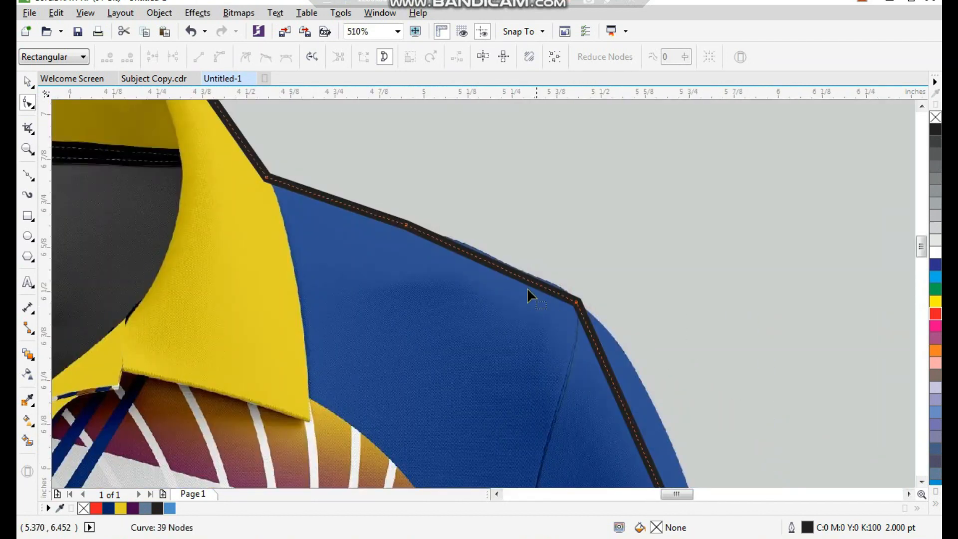
pyautogui.moveTo(500, 267); pyautogui.dragTo(598, 481)
pyautogui.scroll(-1, 487, 309)
pyautogui.press('F2')
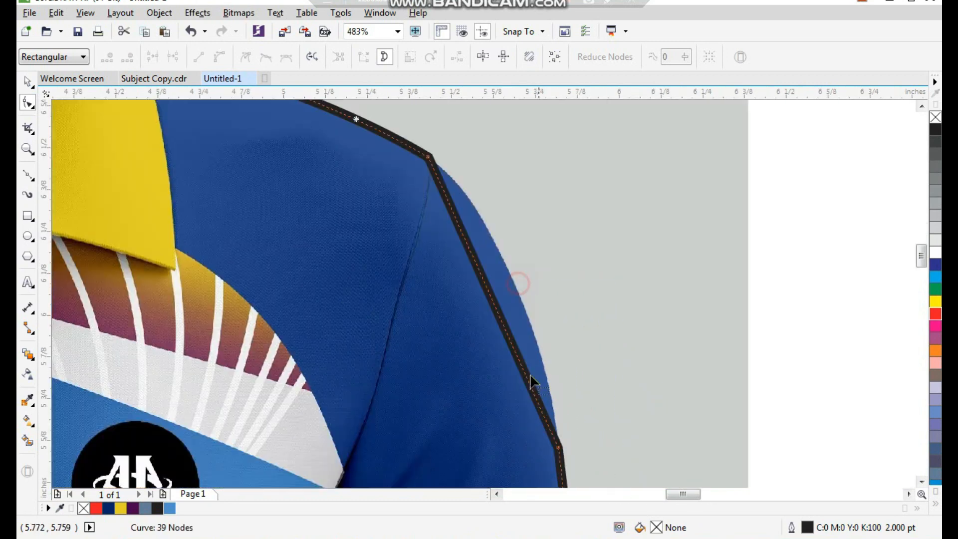
pyautogui.moveTo(489, 298); pyautogui.dragTo(514, 280)
pyautogui.scroll(-3, 514, 280)
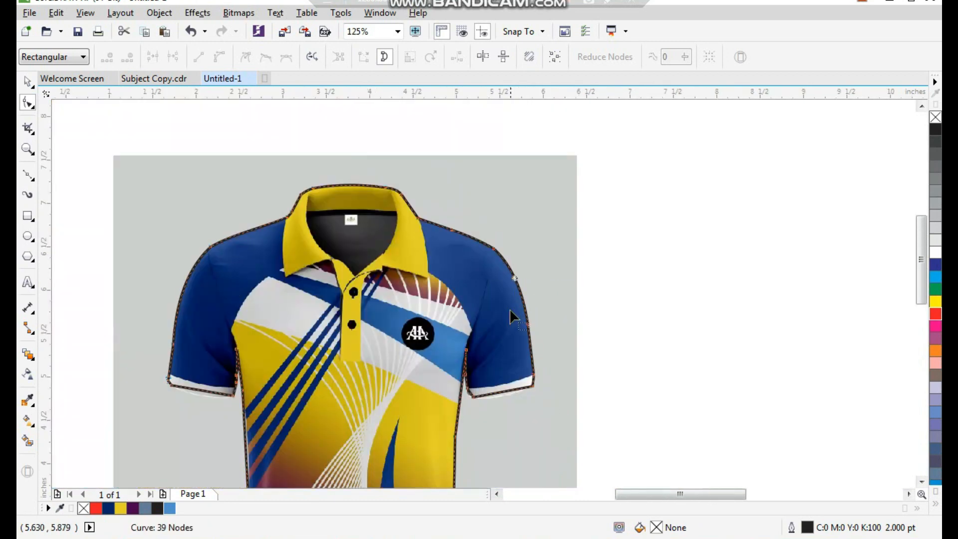
# - Curve the outline around the right sleeve's cuff, including its outer corner, lower edge and inner corner
pyautogui.moveTo(498, 351); pyautogui.dragTo(521, 384)
pyautogui.moveTo(571, 329); pyautogui.dragTo(575, 332)
pyautogui.scroll(-1, 534, 367)
pyautogui.press('F2')
pyautogui.moveTo(458, 328); pyautogui.dragTo(546, 416)
pyautogui.moveTo(519, 274)
pyautogui.mouseDown()
pyautogui.moveTo(520, 261)
pyautogui.moveTo(524, 284)
pyautogui.mouseUp()
pyautogui.scroll(-1, 524, 285)
pyautogui.scroll(2, 436, 313)
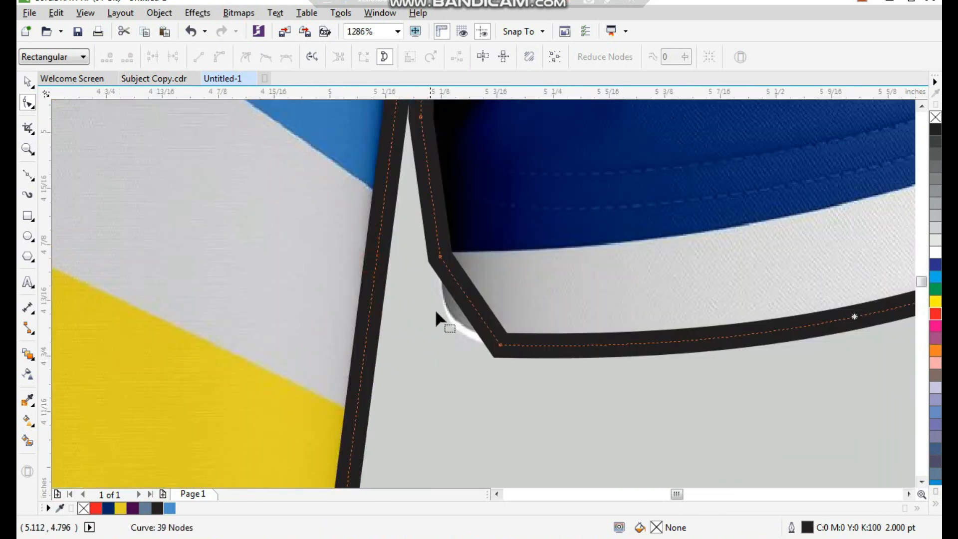
pyautogui.moveTo(465, 296); pyautogui.dragTo(450, 313)
pyautogui.scroll(-3, 483, 319)
# - Adjust the outline segments along the shirt's right side seam to follow the fabric edge
pyautogui.press('F2')
pyautogui.moveTo(445, 355); pyautogui.dragTo(535, 538)
pyautogui.scroll(-1, 432, 325)
pyautogui.press('F2')
pyautogui.moveTo(406, 284); pyautogui.dragTo(444, 363)
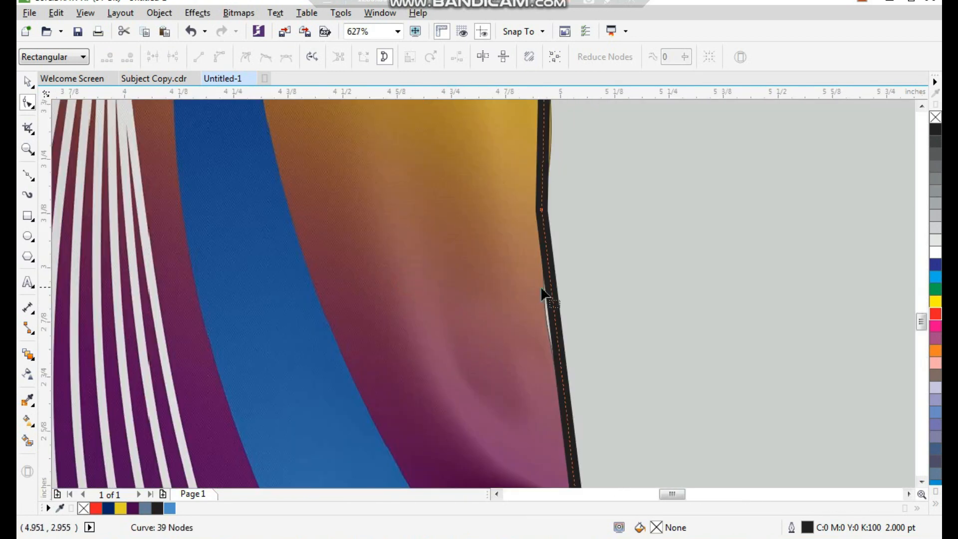
pyautogui.moveTo(551, 294); pyautogui.dragTo(498, 336)
# - Curve the outline along the lower right side around the fabric fold
pyautogui.scroll(-3, 559, 303)
pyautogui.scroll(4, 548, 384)
pyautogui.scroll(-2, 502, 332)
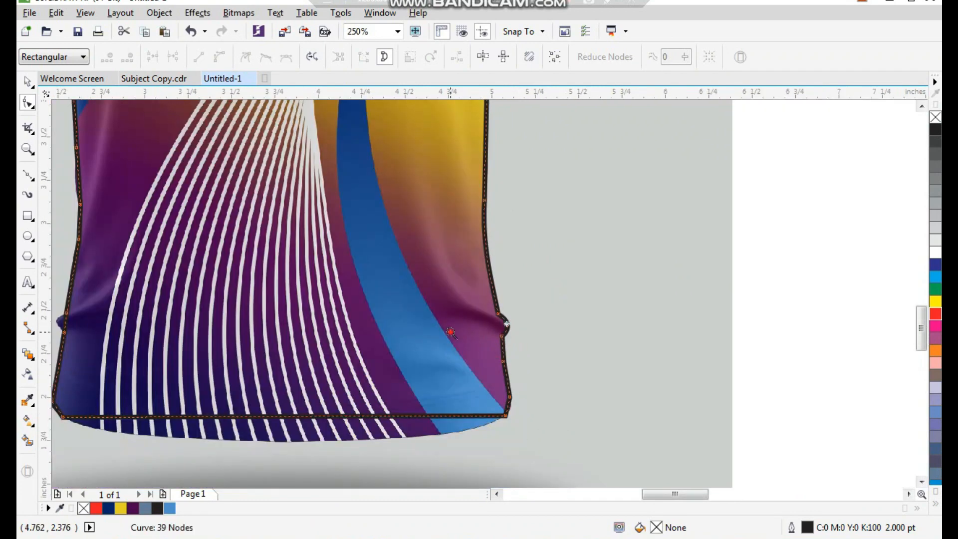
pyautogui.scroll(2, 538, 356)
pyautogui.moveTo(549, 338); pyautogui.dragTo(562, 340)
# - Bend the bottom segment into a curve along the shirt's hem and refine it with its node handles
pyautogui.scroll(-2, 432, 347)
pyautogui.scroll(2, 434, 335)
pyautogui.moveTo(572, 286); pyautogui.dragTo(637, 341)
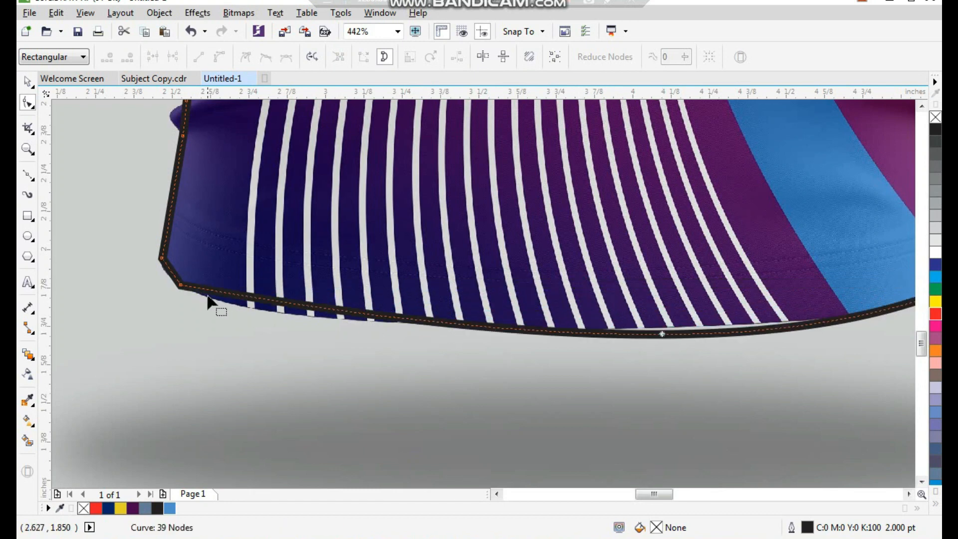
pyautogui.click(181, 286)
pyautogui.moveTo(549, 350); pyautogui.dragTo(310, 343)
pyautogui.scroll(-2, 557, 367)
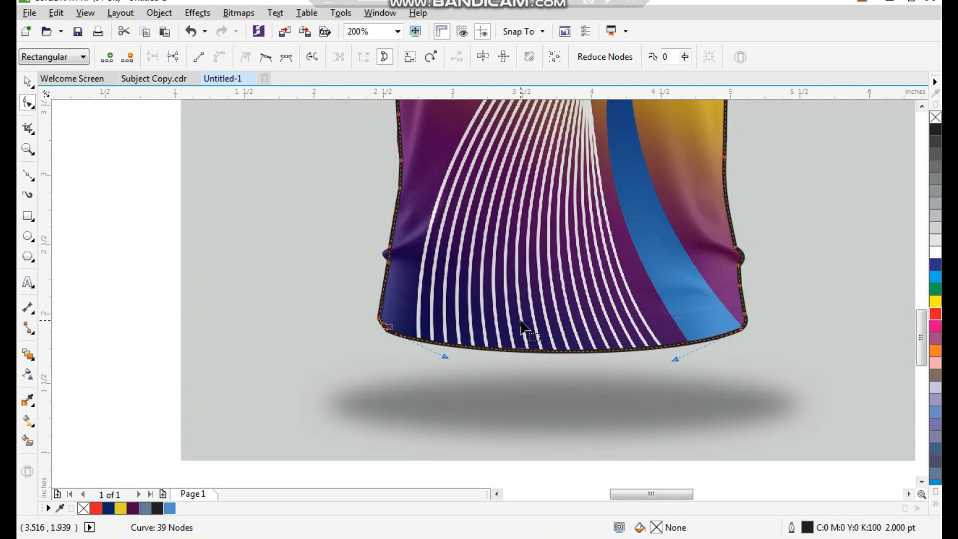
# - Curve the outline at the hem's lower left corner and around the left side's fabric fold
pyautogui.moveTo(339, 298); pyautogui.dragTo(434, 361)
pyautogui.moveTo(500, 270); pyautogui.dragTo(486, 280)
pyautogui.scroll(-2, 517, 276)
pyautogui.press('F2')
pyautogui.moveTo(495, 164); pyautogui.dragTo(545, 236)
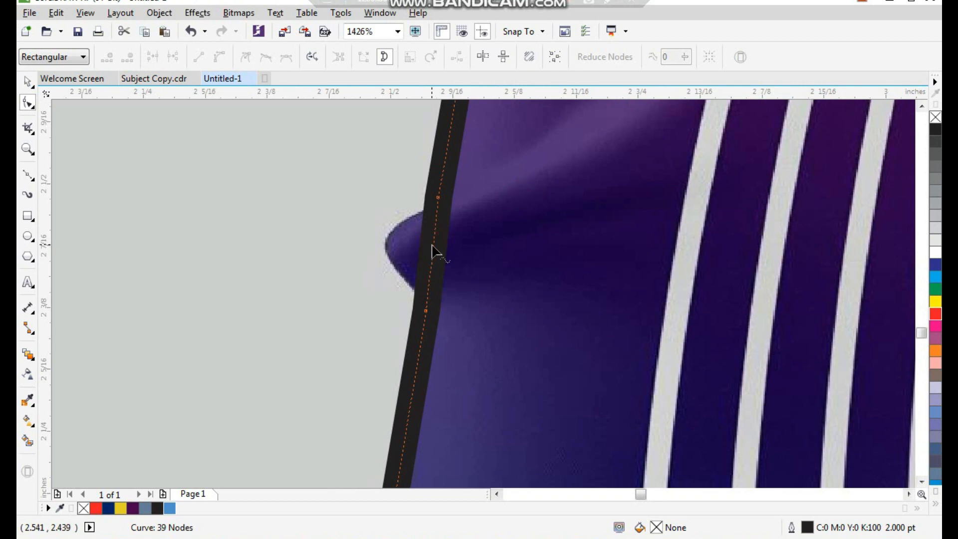
pyautogui.moveTo(433, 246); pyautogui.dragTo(399, 249)
pyautogui.scroll(-3, 439, 316)
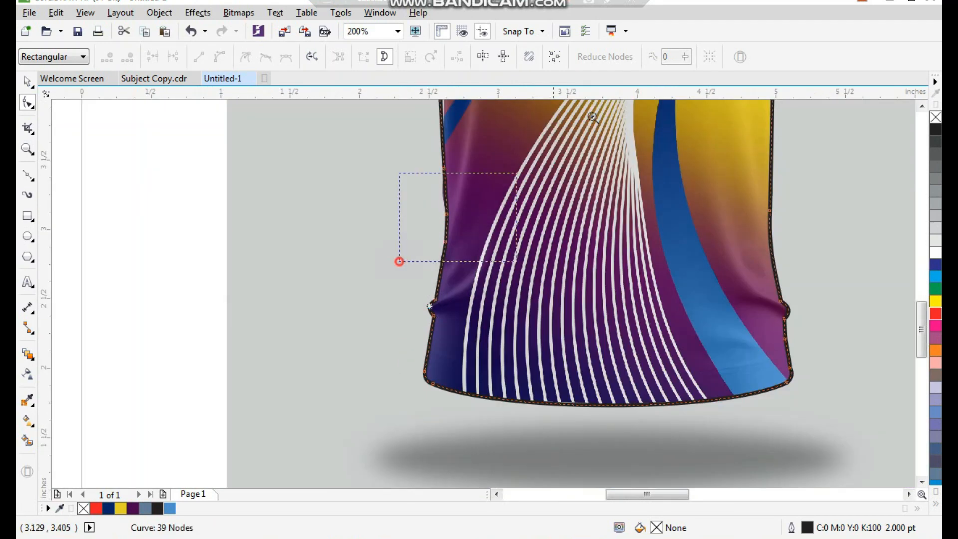
# - Bend the left side seam segment inward to follow the shirt's edge
pyautogui.scroll(2, 399, 257)
pyautogui.scroll(-3, 397, 258)
pyautogui.scroll(4, 407, 259)
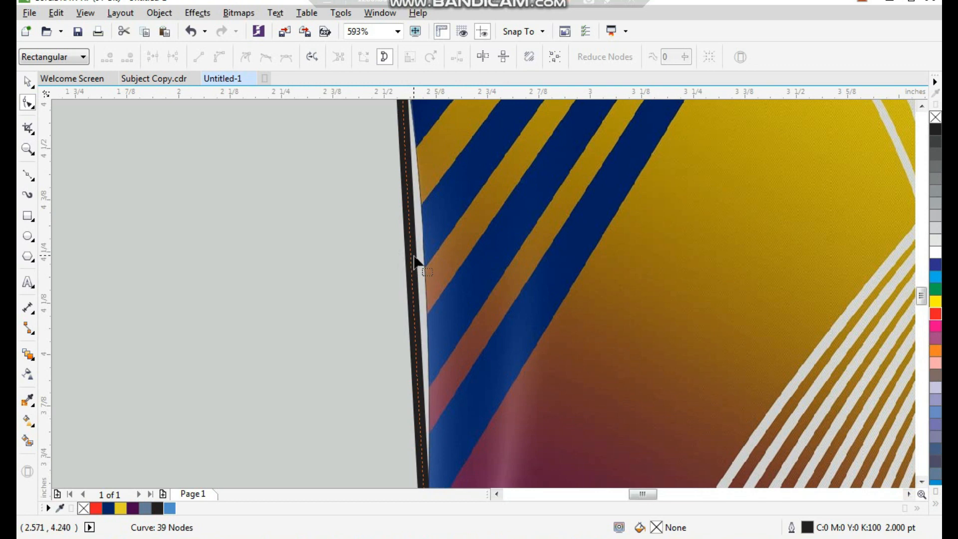
pyautogui.moveTo(412, 265)
pyautogui.mouseDown()
pyautogui.moveTo(421, 261)
pyautogui.moveTo(420, 274)
pyautogui.mouseUp()
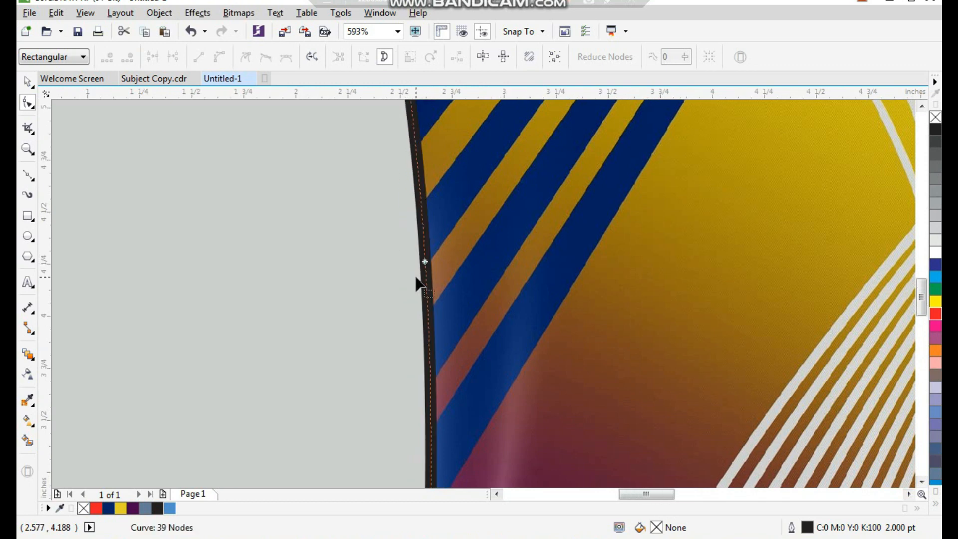
pyautogui.scroll(-3, 419, 272)
# - Curve the outline along the left cuff's inner side and lower edge
pyautogui.scroll(2, 337, 360)
pyautogui.click(486, 372)
pyautogui.scroll(-1, 349, 317)
pyautogui.scroll(3, 460, 322)
pyautogui.click(468, 330)
pyautogui.moveTo(487, 340); pyautogui.dragTo(486, 375)
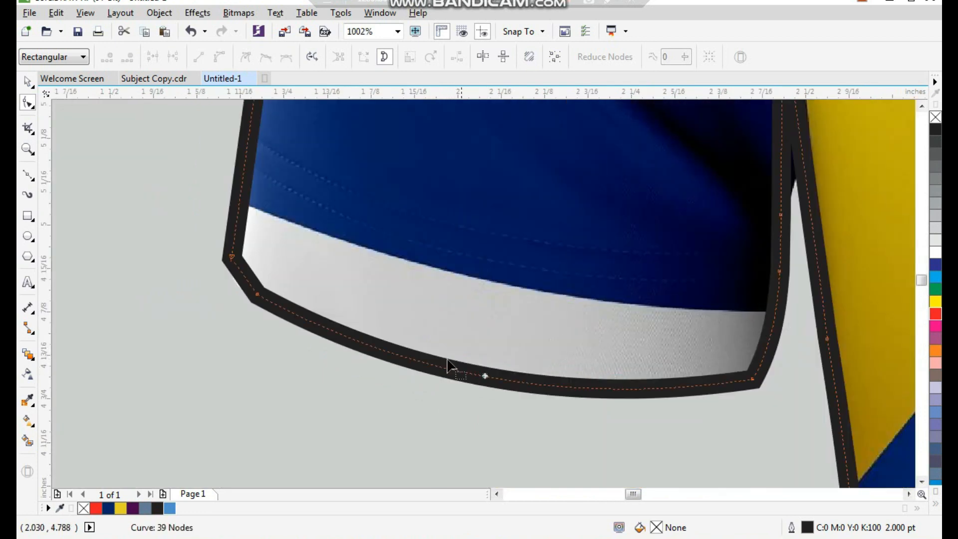
# - Round the outline at the left cuff's outer corner
pyautogui.scroll(2, 313, 344)
pyautogui.moveTo(389, 209); pyautogui.dragTo(377, 220)
pyautogui.scroll(-4, 346, 269)
pyautogui.press('F2')
pyautogui.moveTo(312, 146); pyautogui.dragTo(578, 341)
pyautogui.scroll(-1, 388, 308)
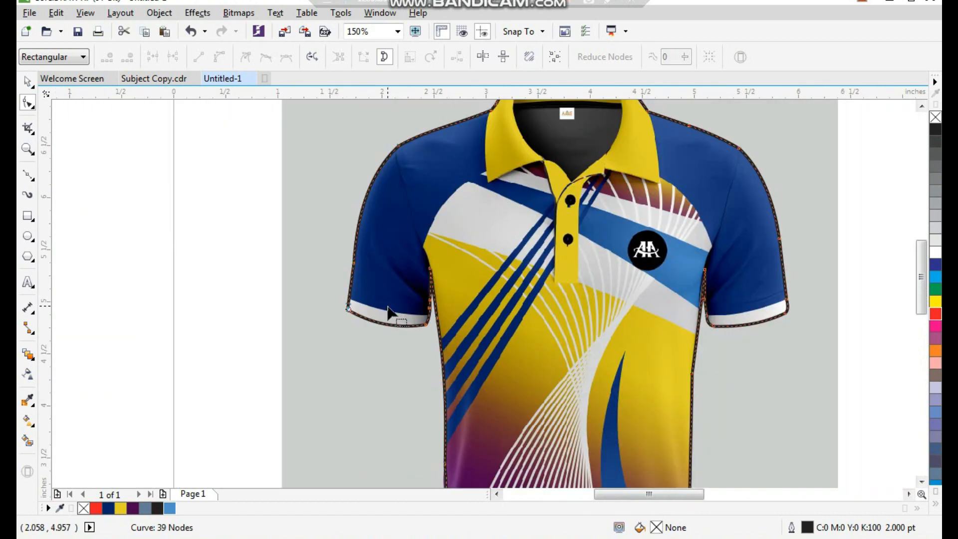
pyautogui.press('space')
pyautogui.moveTo(490, 252); pyautogui.dragTo(442, 253)
pyautogui.hotkey('ctrl', 'z')
pyautogui.scroll(-2, 455, 254)
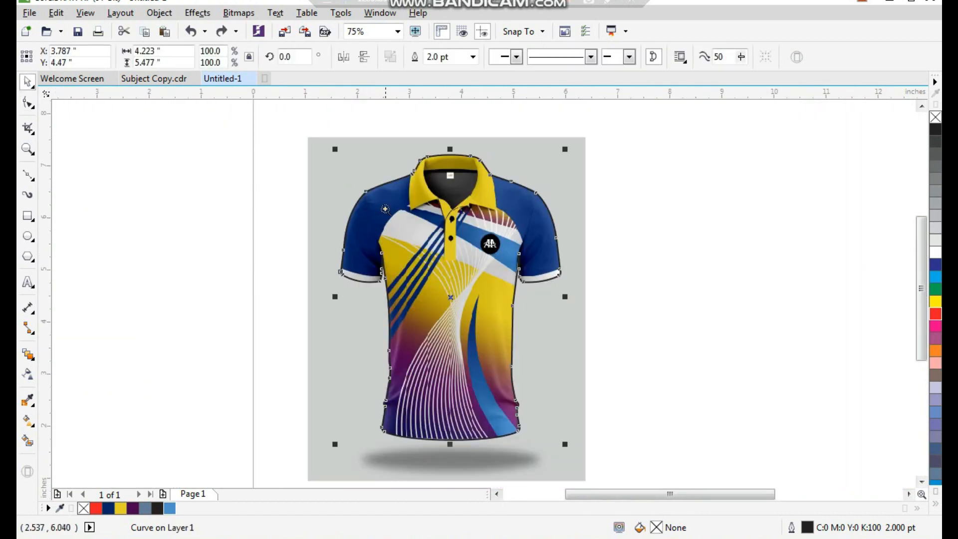
pyautogui.scroll(1, 591, 389)
pyautogui.moveTo(386, 319); pyautogui.dragTo(624, 343)
pyautogui.hotkey('ctrl', 'z')
# - Draw a straight Bezier line across the left sleeve, from edge to edge, along the top of the white cuff
pyautogui.press('F2')
pyautogui.moveTo(285, 225); pyautogui.dragTo(378, 296)
pyautogui.click(28, 176)
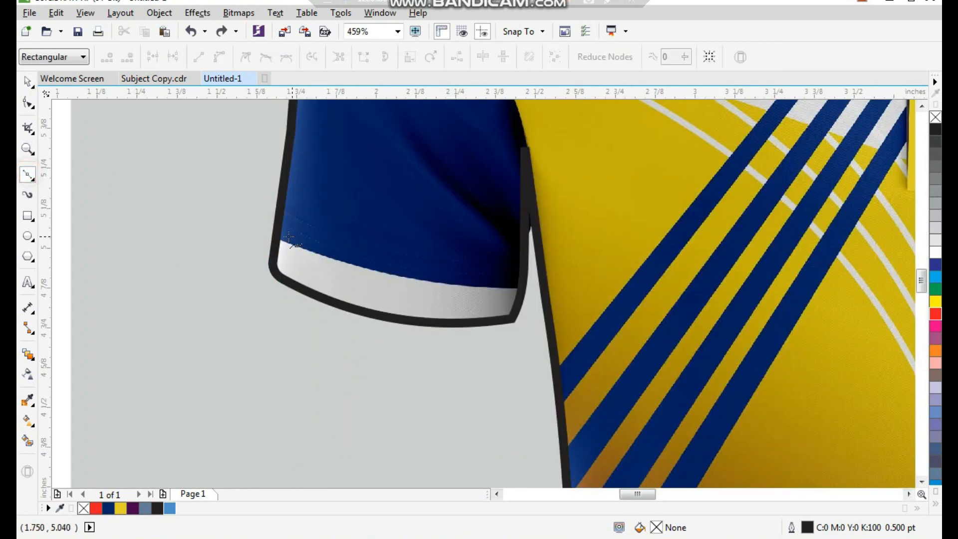
pyautogui.click(265, 236)
pyautogui.click(530, 291)
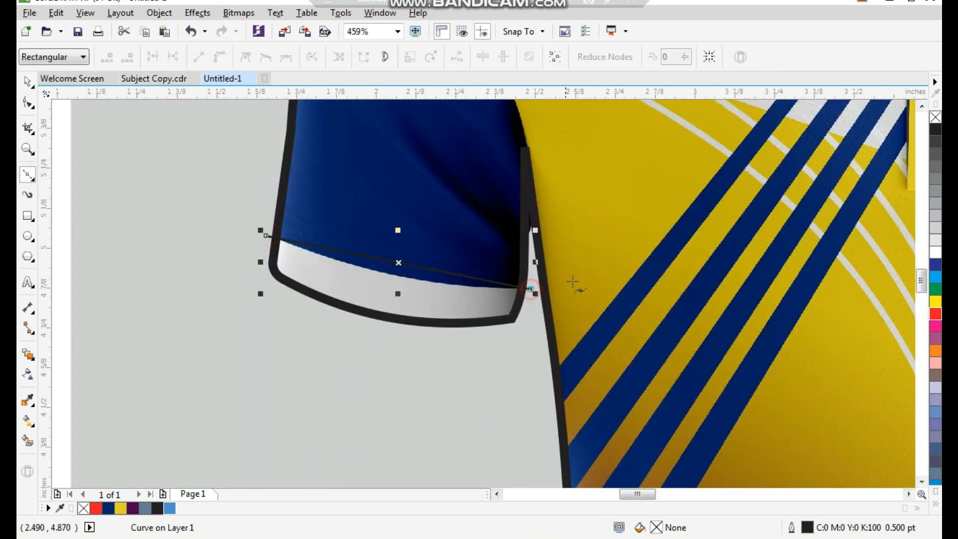
# - Convert the left cuff line to a curve and bend it down to follow the cuff's upper edge
pyautogui.press('F2')
pyautogui.moveTo(513, 221); pyautogui.dragTo(278, 359)
pyautogui.press('F10')
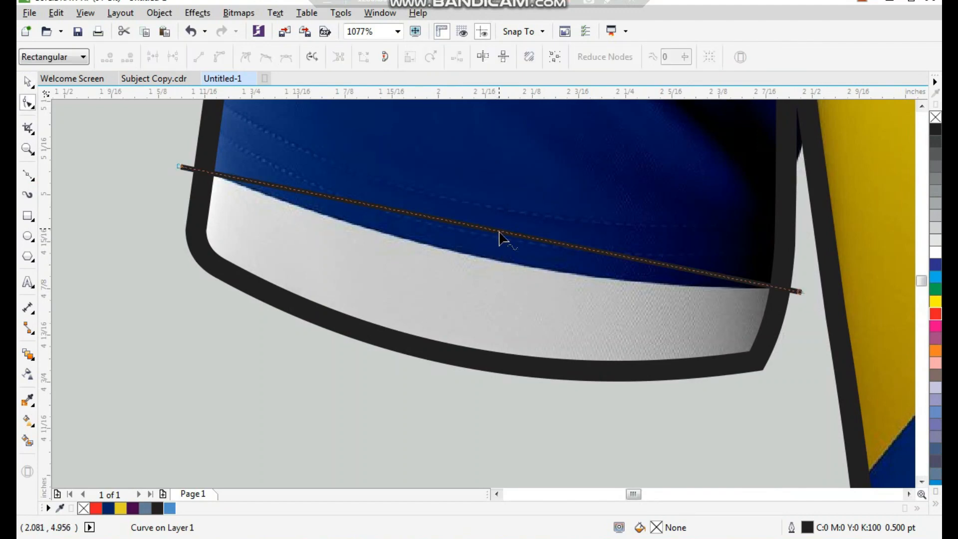
pyautogui.click(498, 234)
pyautogui.click(439, 221)
pyautogui.moveTo(467, 230); pyautogui.dragTo(456, 253)
pyautogui.press('space')
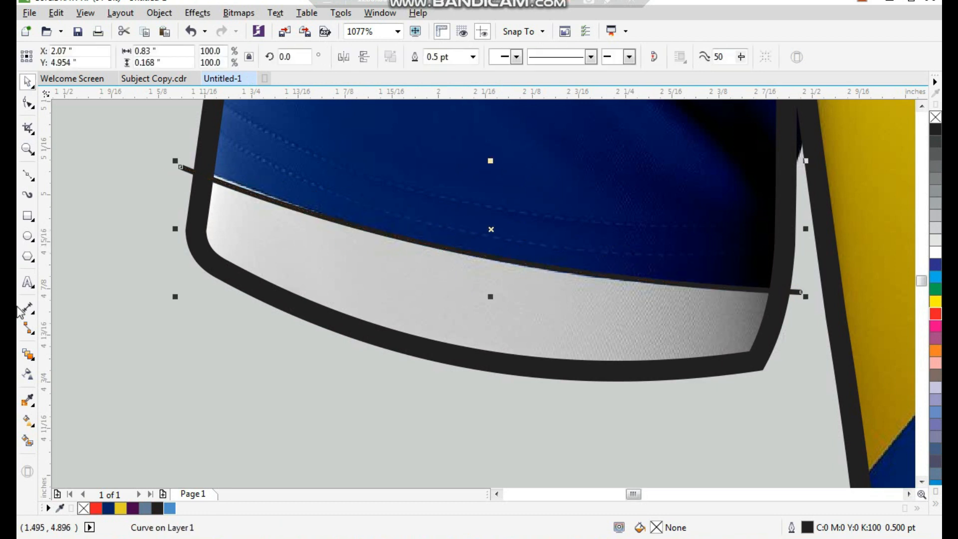
# - Smart-fill the left cuff area in blue-grey and remove the dividing line above it
pyautogui.click(27, 441)
pyautogui.click(437, 305)
pyautogui.press('space')
pyautogui.click(183, 169)
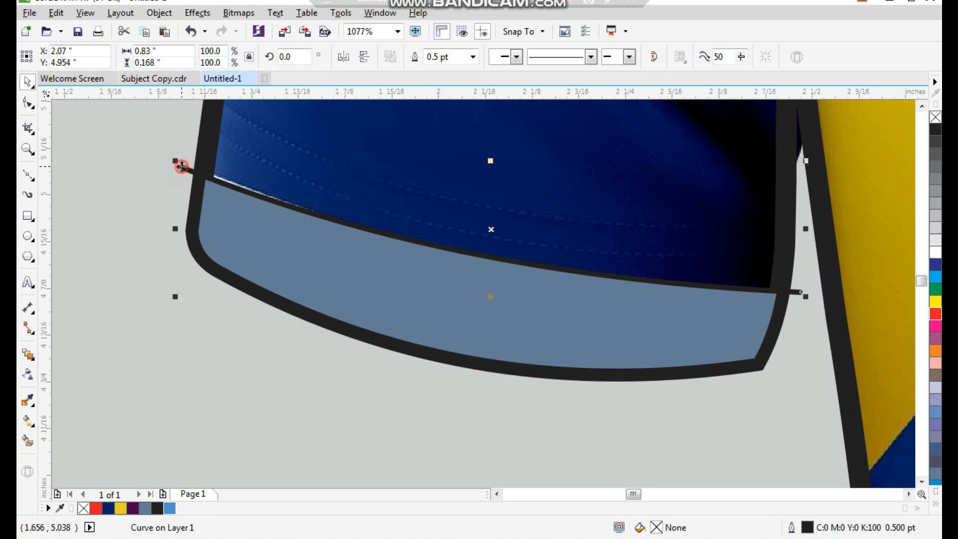
# - Draw a straight Bezier line across the right sleeve, from edge to edge, along the top of the white cuff
pyautogui.scroll(-5, 391, 305)
pyautogui.scroll(4, 675, 245)
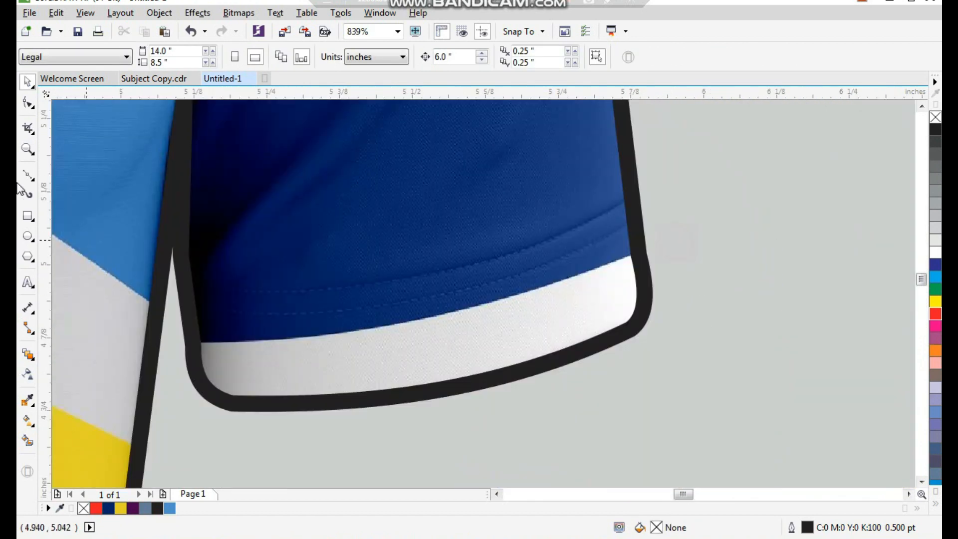
pyautogui.click(31, 172)
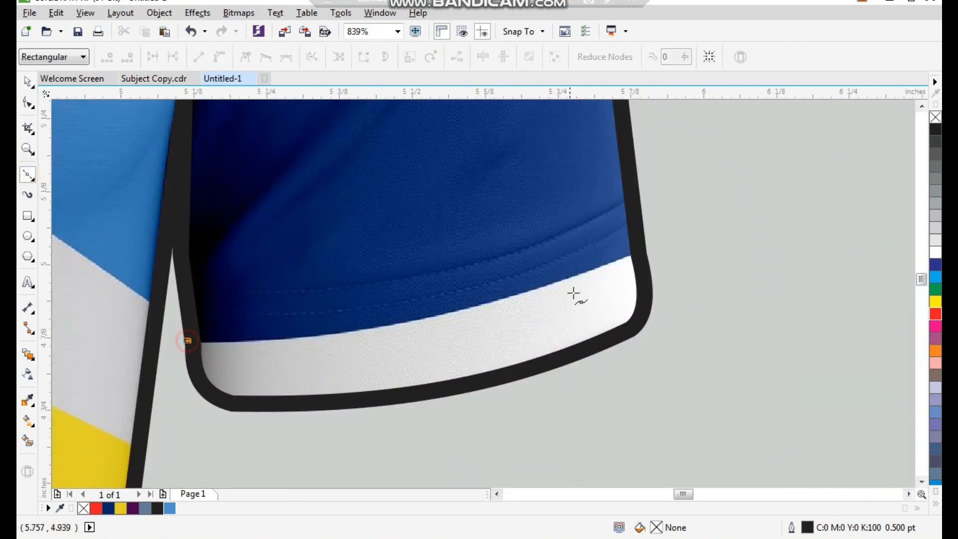
pyautogui.click(653, 248)
pyautogui.press('space')
pyautogui.press('F10')
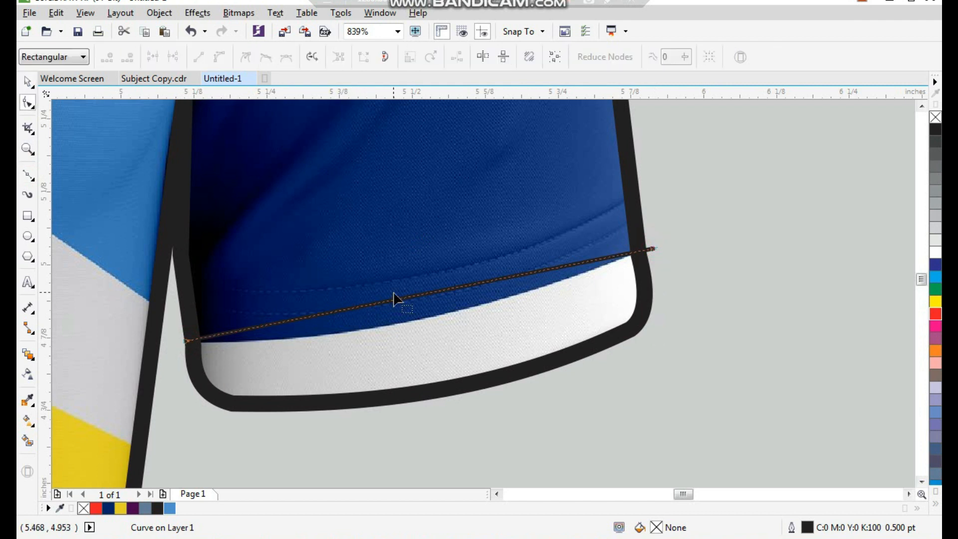
# - Convert the right cuff line to a curve and bend it down to follow the cuff's upper edge
pyautogui.click(396, 303)
pyautogui.click(418, 296)
pyautogui.click(220, 57)
pyautogui.moveTo(413, 298); pyautogui.dragTo(418, 316)
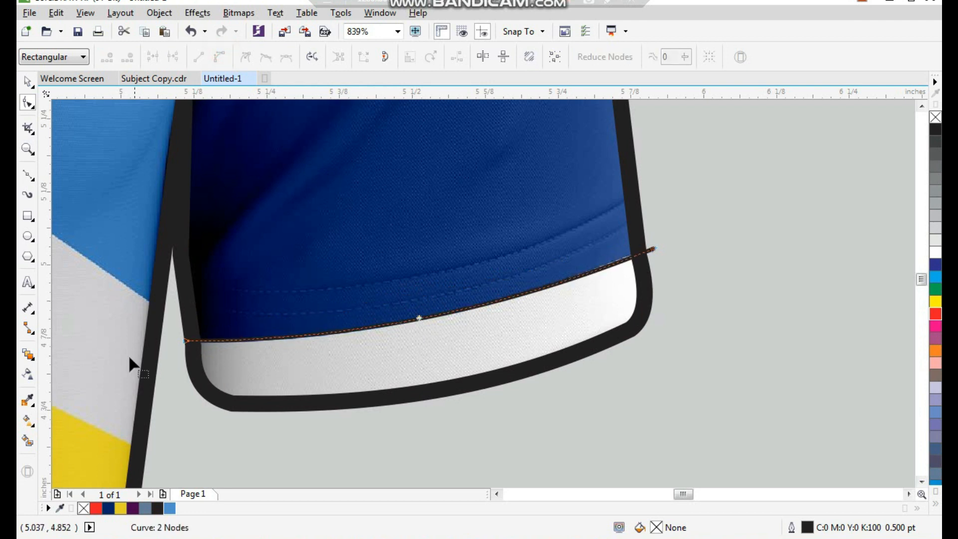
pyautogui.press('space')
# - Smart-fill the right cuff area in blue-grey (C:40 M:20 Y:0 K:40) and delete its dividing line
pyautogui.click(29, 440)
pyautogui.click(342, 364)
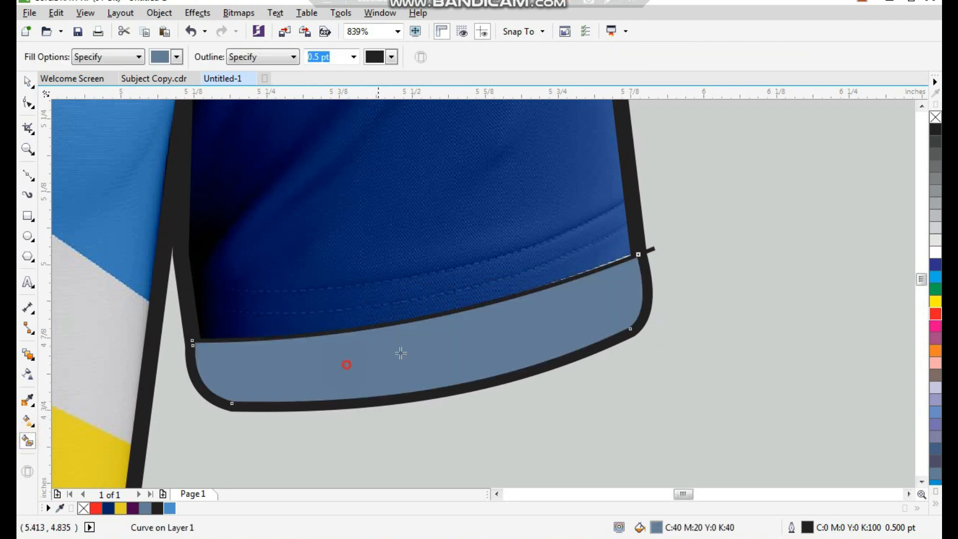
pyautogui.press('space')
pyautogui.click(653, 249)
pyautogui.press('Delete')
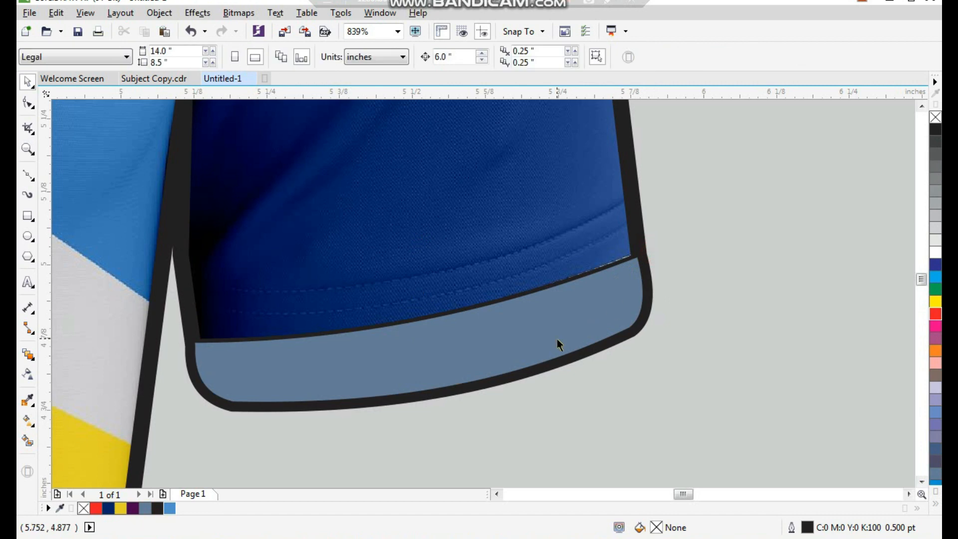
# - Start a Bezier outline where the left collar meets the shoulder and trace it through the collar tip to the placket's top
pyautogui.scroll(-2, 532, 303)
pyautogui.press('F2')
pyautogui.scroll(-1, 484, 268)
pyautogui.moveTo(297, 238); pyautogui.dragTo(486, 114)
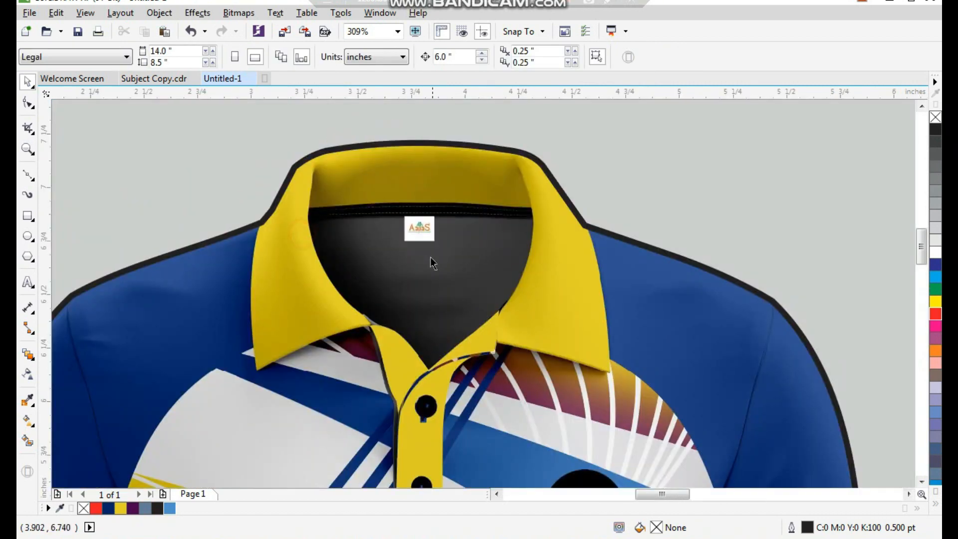
pyautogui.scroll(-1, 436, 239)
pyautogui.press('F2')
pyautogui.moveTo(346, 188); pyautogui.dragTo(553, 410)
pyautogui.click(25, 176)
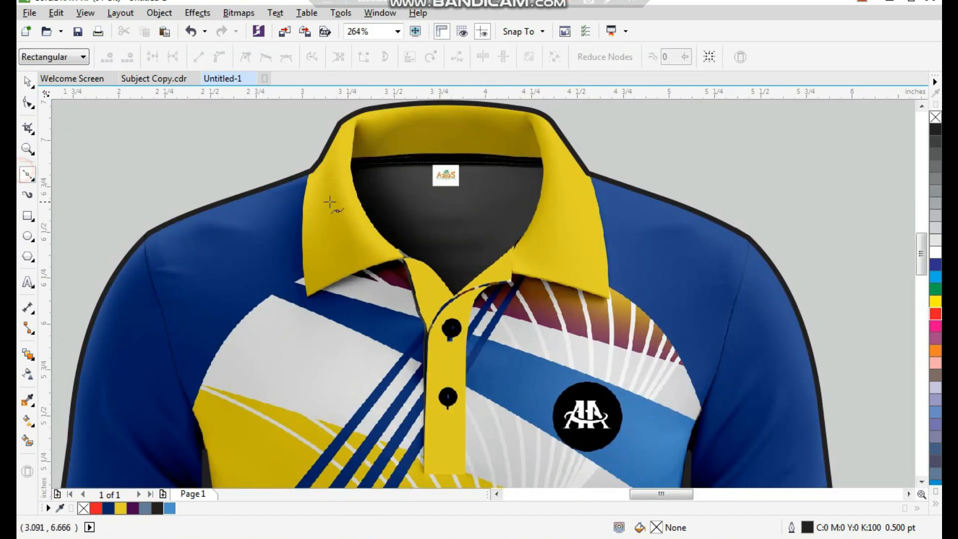
pyautogui.scroll(-1, 448, 156)
pyautogui.scroll(2, 365, 161)
pyautogui.click(432, 159)
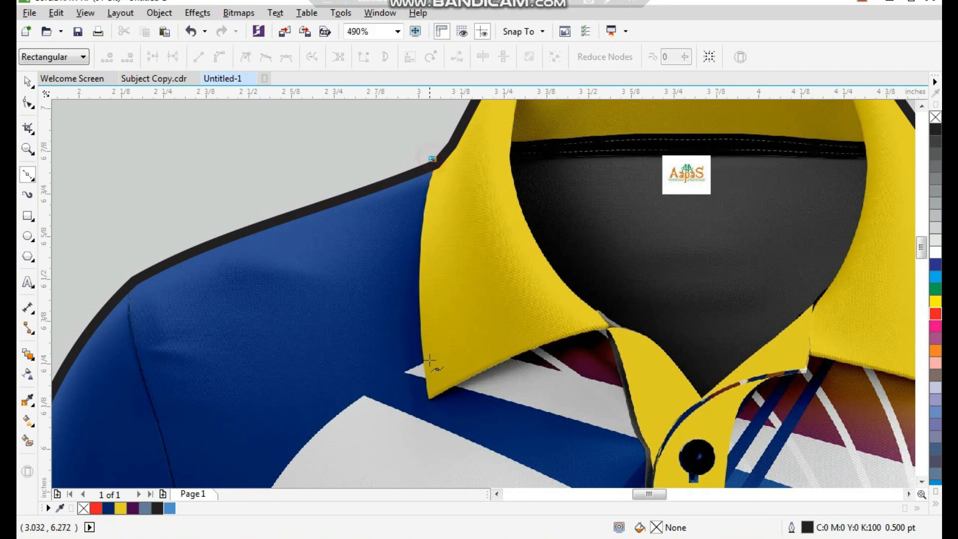
pyautogui.click(427, 399)
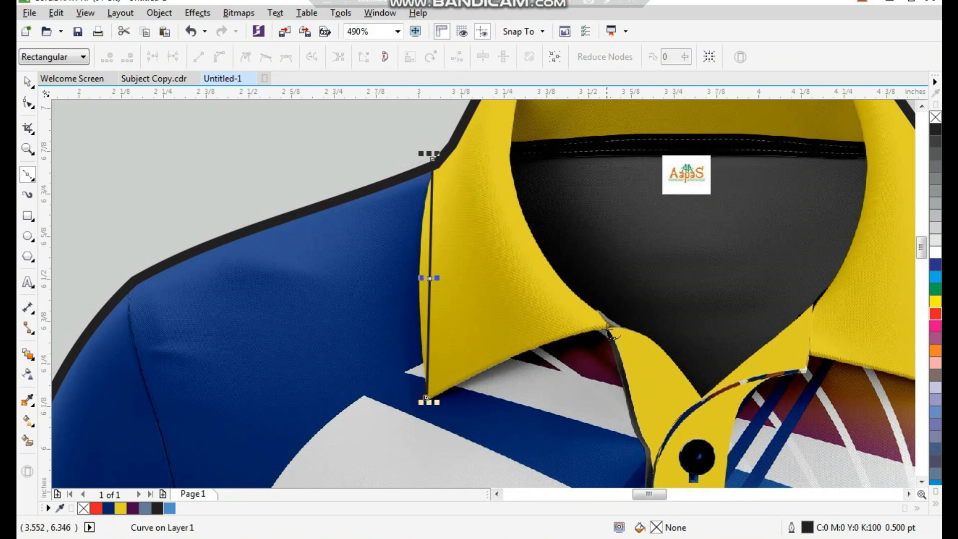
pyautogui.scroll(-1, 610, 334)
pyautogui.scroll(1, 553, 348)
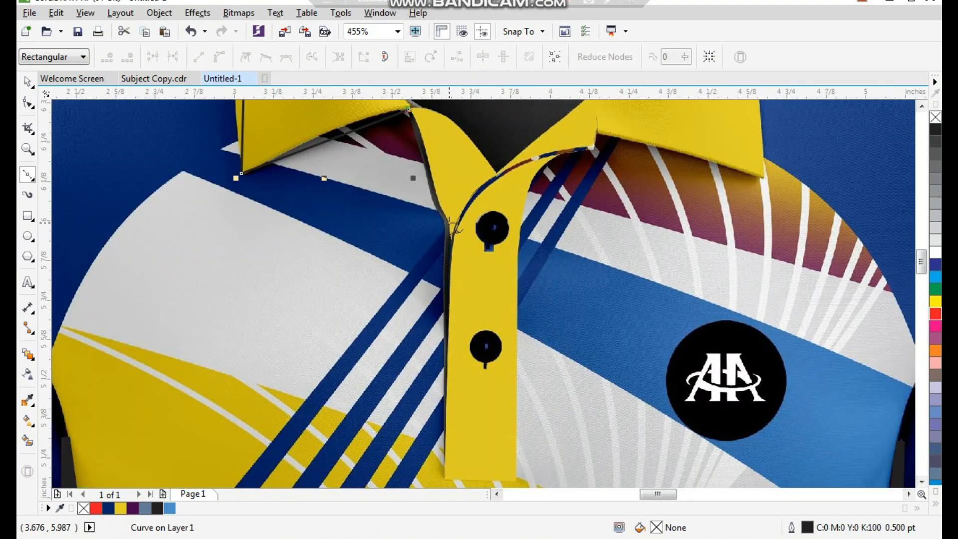
# - Continue the Bezier outline down the placket's left side, across its bottom and up its right side to the right collar
pyautogui.scroll(-1, 451, 223)
pyautogui.scroll(3, 484, 449)
pyautogui.click(463, 368)
pyautogui.click(640, 373)
pyautogui.scroll(-2, 641, 374)
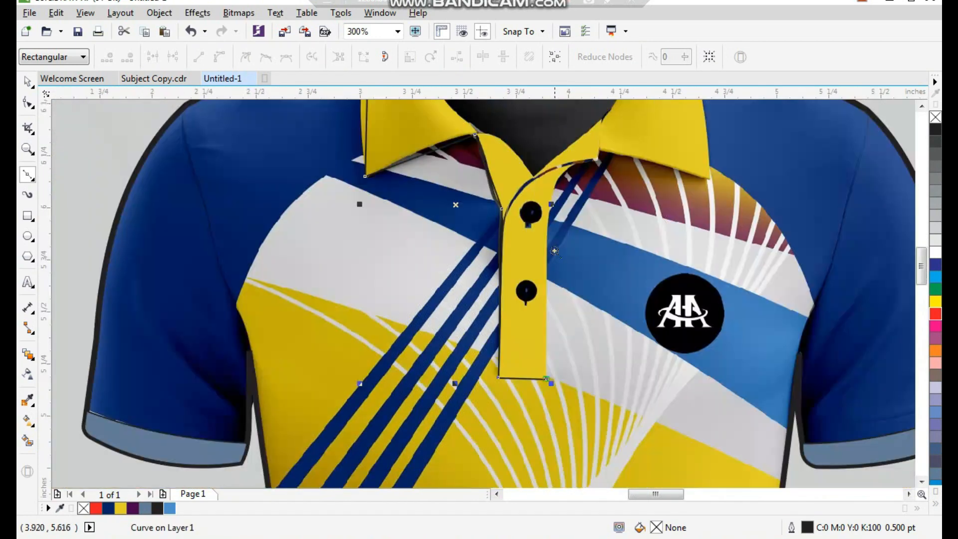
pyautogui.scroll(2, 607, 214)
pyautogui.click(359, 365)
pyautogui.click(552, 145)
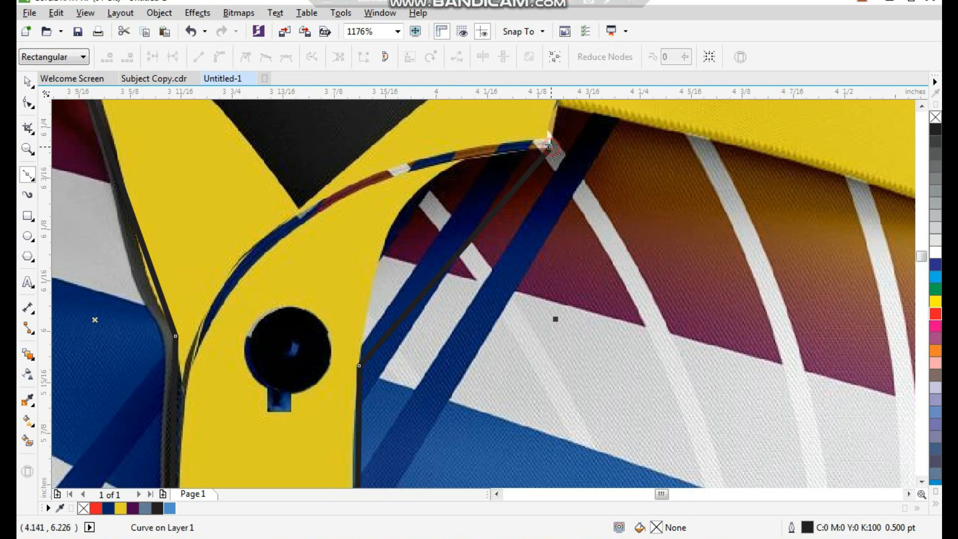
# - Trace the right collar's lower edge to its tip and finish the outline just above the right shoulder joint
pyautogui.scroll(-1, 556, 316)
pyautogui.scroll(2, 524, 256)
pyautogui.click(388, 148)
pyautogui.scroll(-2, 479, 205)
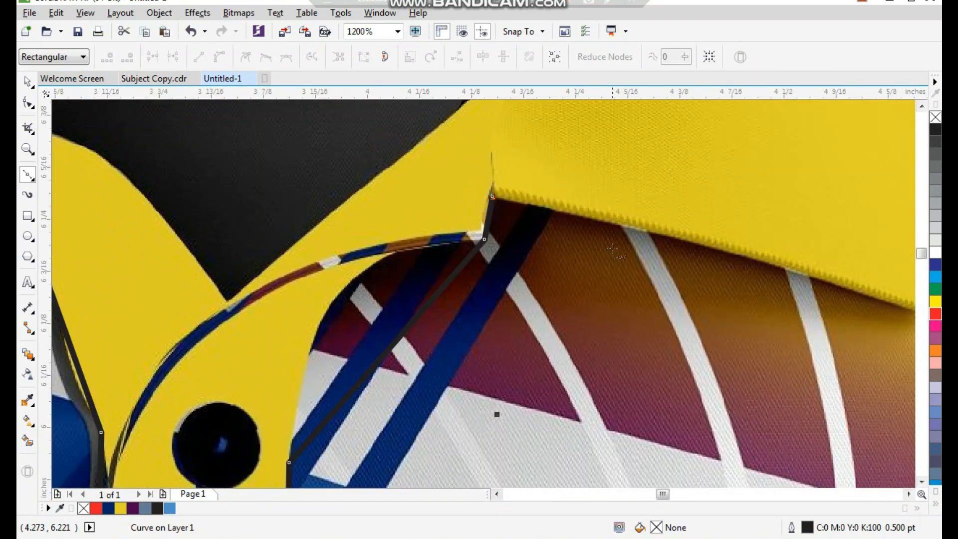
pyautogui.scroll(1, 611, 322)
pyautogui.click(587, 325)
pyautogui.scroll(-2, 586, 324)
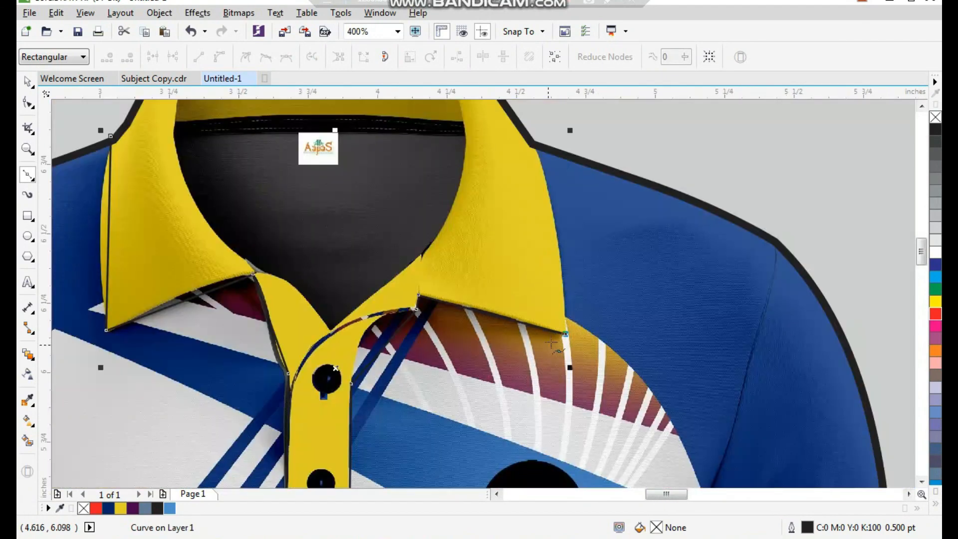
pyautogui.scroll(2, 530, 236)
pyautogui.moveTo(491, 225); pyautogui.dragTo(496, 170)
pyautogui.scroll(-3, 532, 236)
pyautogui.press('space')
# - Give the collar and placket outline a 2 pt red stroke, and repeat the red stroke colour on the shirt outline
pyautogui.press('F2')
pyautogui.moveTo(589, 159); pyautogui.dragTo(147, 491)
pyautogui.press('F12')
pyautogui.write('2')
pyautogui.press('Return')
pyautogui.scroll(-2, 260, 297)
pyautogui.press('F2')
pyautogui.moveTo(309, 184); pyautogui.dragTo(571, 444)
pyautogui.rightClick(936, 314)
pyautogui.click(664, 276)
pyautogui.hotkey('ctrl', 'r')
# - Select the collar and placket outline's nodes and convert its straight segments to curves
pyautogui.scroll(-2, 561, 304)
pyautogui.press('F2')
pyautogui.moveTo(394, 181); pyautogui.dragTo(654, 394)
pyautogui.click(517, 233)
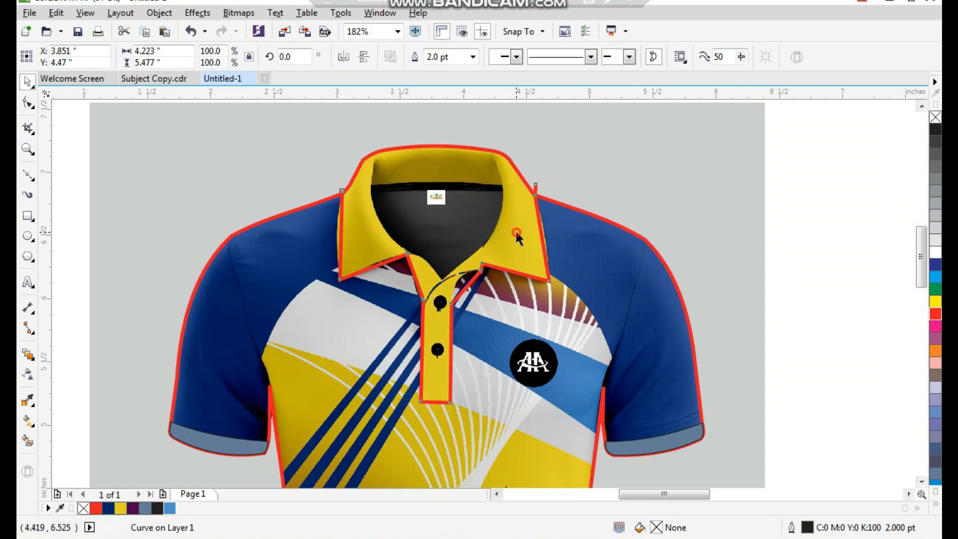
pyautogui.press('F10')
pyautogui.moveTo(572, 129); pyautogui.dragTo(299, 428)
pyautogui.click(218, 57)
# - Bend the outline segments along the left collar's outer and lower edges to match the image
pyautogui.scroll(5, 330, 257)
pyautogui.moveTo(398, 255); pyautogui.dragTo(534, 439)
pyautogui.press('F3')
pyautogui.press('F2')
pyautogui.moveTo(525, 276); pyautogui.dragTo(523, 263)
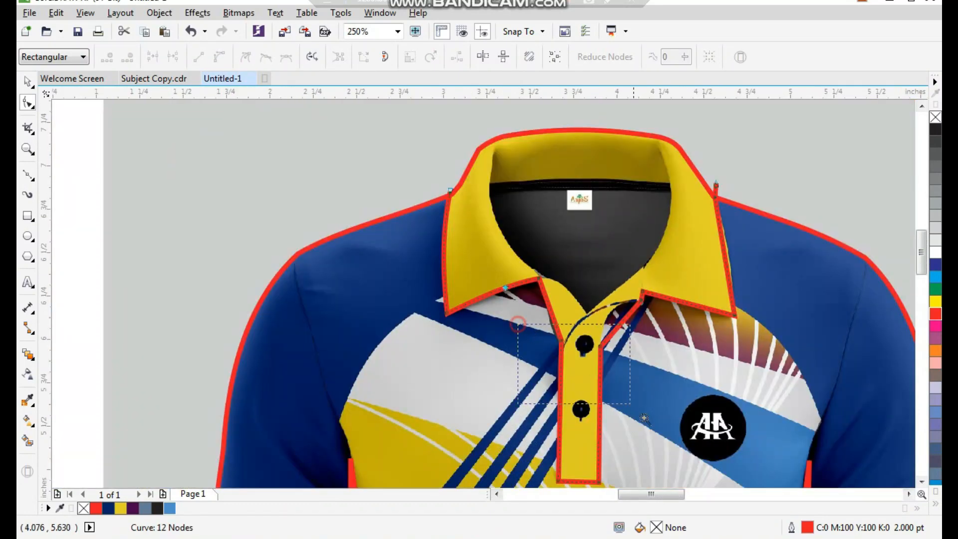
# - Curve the outline segment between the placket's right side and the right collar to follow the rounded placket edge
pyautogui.scroll(2, 622, 395)
pyautogui.scroll(4, 481, 254)
pyautogui.moveTo(485, 255); pyautogui.dragTo(427, 220)
pyautogui.scroll(-3, 439, 235)
pyautogui.moveTo(540, 155); pyautogui.dragTo(813, 313)
pyautogui.scroll(-2, 539, 283)
# - Bend the right collar's outer edge segment outward to follow the collar's boundary with the sleeve
pyautogui.press('F2')
pyautogui.moveTo(486, 129); pyautogui.dragTo(573, 209)
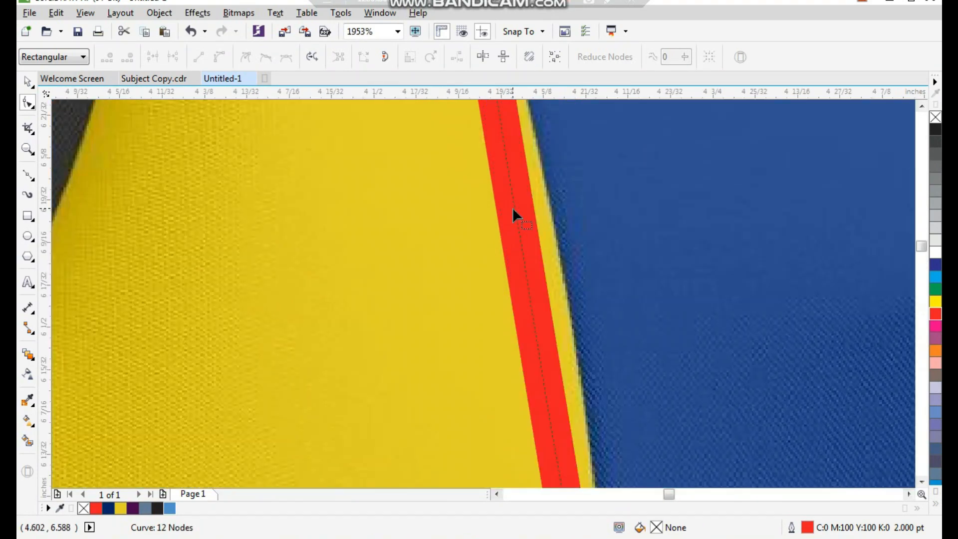
pyautogui.moveTo(515, 207); pyautogui.dragTo(545, 202)
pyautogui.scroll(-5, 502, 225)
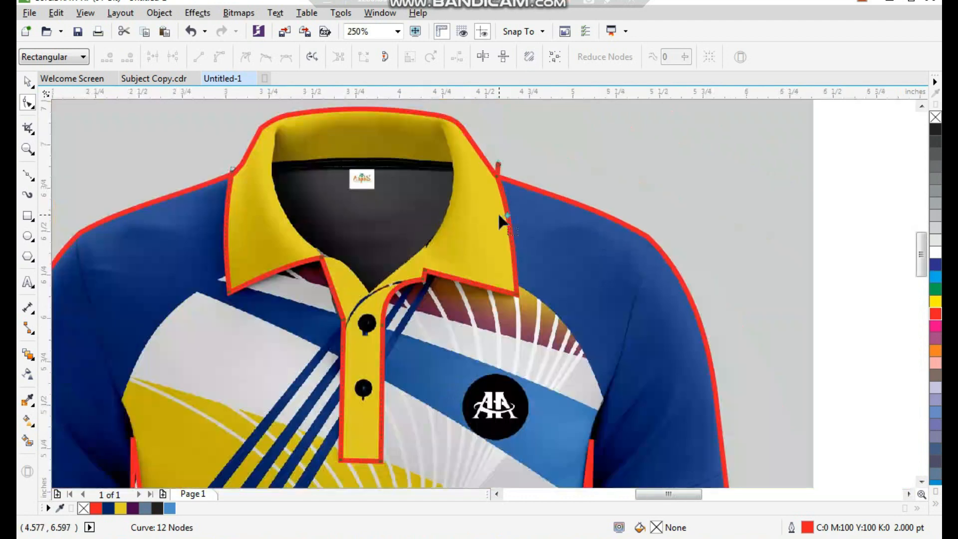
# - Draw a straight Bezier line across the placket top, from beside the right collar corner to the placket's left edge
pyautogui.press('space')
pyautogui.click(579, 164)
pyautogui.press('F2')
pyautogui.moveTo(573, 156); pyautogui.dragTo(225, 501)
pyautogui.press('F2')
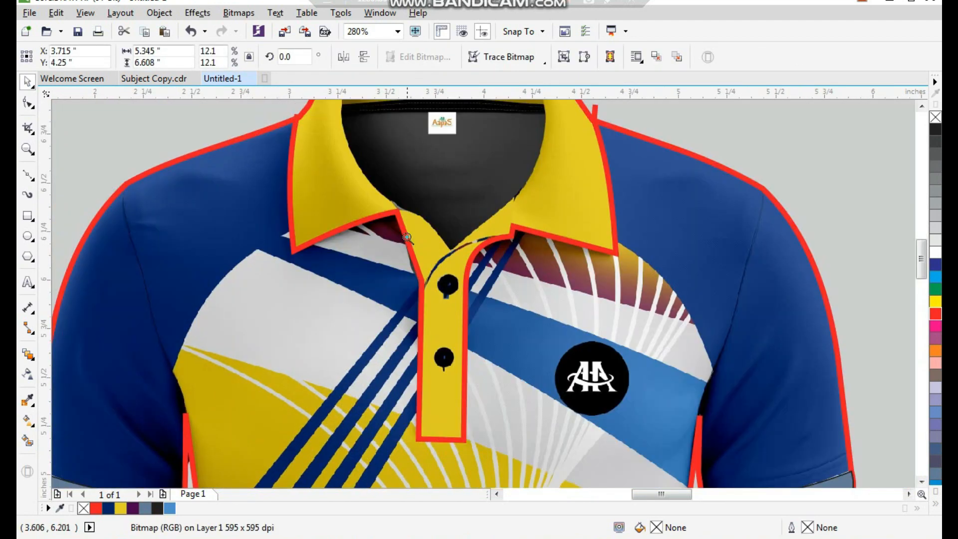
pyautogui.scroll(3, 407, 240)
pyautogui.press('F10')
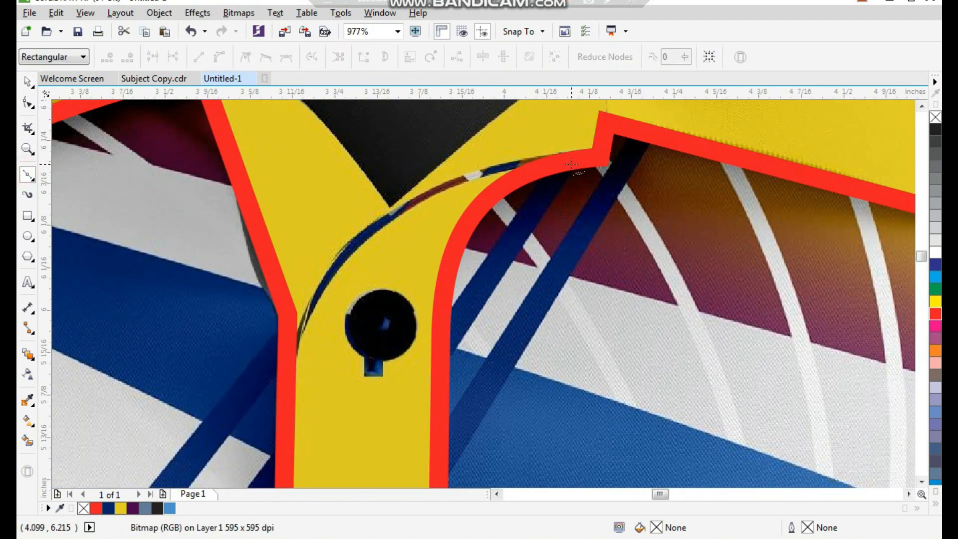
pyautogui.click(571, 163)
pyautogui.click(285, 365)
# - Convert the line to a curve, bend it along the striped placket edge, and extend its lower end past the outline
pyautogui.press('space')
pyautogui.press('F10')
pyautogui.click(446, 250)
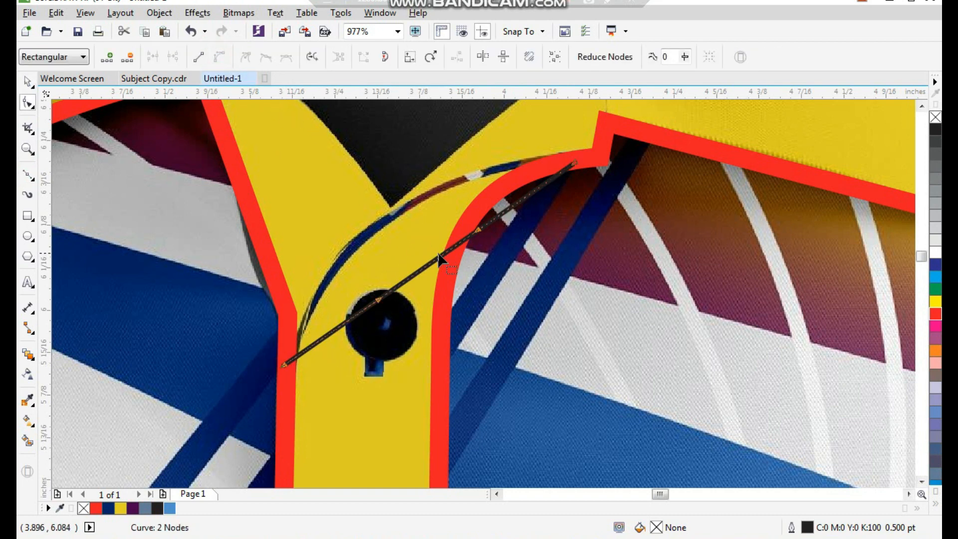
pyautogui.moveTo(443, 253); pyautogui.dragTo(423, 205)
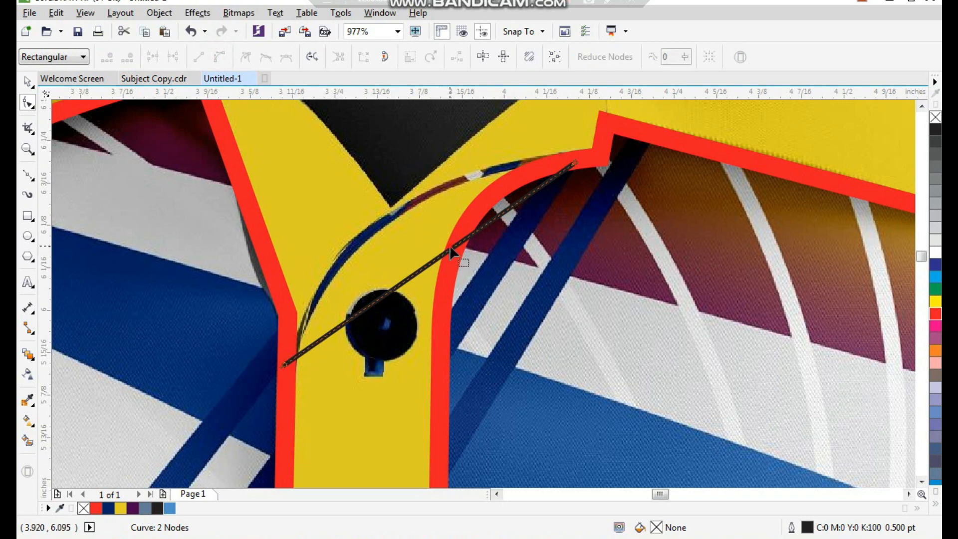
pyautogui.moveTo(455, 252); pyautogui.dragTo(419, 198)
pyautogui.moveTo(283, 364); pyautogui.dragTo(264, 390)
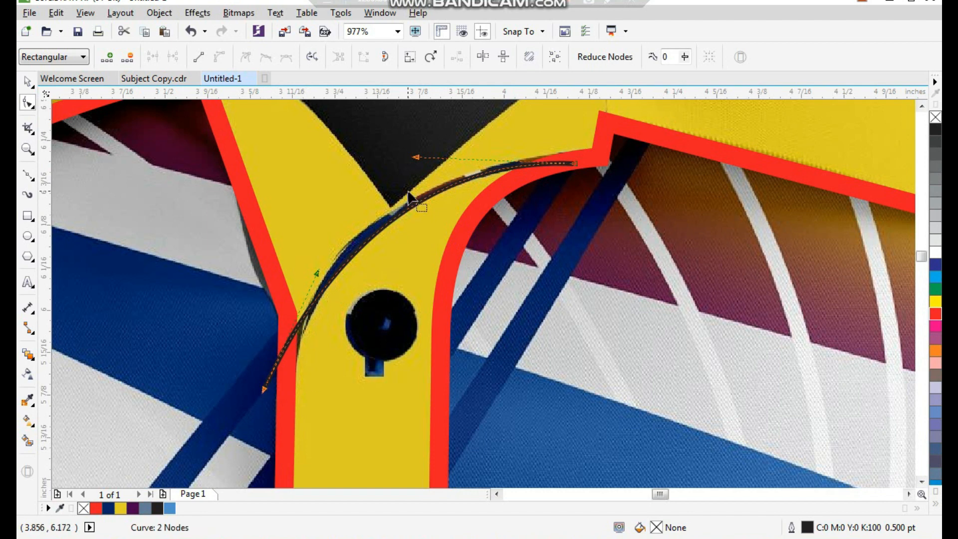
# - Set the placket overlap curve's outline to 2 pt and colour it red
pyautogui.press('space')
pyautogui.press('F12')
pyautogui.press('Return')
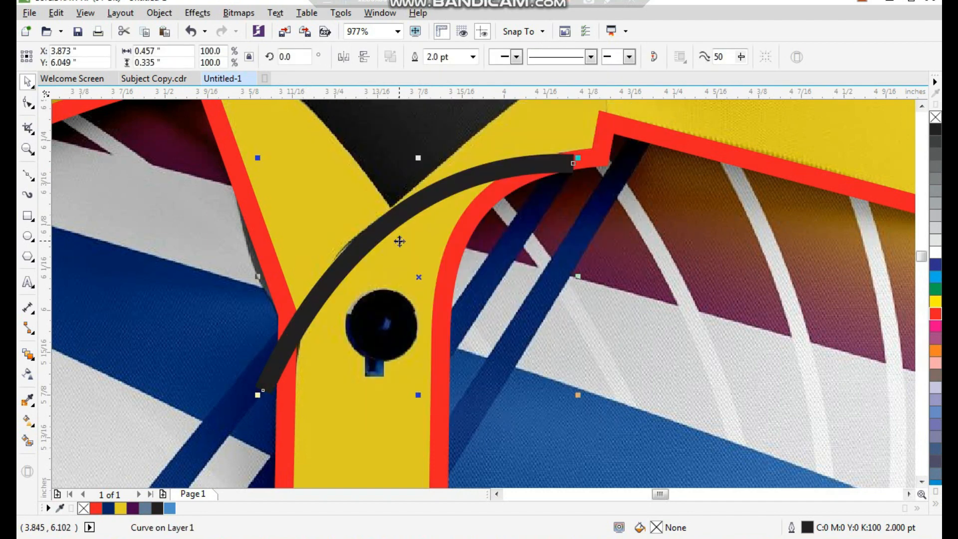
pyautogui.rightClick(936, 314)
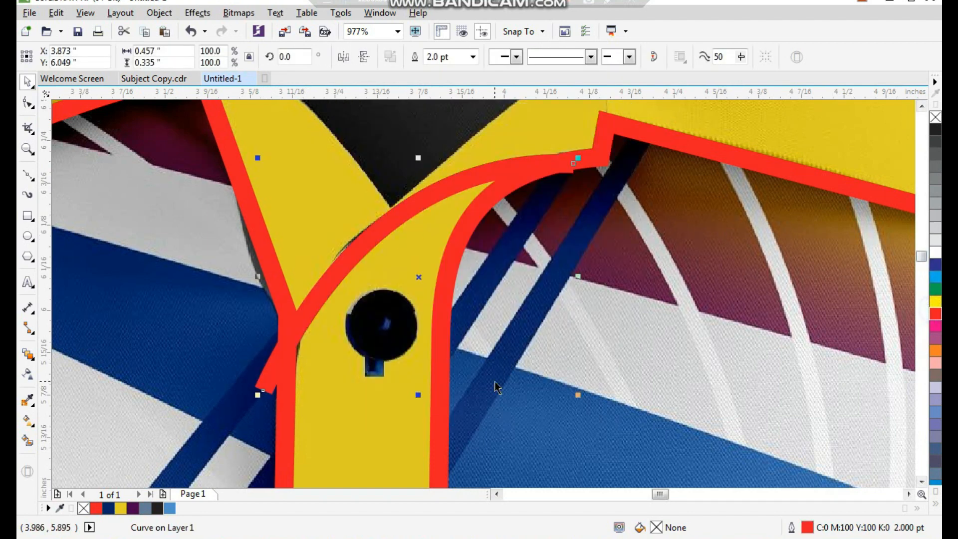
# - Draw a closed five-point Bezier shape around the dark neck opening, from the back neck seam down to the V point above the placket
pyautogui.scroll(-4, 501, 195)
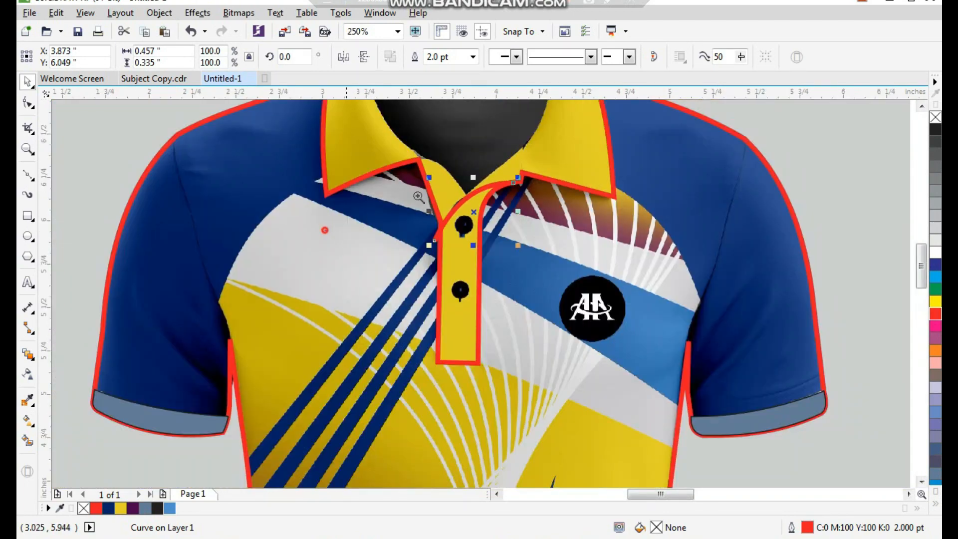
pyautogui.scroll(2, 329, 172)
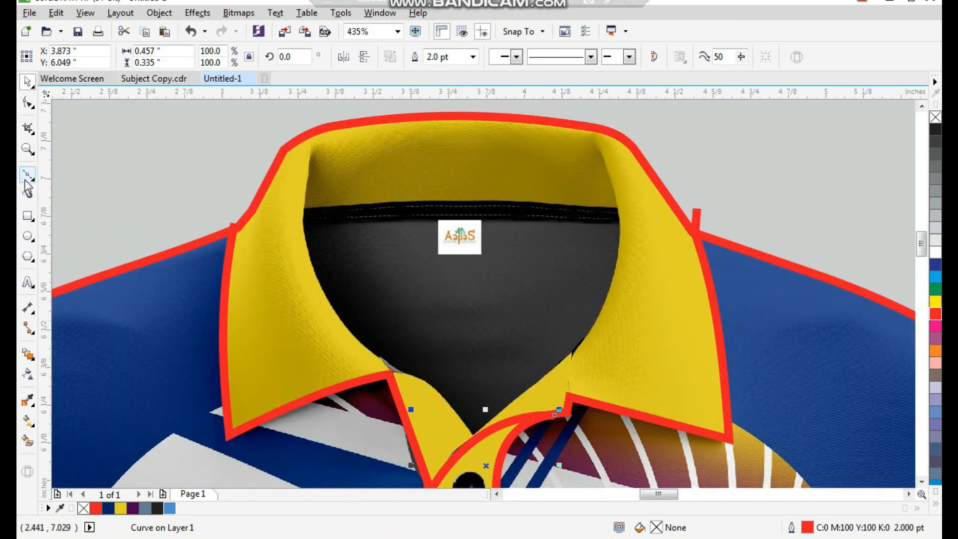
pyautogui.click(27, 176)
pyautogui.click(303, 208)
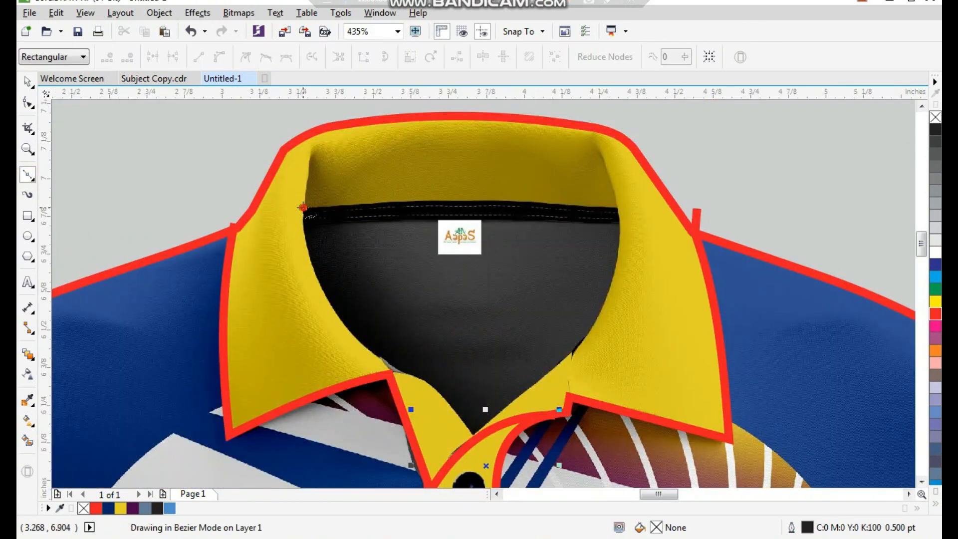
pyautogui.click(618, 209)
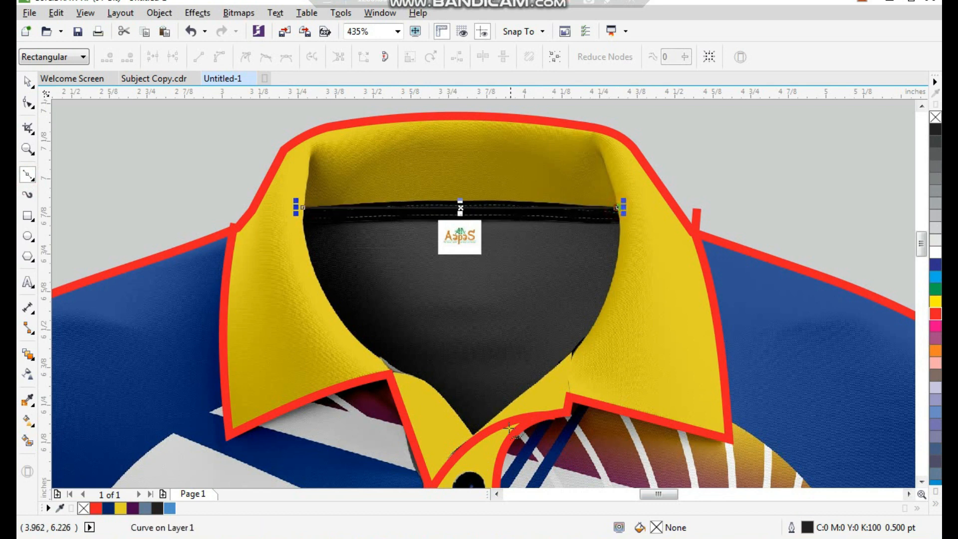
pyautogui.click(571, 353)
pyautogui.click(470, 433)
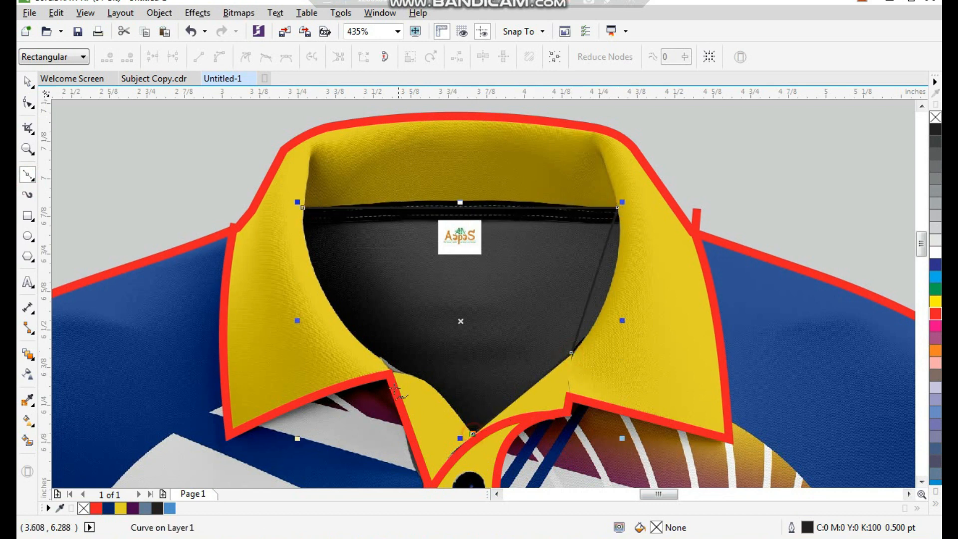
pyautogui.click(376, 355)
pyautogui.click(303, 208)
# - Set the neck opening shape's outline to 2 pt and colour it red
pyautogui.press('space')
pyautogui.press('F12')
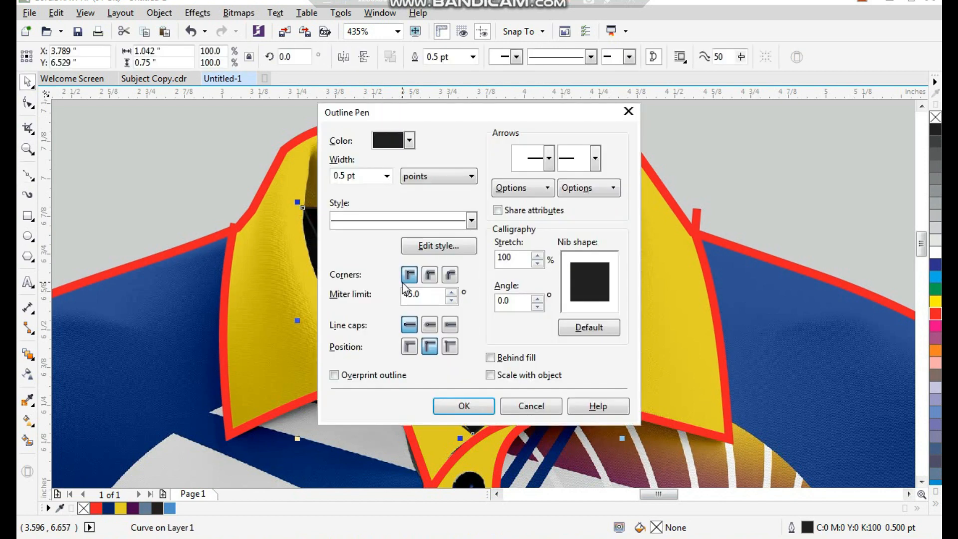
pyautogui.moveTo(332, 176); pyautogui.dragTo(356, 178)
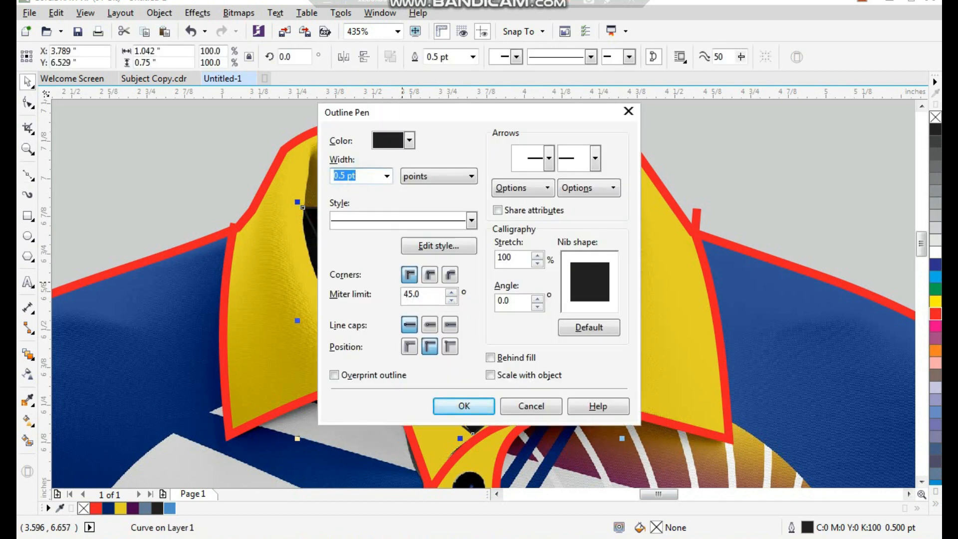
pyautogui.write('2')
pyautogui.press('Return')
pyautogui.scroll(-1, 355, 180)
pyautogui.press('F2')
pyautogui.moveTo(312, 154); pyautogui.dragTo(658, 376)
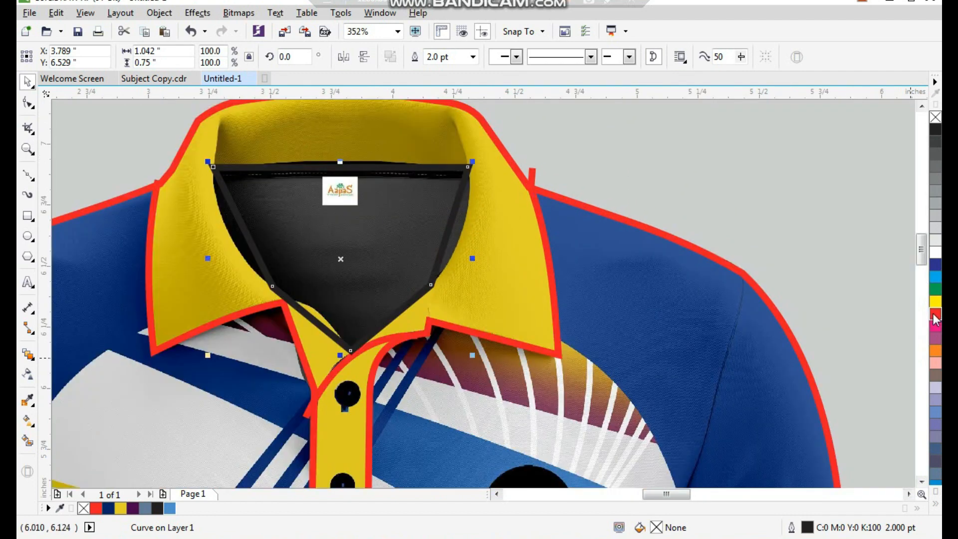
pyautogui.rightClick(934, 314)
# - Convert the neck opening's segments to curves and bow its upper edge upward along the back neck seam
pyautogui.press('F10')
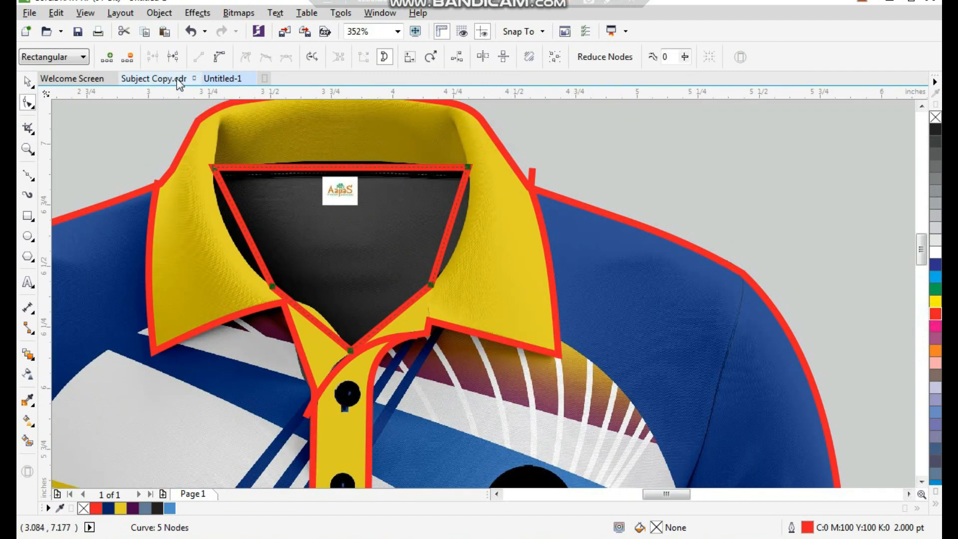
pyautogui.click(221, 56)
pyautogui.scroll(3, 444, 279)
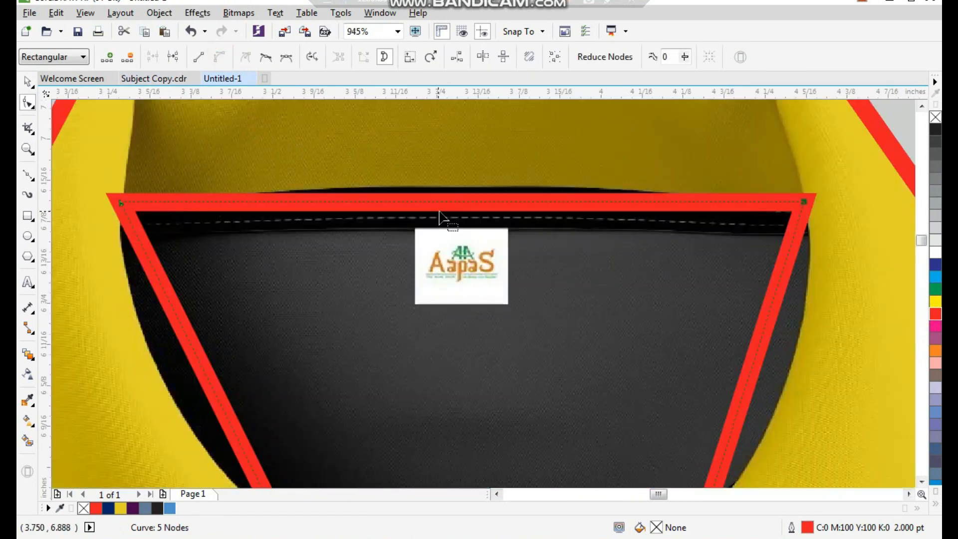
pyautogui.moveTo(446, 202); pyautogui.dragTo(443, 186)
# - Bend the neck opening's left side and lower-left segment to follow the inner edges of the collar and placket
pyautogui.press('F3')
pyautogui.press('F2')
pyautogui.moveTo(300, 238); pyautogui.dragTo(390, 387)
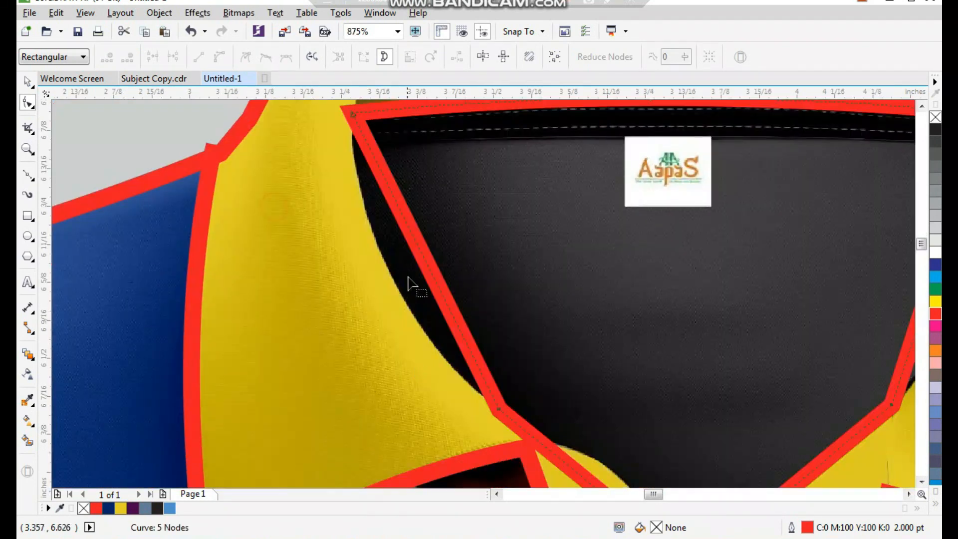
pyautogui.moveTo(420, 250); pyautogui.dragTo(395, 286)
pyautogui.scroll(-2, 428, 321)
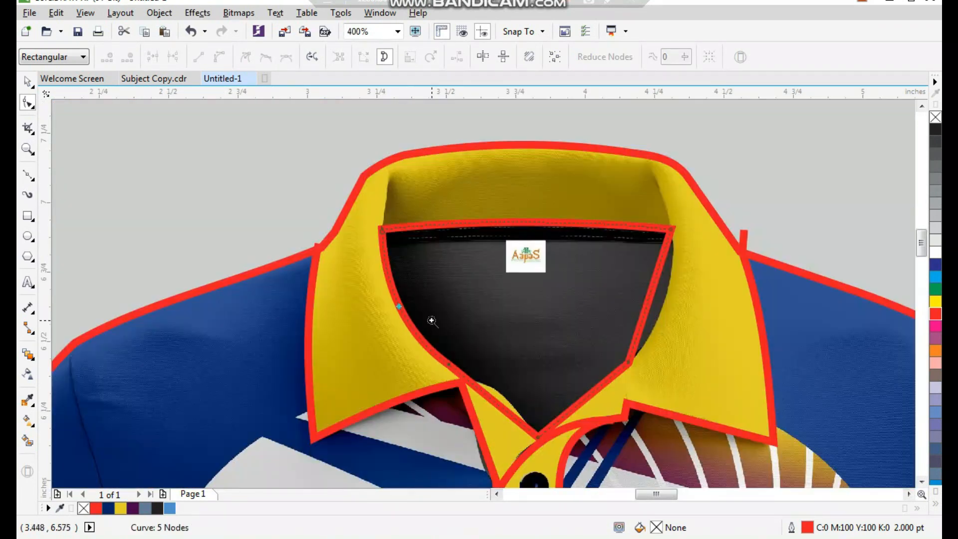
pyautogui.scroll(2, 564, 410)
pyautogui.click(582, 368)
pyautogui.moveTo(530, 324); pyautogui.dragTo(530, 266)
# - Bend the neck opening's right side outward to follow the inner edge of the right collar
pyautogui.press('F3')
pyautogui.press('F2')
pyautogui.moveTo(557, 140); pyautogui.dragTo(691, 269)
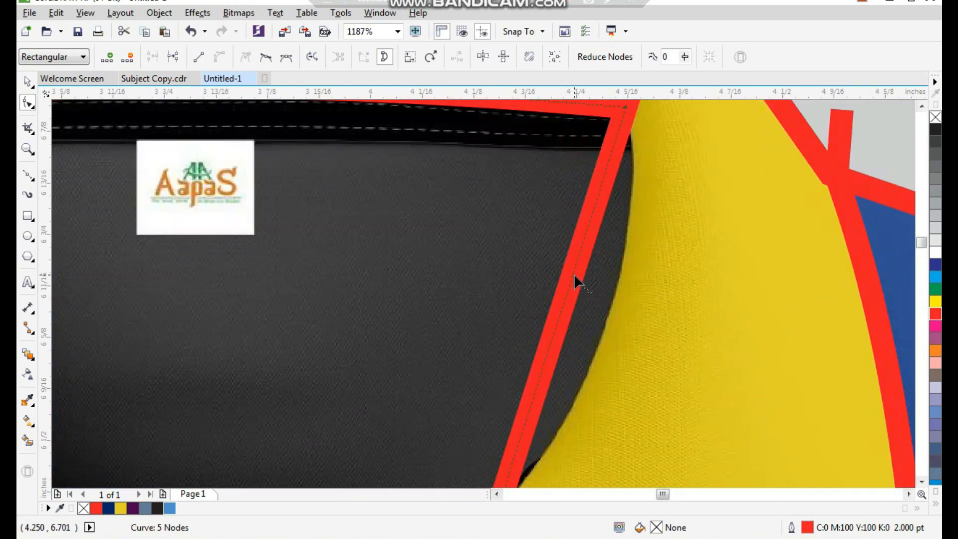
pyautogui.moveTo(571, 275); pyautogui.dragTo(607, 310)
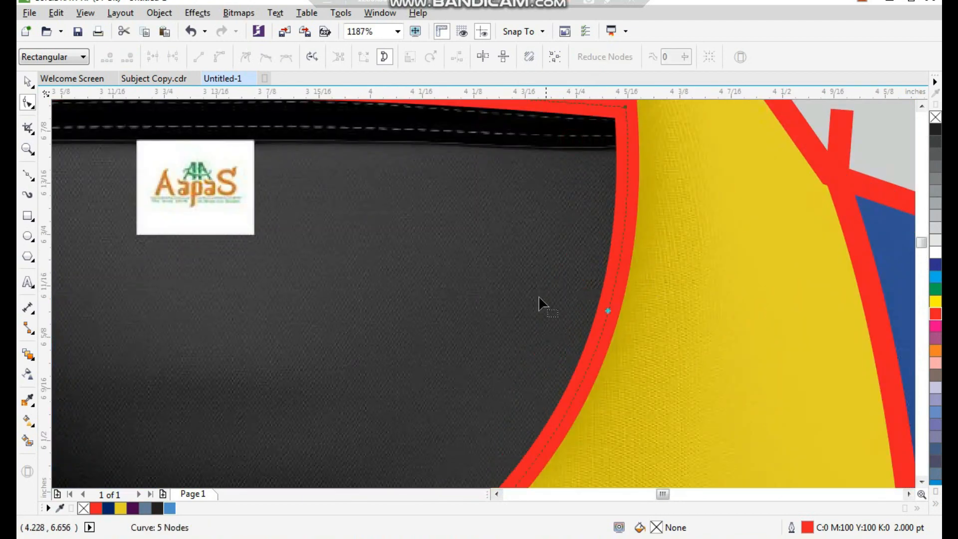
pyautogui.scroll(-2, 520, 281)
pyautogui.press('F2')
pyautogui.moveTo(572, 178); pyautogui.dragTo(319, 383)
pyautogui.press('F3')
pyautogui.press('F2')
pyautogui.moveTo(260, 152); pyautogui.dragTo(677, 509)
pyautogui.press('F3')
pyautogui.press('F2')
pyautogui.moveTo(347, 165); pyautogui.dragTo(623, 404)
pyautogui.press('space')
pyautogui.moveTo(512, 228)
pyautogui.mouseDown()
pyautogui.moveTo(529, 226)
pyautogui.moveTo(524, 237)
pyautogui.mouseUp()
pyautogui.hotkey('ctrl', 'z')
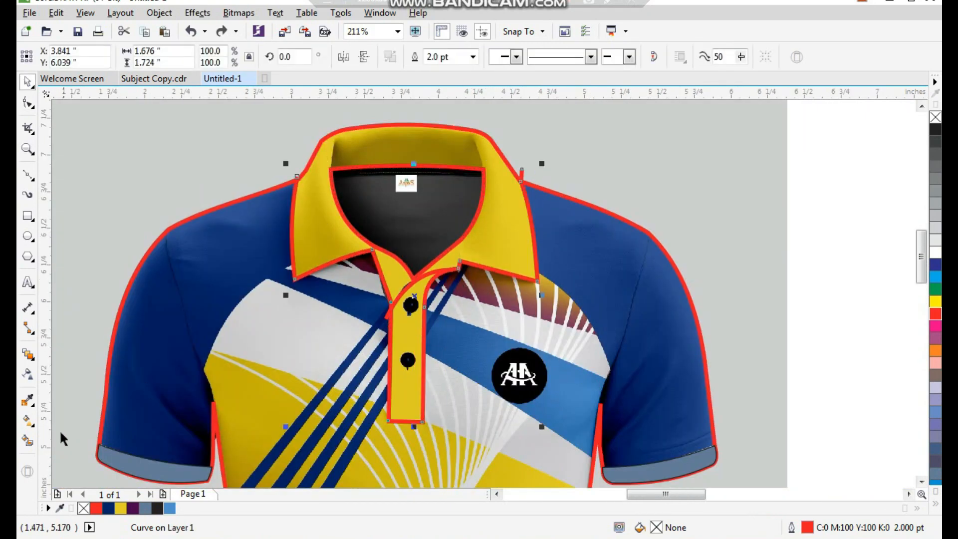
# - Smart-fill the collar, placket and neck opening with blue-grey (C:40 M:20 Y:0 K:40) and a 0.5 pt black outline
pyautogui.click(27, 441)
pyautogui.click(324, 230)
pyautogui.click(404, 325)
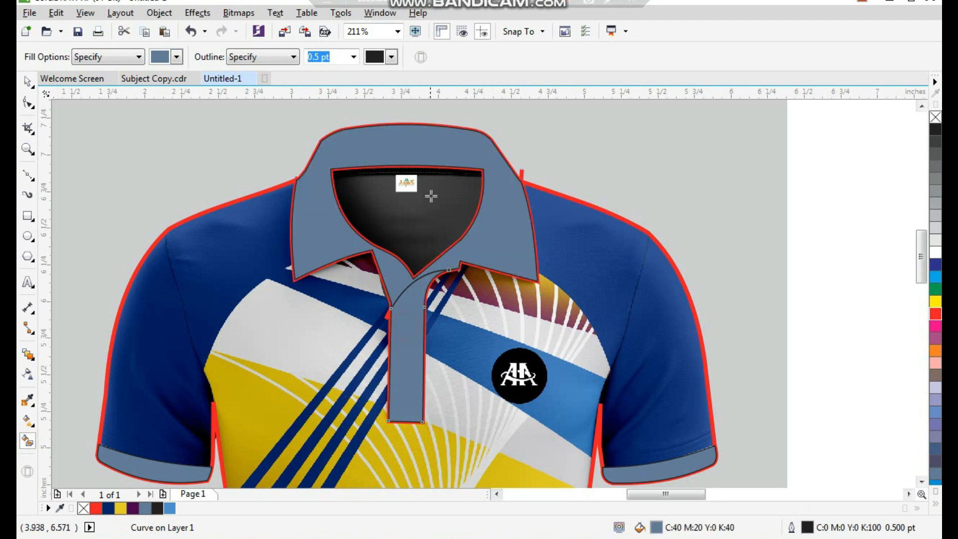
pyautogui.click(451, 199)
pyautogui.press('space')
pyautogui.scroll(-1, 490, 174)
pyautogui.press('F2')
pyautogui.moveTo(399, 131); pyautogui.dragTo(670, 415)
pyautogui.scroll(-2, 527, 226)
pyautogui.press('F2')
pyautogui.moveTo(579, 156); pyautogui.dragTo(382, 435)
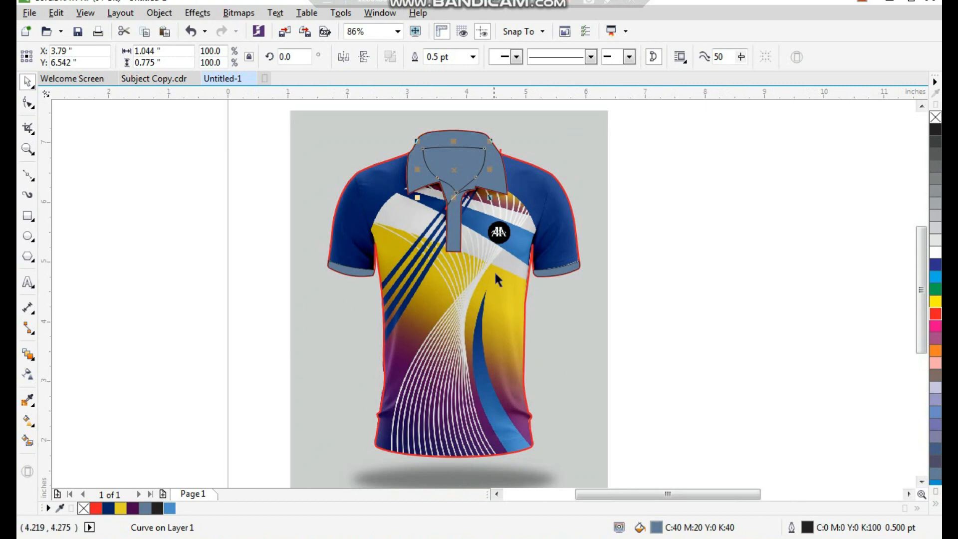
pyautogui.moveTo(529, 197); pyautogui.dragTo(553, 190)
pyautogui.hotkey('ctrl', 'z')
pyautogui.moveTo(490, 177); pyautogui.dragTo(511, 170)
pyautogui.hotkey('ctrl', 'z')
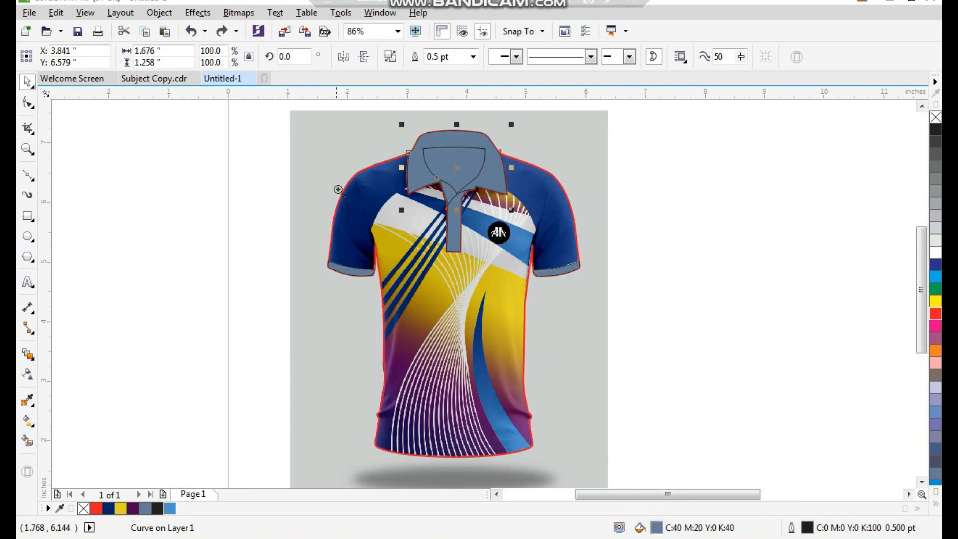
# - Draw a straight Bezier line along the left sleeve seam, from the shoulder outline down past the underarm
pyautogui.scroll(4, 346, 165)
pyautogui.click(26, 176)
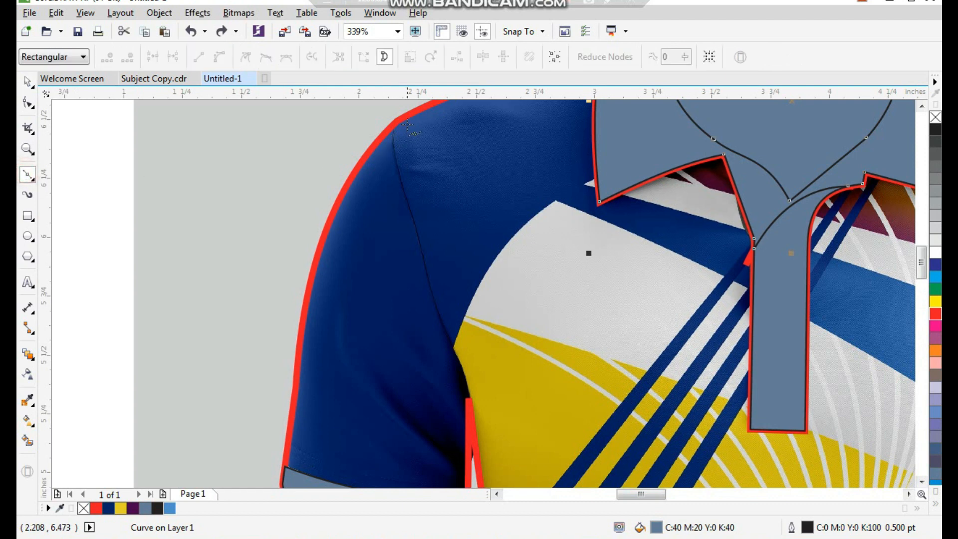
pyautogui.click(389, 121)
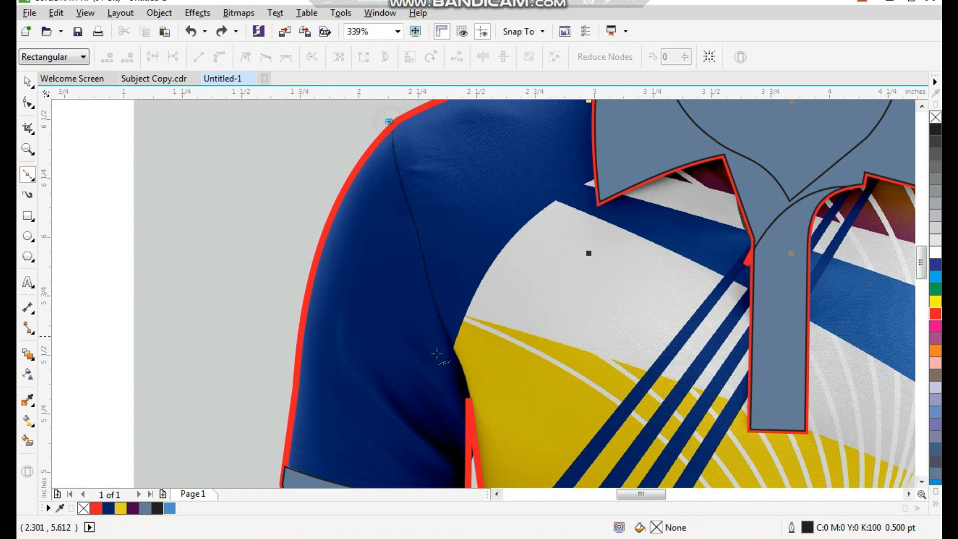
pyautogui.click(471, 450)
pyautogui.press('space')
# - Curve the line to follow the left sleeve seam and give it a 2 pt red outline
pyautogui.press('F10')
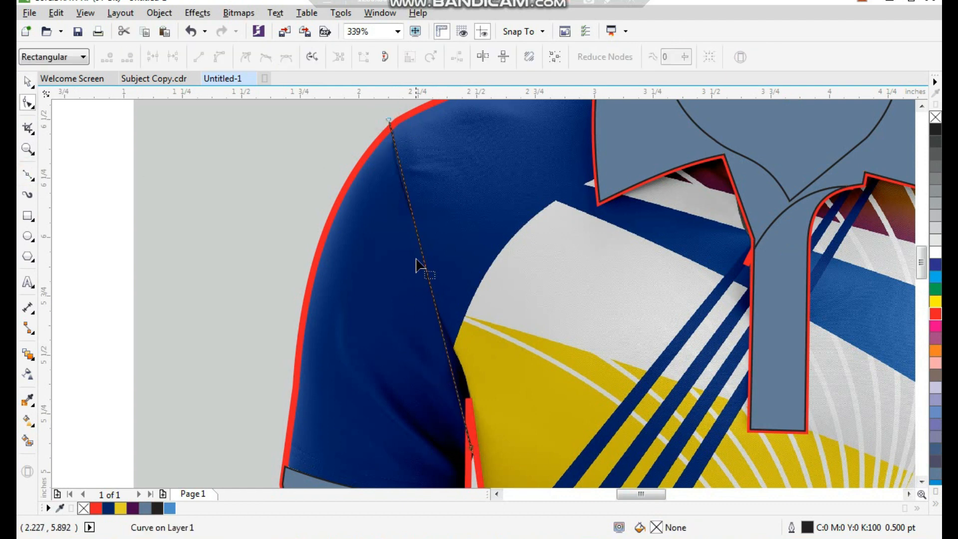
pyautogui.click(420, 248)
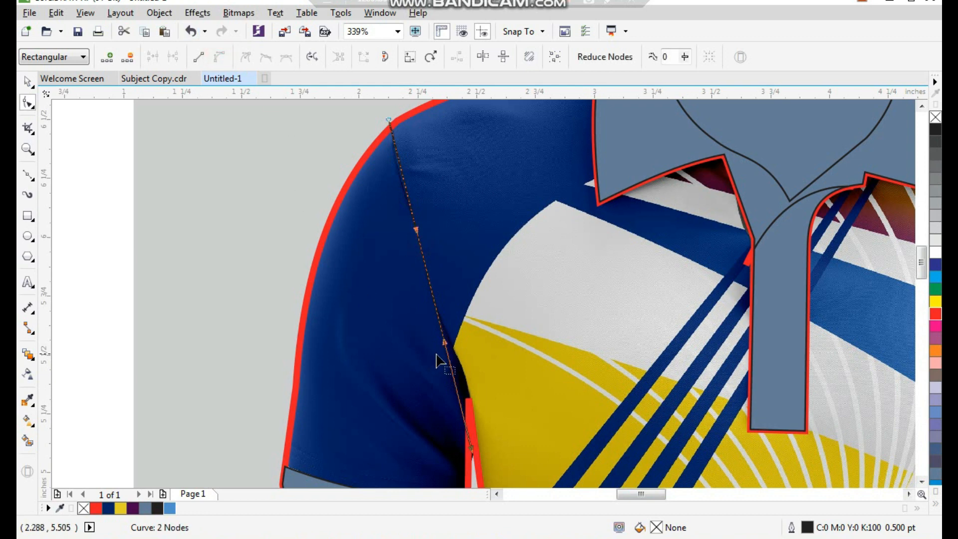
pyautogui.moveTo(446, 344); pyautogui.dragTo(463, 339)
pyautogui.moveTo(417, 231); pyautogui.dragTo(403, 237)
pyautogui.press('space')
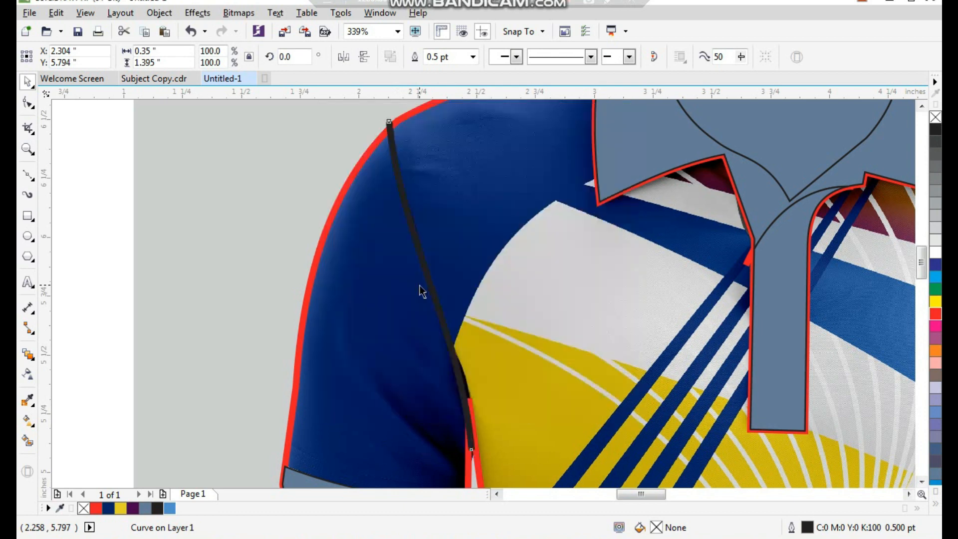
pyautogui.rightClick(936, 313)
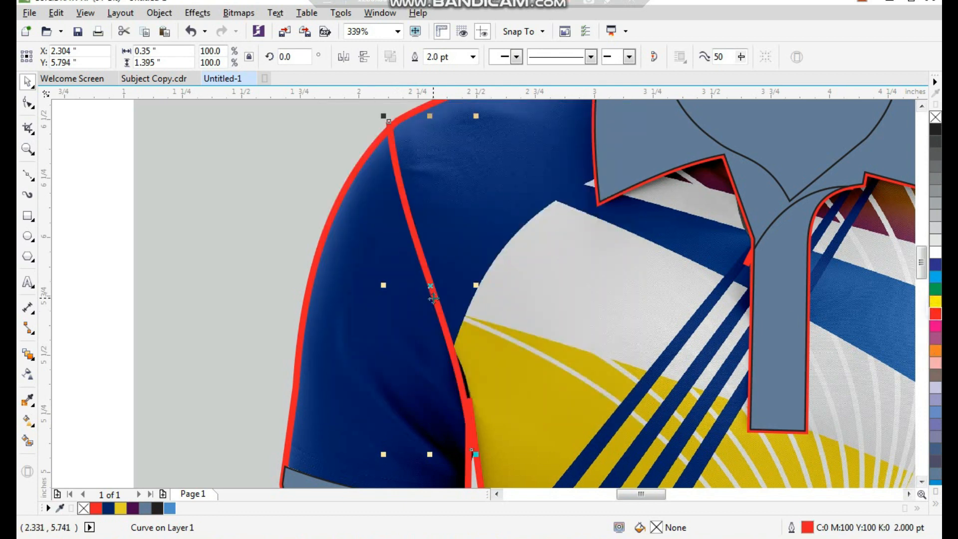
# - Draw a straight Bezier line along the right sleeve seam, from the shoulder outline down past the underarm
pyautogui.scroll(-2, 430, 297)
pyautogui.scroll(2, 588, 364)
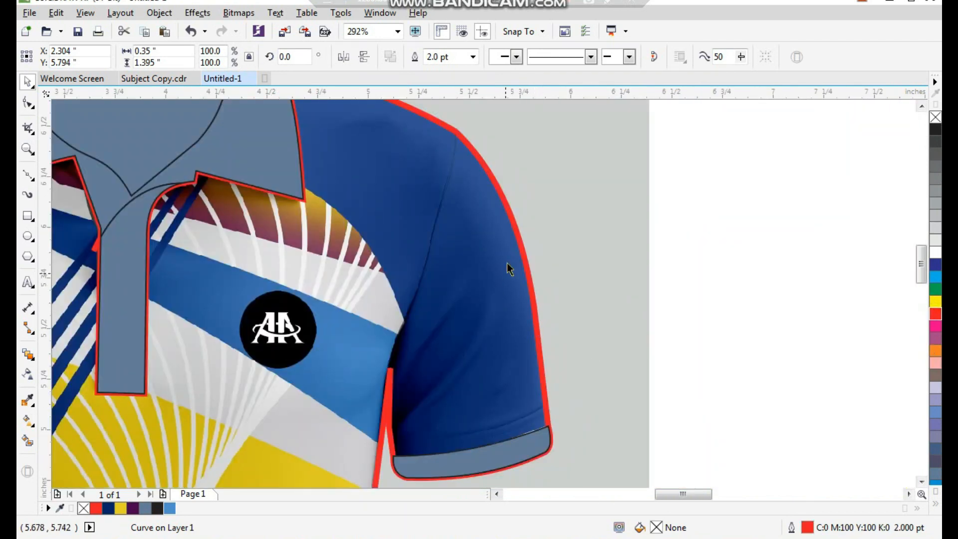
pyautogui.click(28, 175)
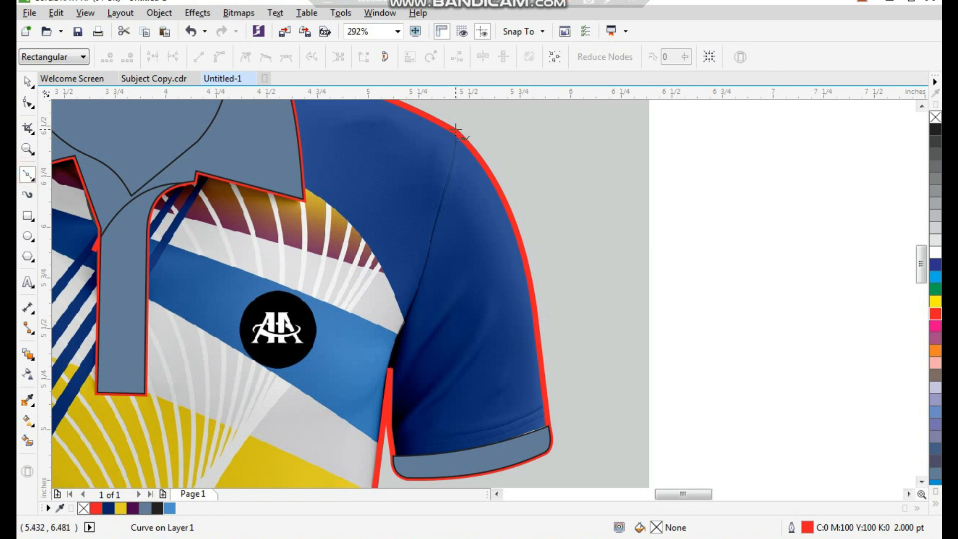
pyautogui.click(456, 129)
pyautogui.click(384, 427)
pyautogui.press('space')
# - Convert the right sleeve line to a curve and bend it along the seam between sleeve and body
pyautogui.press('F10')
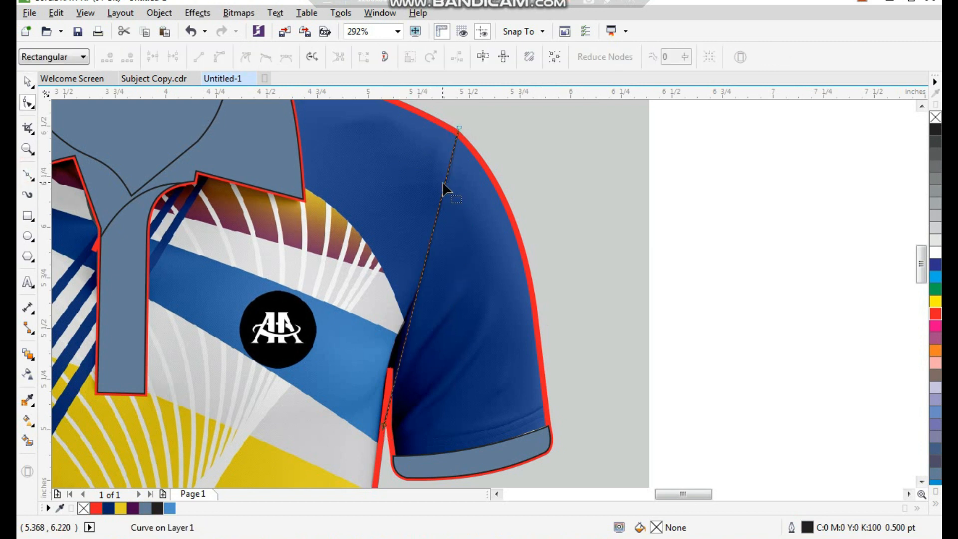
pyautogui.click(442, 181)
pyautogui.click(218, 56)
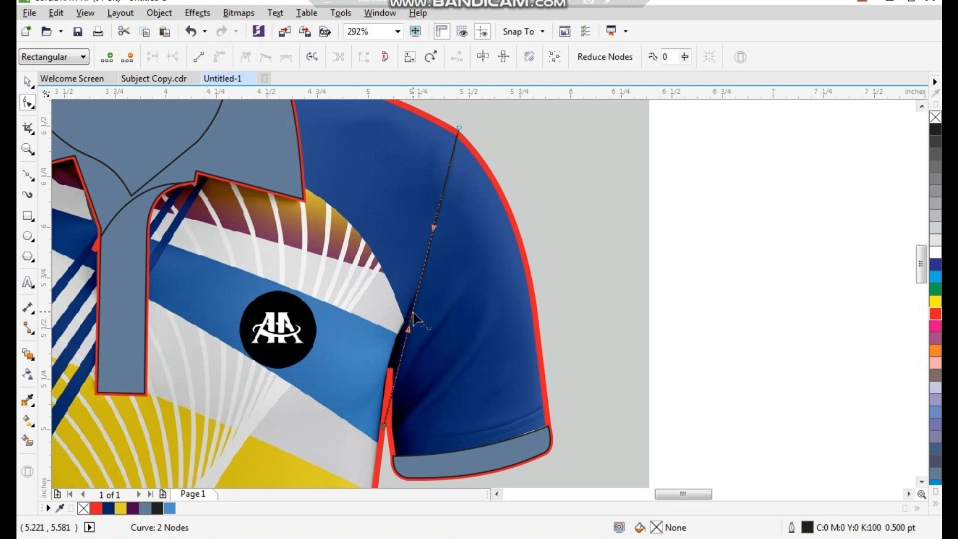
pyautogui.moveTo(408, 330); pyautogui.dragTo(392, 327)
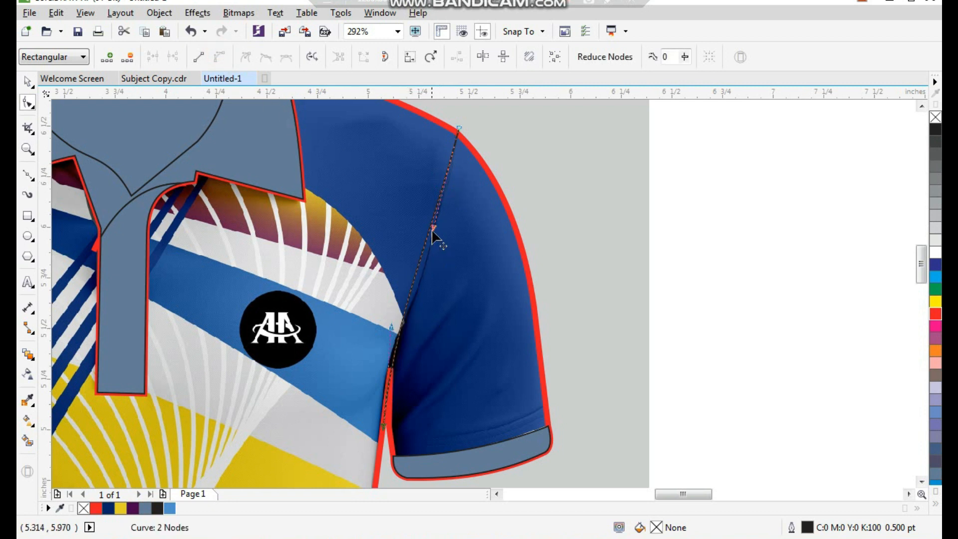
# - Set the right sleeve seam curve's outline to 2 pt and colour it red
pyautogui.press('space')
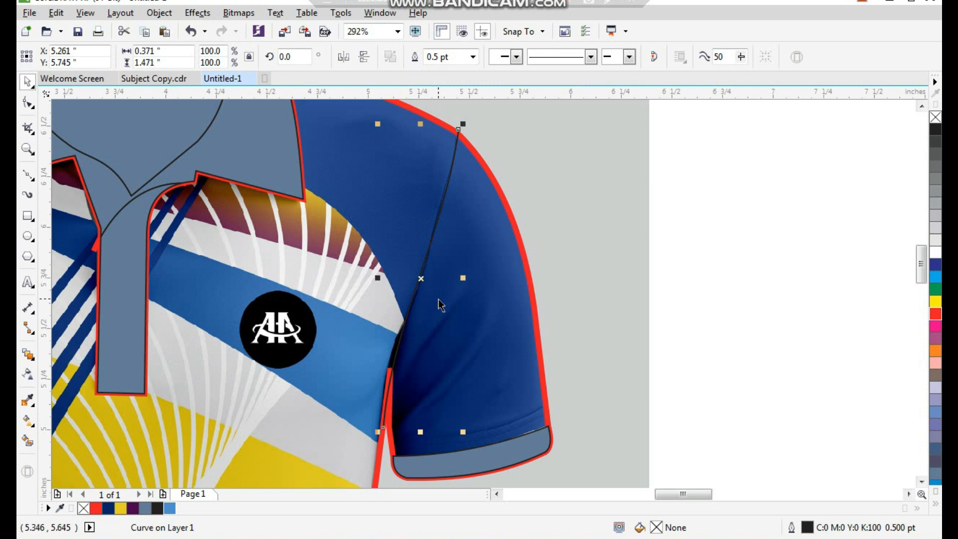
pyautogui.click(455, 149)
pyautogui.hotkey('ctrl', 'z')
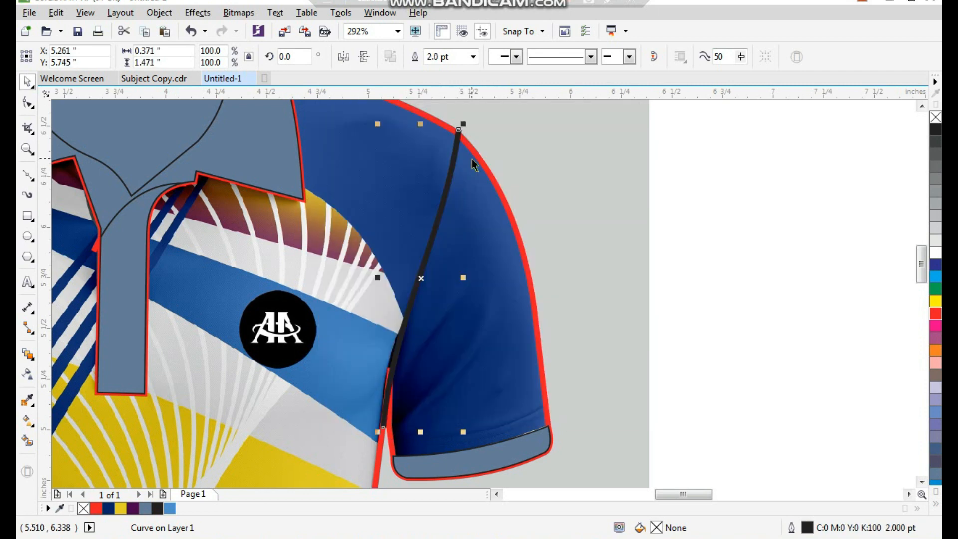
pyautogui.rightClick(934, 315)
# - Smart-fill the left sleeve, shirt body and right sleeve with blue-grey (C:40 M:20 Y:0 K:40) and a 0.5 pt black outline
pyautogui.scroll(-2, 562, 257)
pyautogui.press('F2')
pyautogui.moveTo(657, 167); pyautogui.dragTo(299, 474)
pyautogui.click(27, 441)
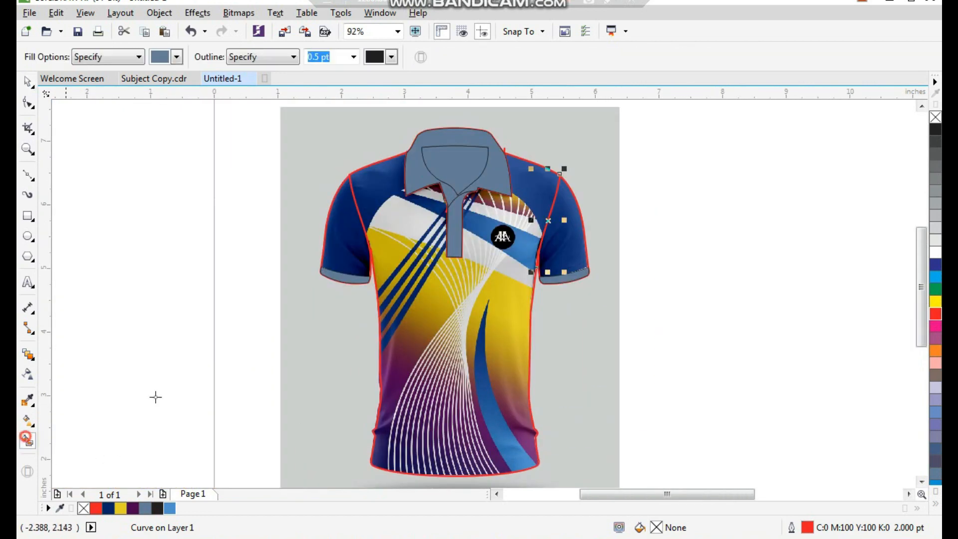
pyautogui.click(353, 249)
pyautogui.click(408, 264)
pyautogui.click(557, 242)
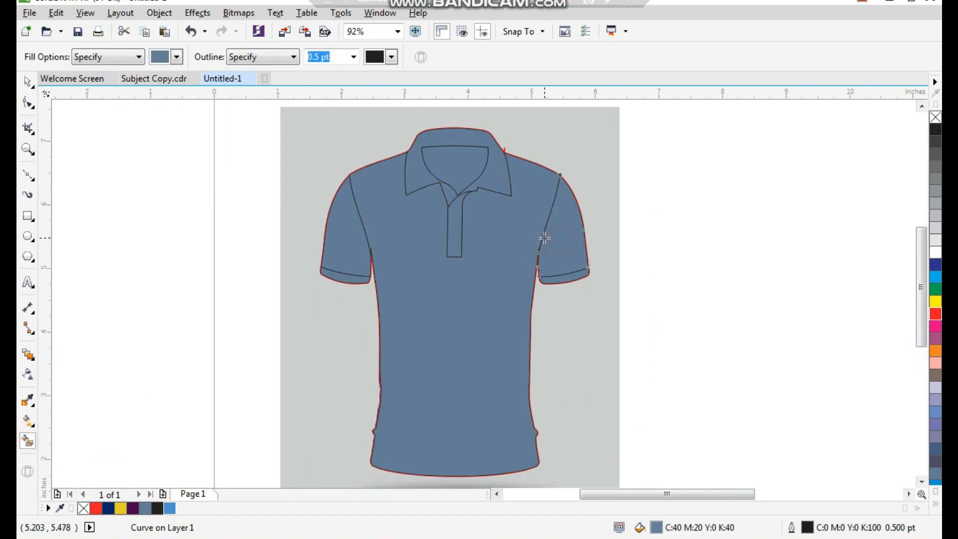
pyautogui.press('space')
# - Set the document's nudge distance to 5 inches
pyautogui.click(714, 229)
pyautogui.scroll(-1, 494, 256)
pyautogui.moveTo(382, 171); pyautogui.dragTo(675, 422)
pyautogui.moveTo(457, 55); pyautogui.dragTo(405, 68)
pyautogui.write('5')
pyautogui.press('Return')
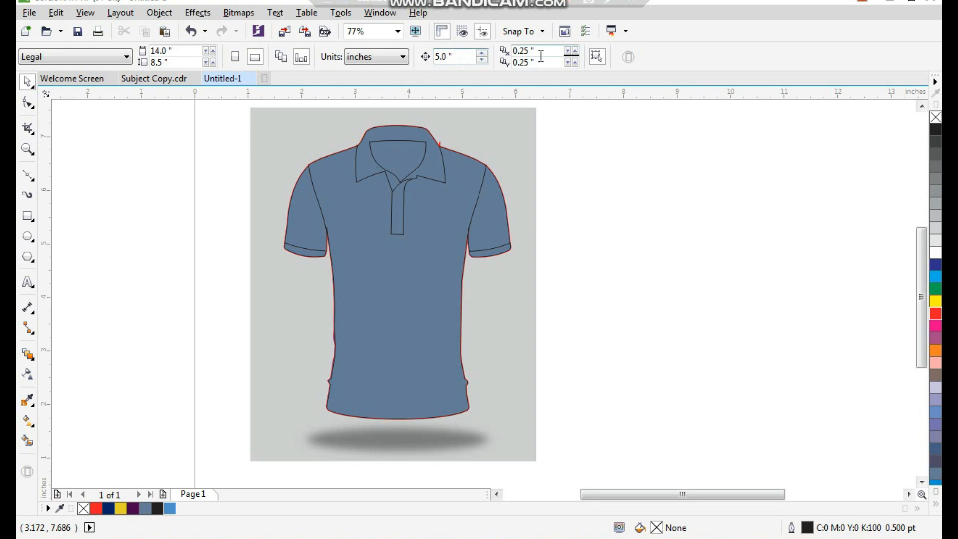
pyautogui.moveTo(461, 60); pyautogui.dragTo(405, 71)
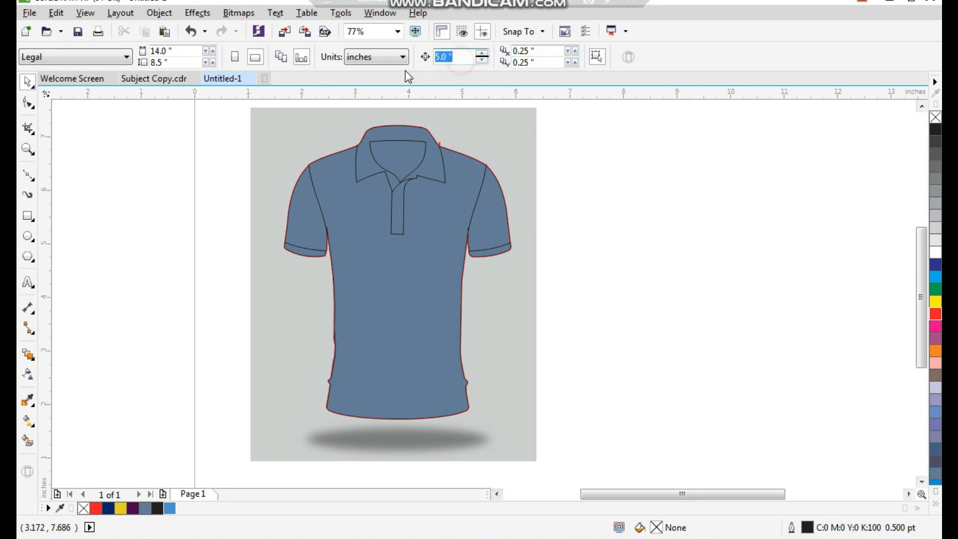
# - Nudge the filled neck opening, shirt body, right sleeve and right cuff 5 inches to the right of the photo
pyautogui.click(392, 157)
pyautogui.keyDown('shift'); pyautogui.click(459, 201); pyautogui.keyUp('shift')
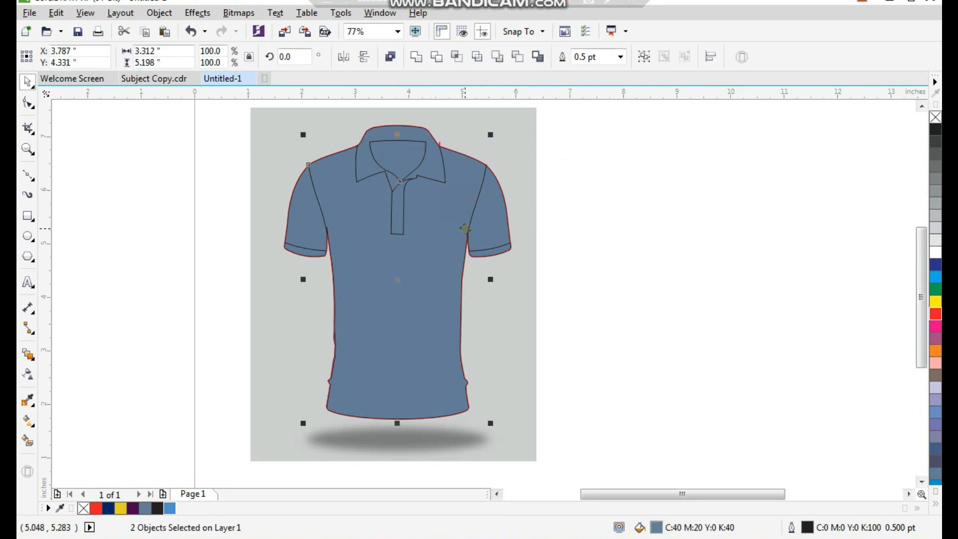
pyautogui.press('Right')
pyautogui.click(469, 201)
pyautogui.press('Right')
pyautogui.click(500, 249)
pyautogui.press('Right')
# - Nudge the filled collar, placket, left sleeve and left cuff 5 inches to the right, completing the separated shirt
pyautogui.click(437, 169)
pyautogui.press('Right')
pyautogui.click(398, 209)
pyautogui.press('Right')
pyautogui.click(312, 229)
pyautogui.press('Right')
pyautogui.click(306, 249)
pyautogui.press('Right')
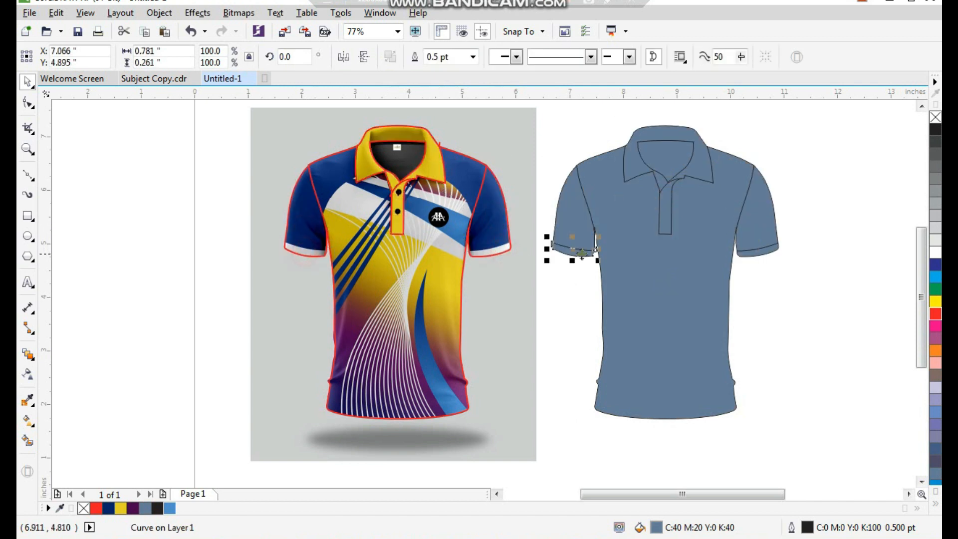
# - Fill the neck opening of the separated shirt with grey
pyautogui.click(765, 277)
pyautogui.moveTo(754, 121); pyautogui.dragTo(524, 281)
pyautogui.click(584, 192)
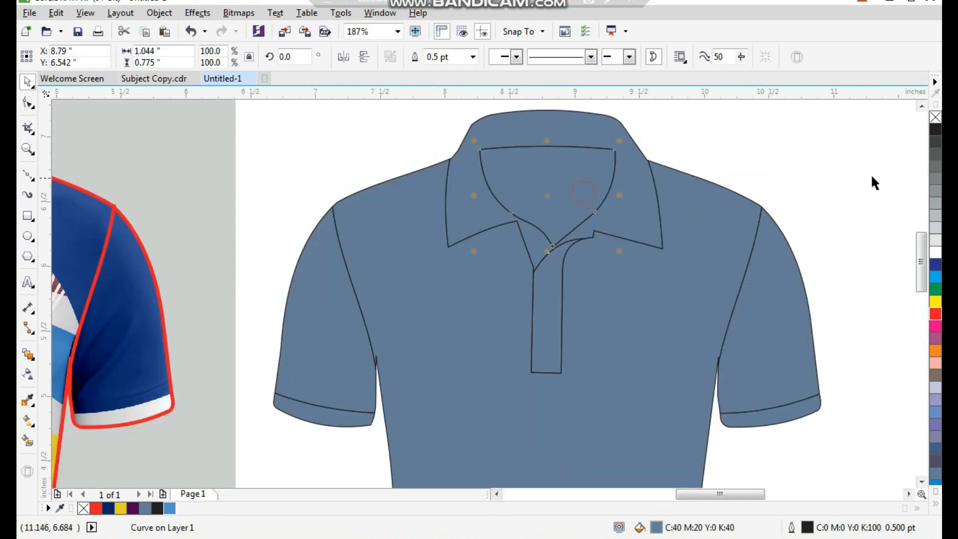
pyautogui.click(935, 203)
pyautogui.click(839, 171)
pyautogui.scroll(-2, 694, 207)
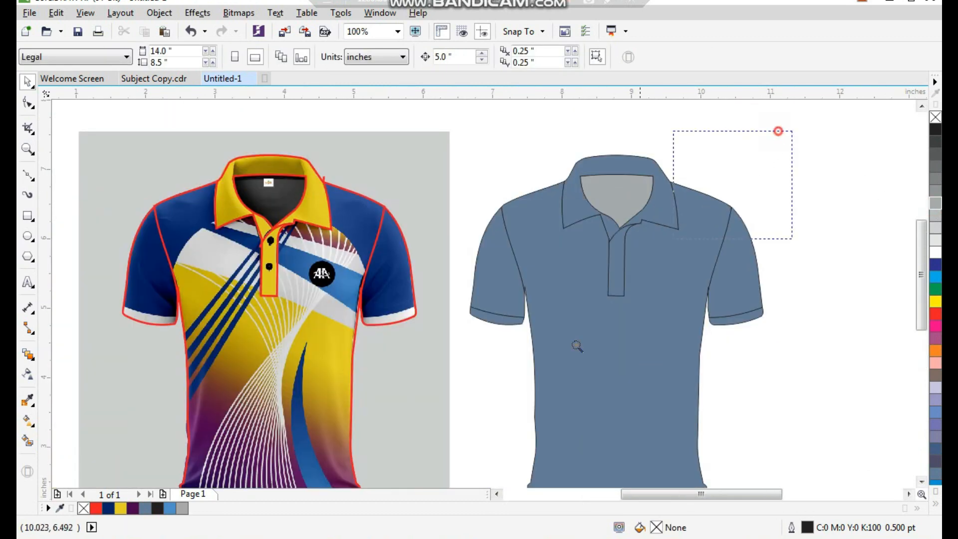
# - Draw a straight Bezier line on the shirt photo from the left collar tip to the left sleeve seam
pyautogui.press('F4')
pyautogui.scroll(-1, 530, 327)
pyautogui.scroll(2, 465, 387)
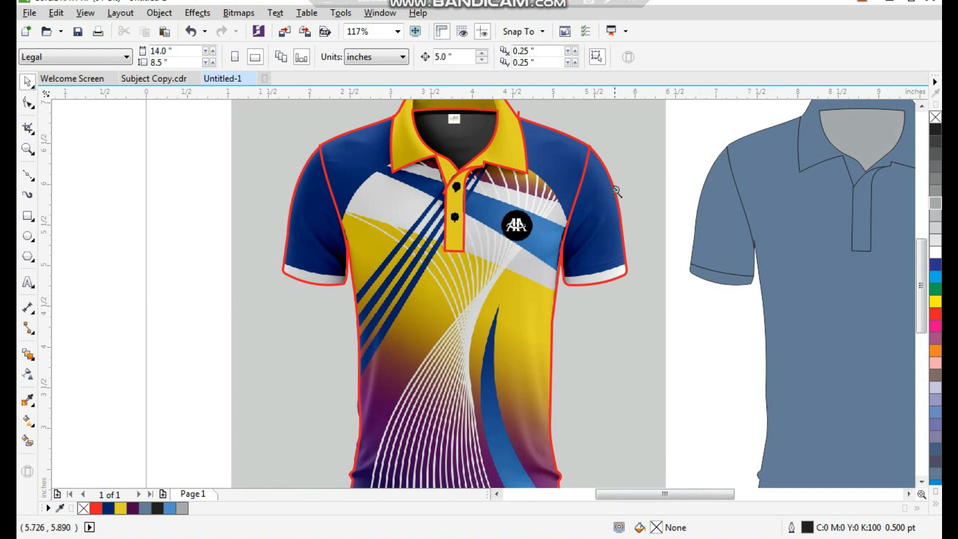
pyautogui.moveTo(618, 150); pyautogui.dragTo(269, 319)
pyautogui.click(27, 174)
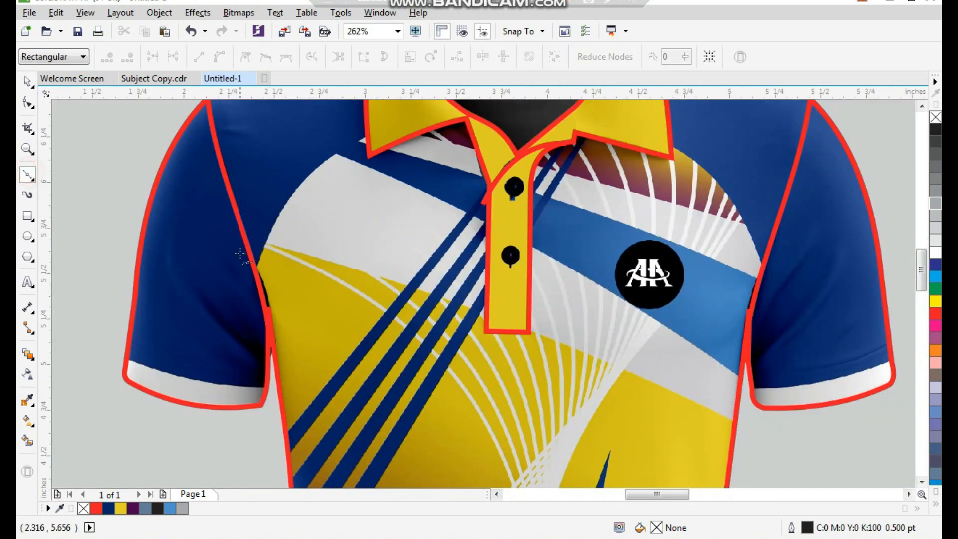
pyautogui.click(371, 135)
pyautogui.scroll(-3, 372, 135)
pyautogui.scroll(3, 361, 279)
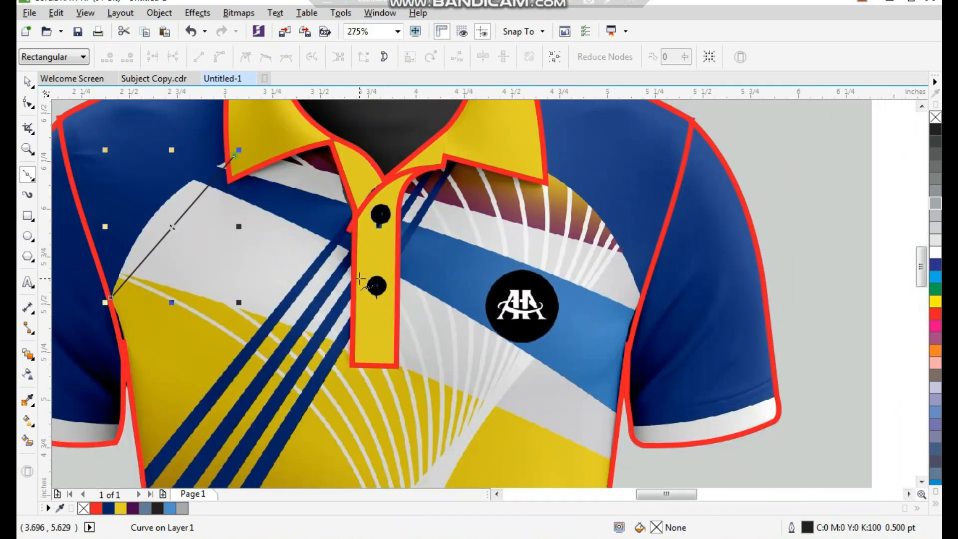
# - Set the left chest line's outline width to 2 pt
pyautogui.press('space')
pyautogui.press('F12')
pyautogui.write('2')
pyautogui.press('Return')
# - Convert the left chest line to a curve, bend it along the blue shoulder panel's edge and adjust its lower end
pyautogui.press('F10')
pyautogui.moveTo(282, 140); pyautogui.dragTo(72, 319)
pyautogui.press('F2')
pyautogui.moveTo(142, 160); pyautogui.dragTo(283, 325)
pyautogui.click(220, 58)
pyautogui.click(421, 255)
pyautogui.moveTo(420, 255); pyautogui.dragTo(377, 225)
pyautogui.moveTo(280, 416); pyautogui.dragTo(268, 430)
# - Colour the left chest curve's outline red
pyautogui.press('space')
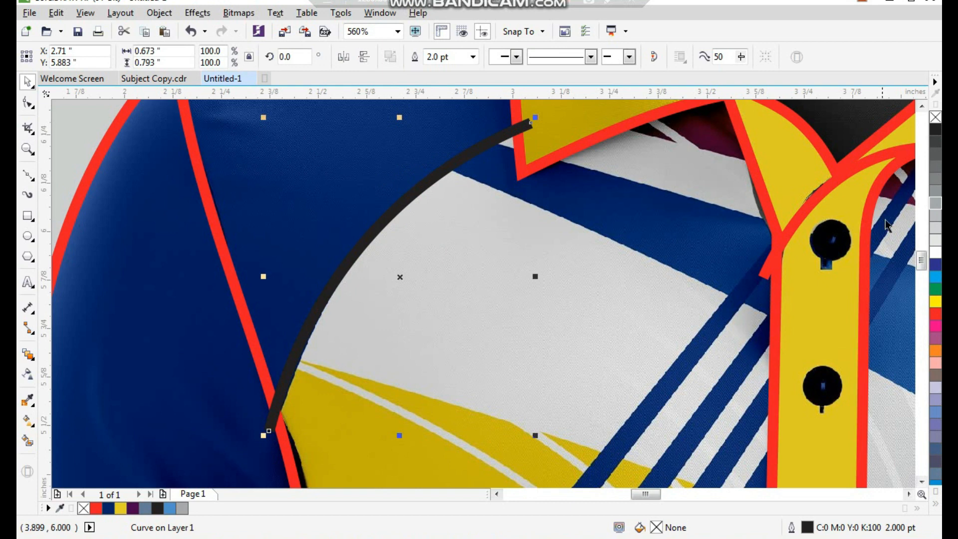
pyautogui.rightClick(934, 315)
pyautogui.scroll(-4, 487, 289)
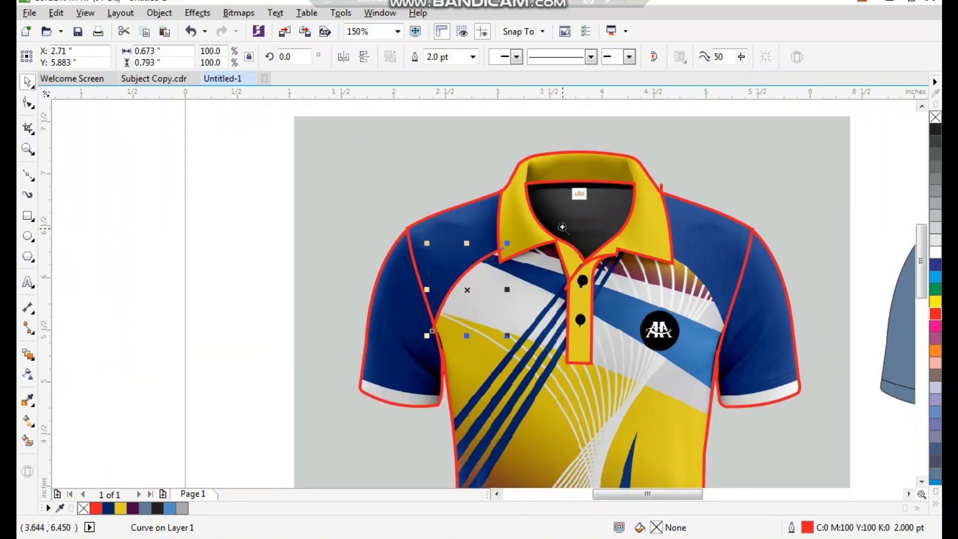
# - Draw a straight Bezier line on the shirt photo from the right collar tip to the right sleeve seam
pyautogui.scroll(3, 768, 395)
pyautogui.scroll(1, 569, 311)
pyautogui.click(26, 166)
pyautogui.click(24, 173)
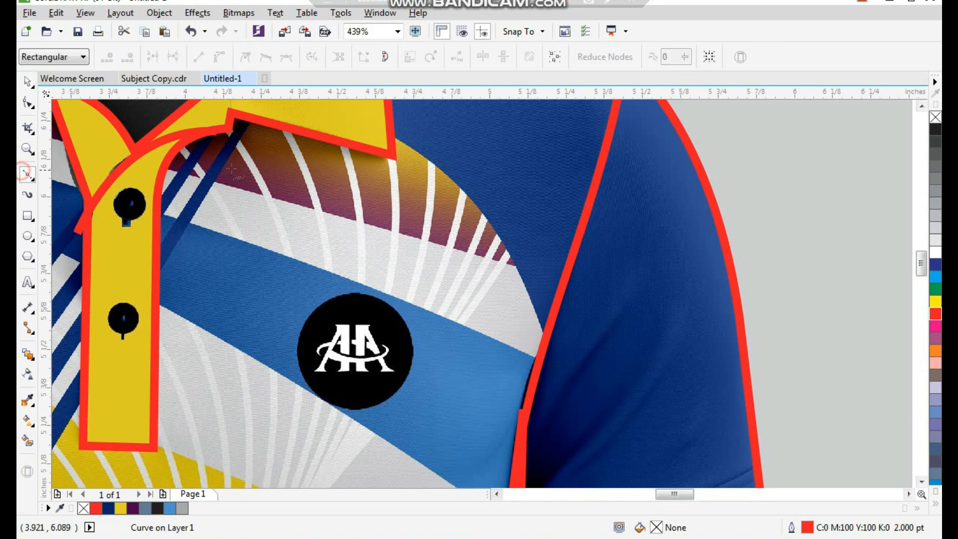
pyautogui.click(383, 132)
pyautogui.click(553, 353)
pyautogui.press('space')
# - Convert the right chest line to a curve and bend it along the edge of the blue shoulder panel
pyautogui.press('F10')
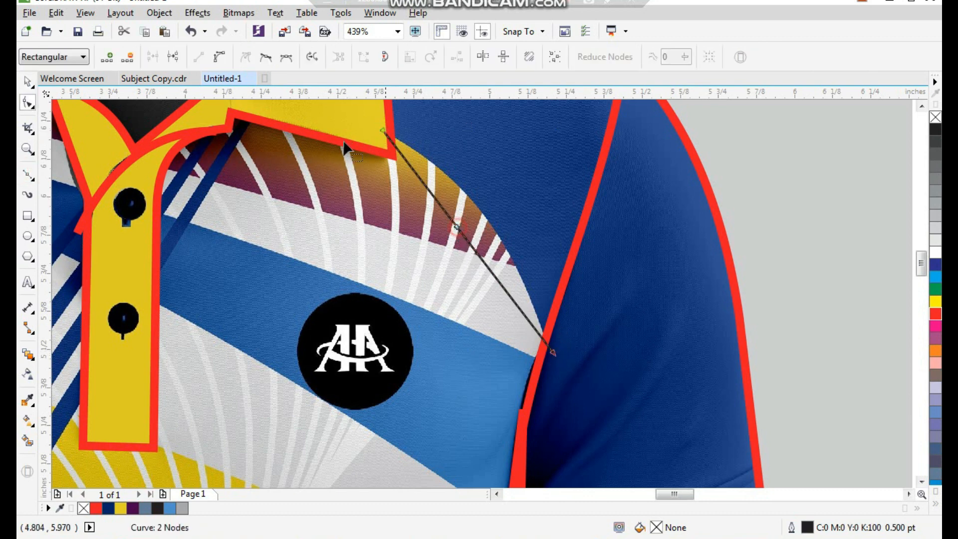
pyautogui.click(459, 224)
pyautogui.moveTo(459, 223); pyautogui.dragTo(495, 210)
# - Colour the right chest curve's outline red and thicken it to 2 pt
pyautogui.press('space')
pyautogui.rightClick(934, 313)
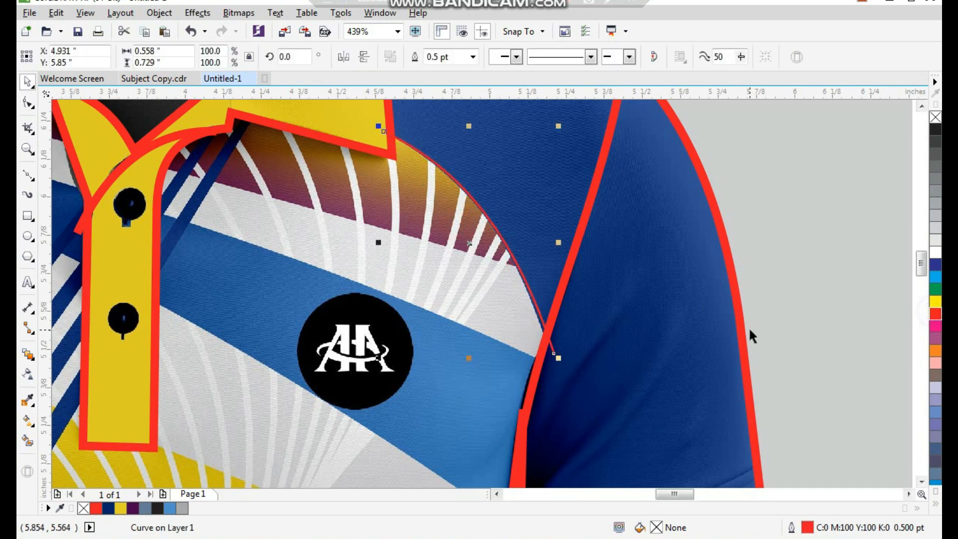
pyautogui.hotkey('ctrl', 'r')
pyautogui.scroll(-1, 749, 329)
pyautogui.scroll(-1, 522, 301)
pyautogui.moveTo(342, 244)
pyautogui.mouseDown()
pyautogui.moveTo(678, 490)
pyautogui.moveTo(766, 504)
pyautogui.mouseUp()
pyautogui.moveTo(450, 286); pyautogui.dragTo(481, 281)
pyautogui.hotkey('ctrl', 'z')
# - Smart-fill the front panel below the two chest curves with blue-grey and a 0.5 pt black outline
pyautogui.scroll(-1, 342, 267)
pyautogui.press('F2')
pyautogui.moveTo(287, 167); pyautogui.dragTo(465, 305)
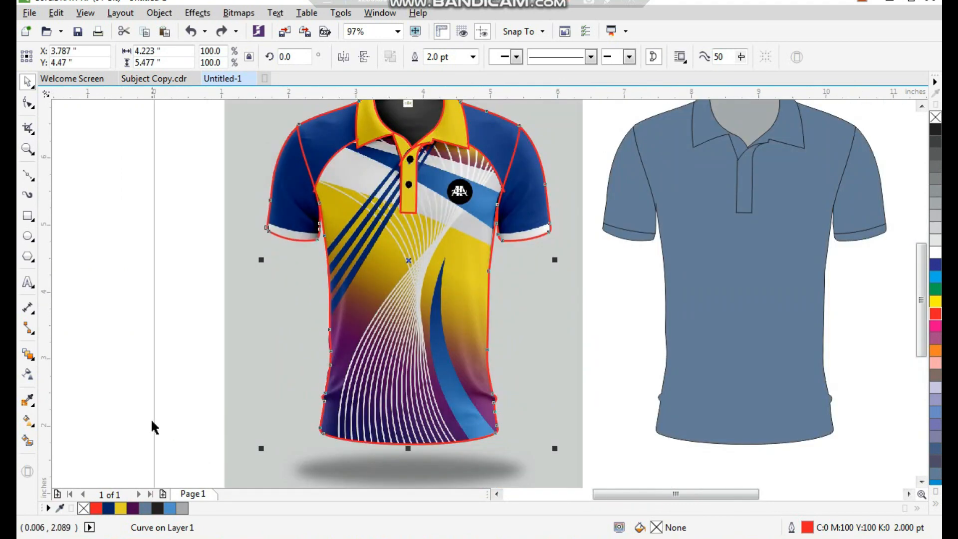
pyautogui.click(28, 440)
pyautogui.click(432, 332)
pyautogui.press('space')
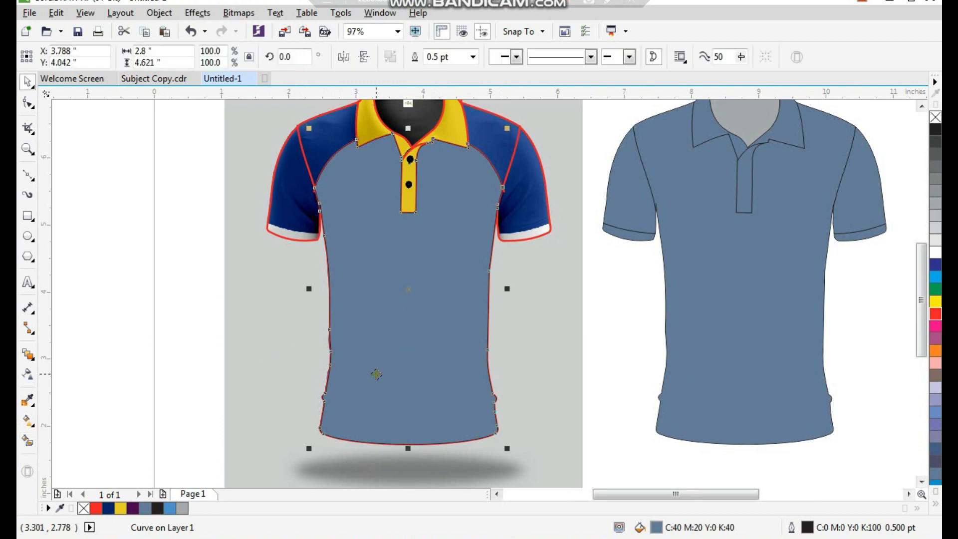
# - Move the filled front panel 5 inches right onto the separated shirt and fill it with light grey
pyautogui.moveTo(376, 375); pyautogui.dragTo(712, 375)
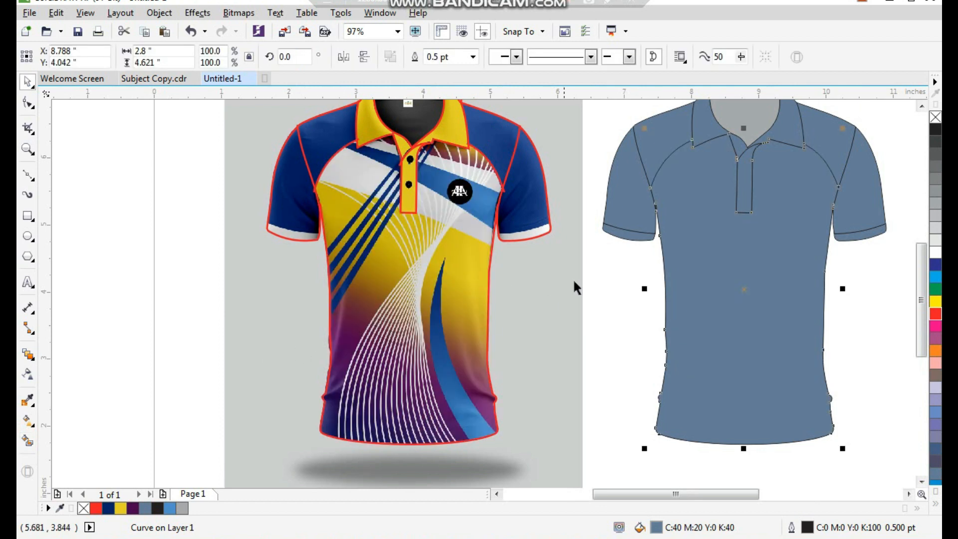
pyautogui.click(935, 228)
pyautogui.click(853, 267)
# - Draw a straight Bezier line from the left collar tip across the upper chest to the right chest curve, along the purple area's lower edge
pyautogui.scroll(-3, 623, 299)
pyautogui.press('F2')
pyautogui.moveTo(782, 159); pyautogui.dragTo(370, 402)
pyautogui.scroll(1, 382, 213)
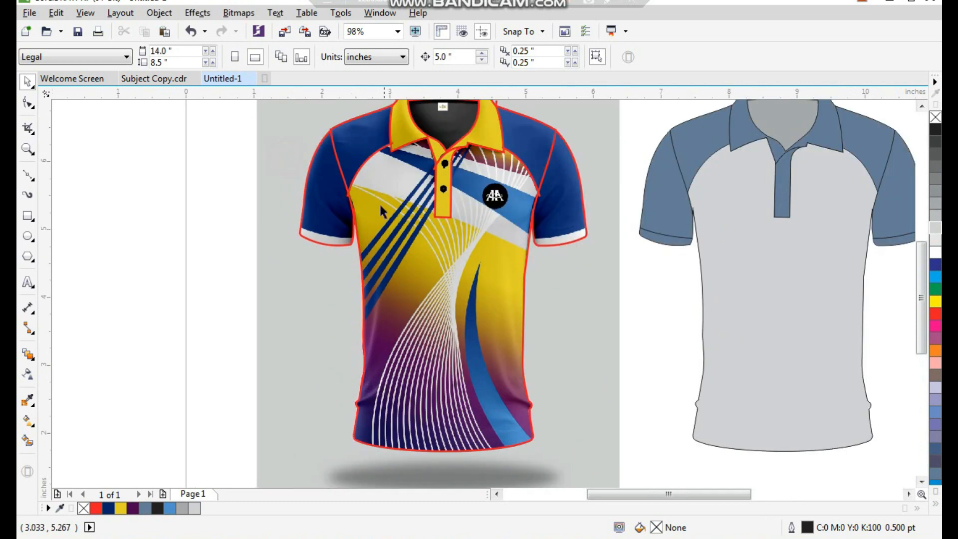
pyautogui.click(380, 159)
pyautogui.scroll(2, 468, 134)
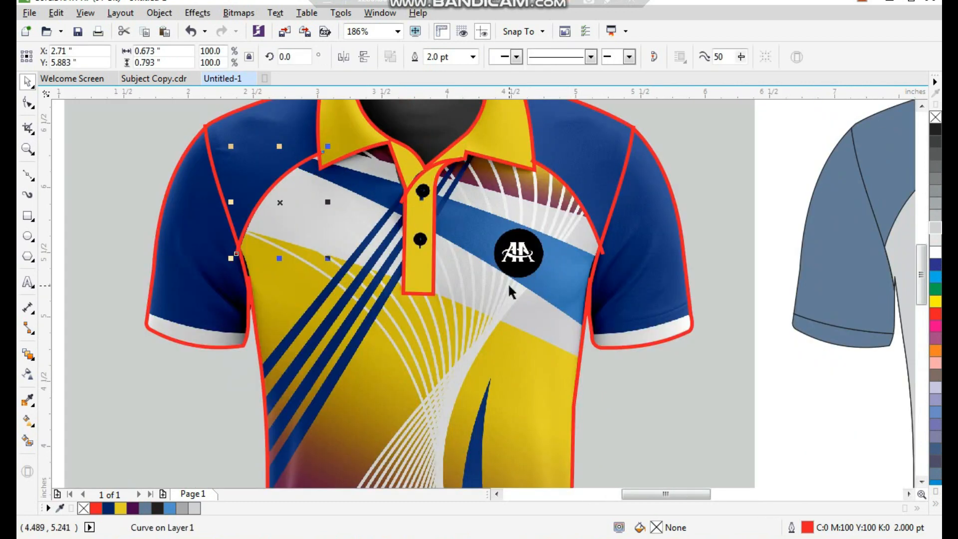
pyautogui.scroll(2, 649, 357)
pyautogui.scroll(-3, 584, 349)
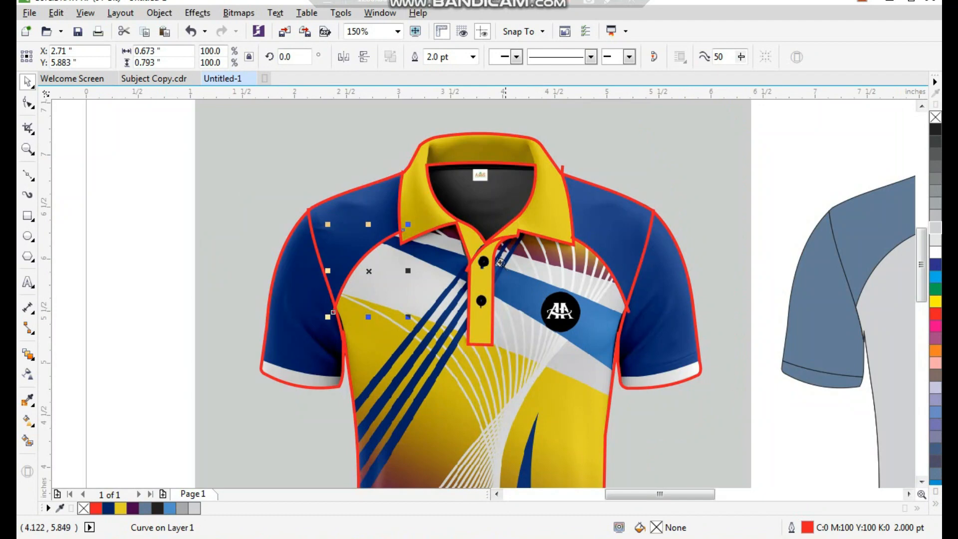
pyautogui.scroll(3, 549, 261)
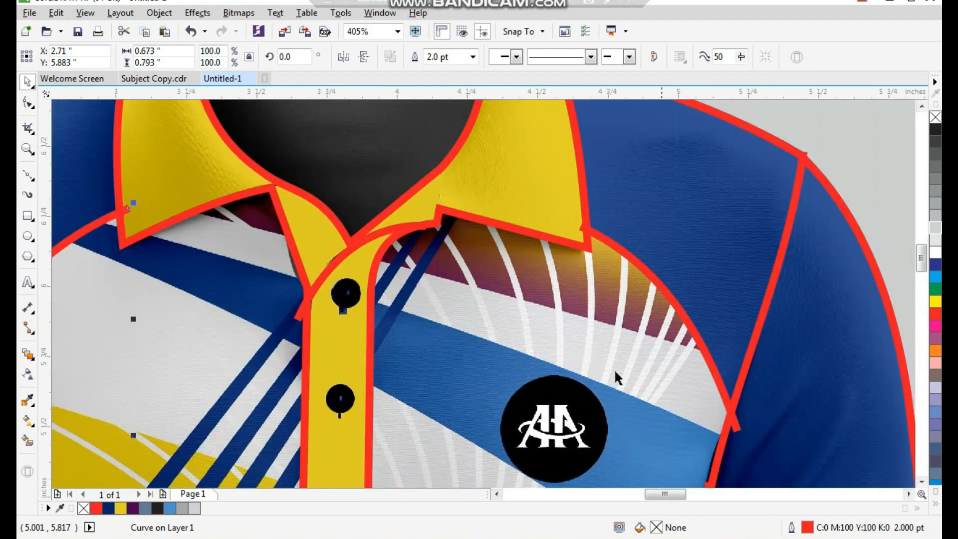
pyautogui.click(26, 176)
pyautogui.click(175, 208)
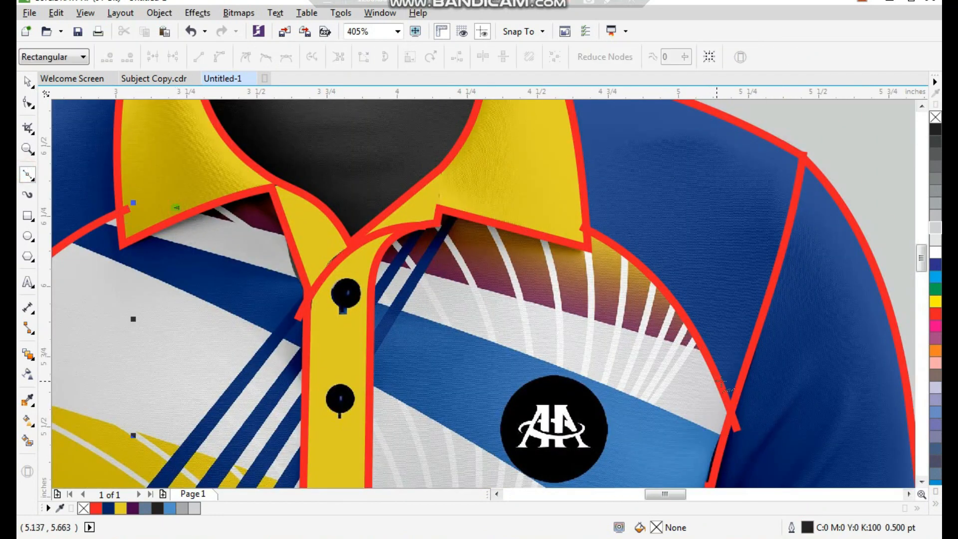
pyautogui.click(723, 351)
pyautogui.press('space')
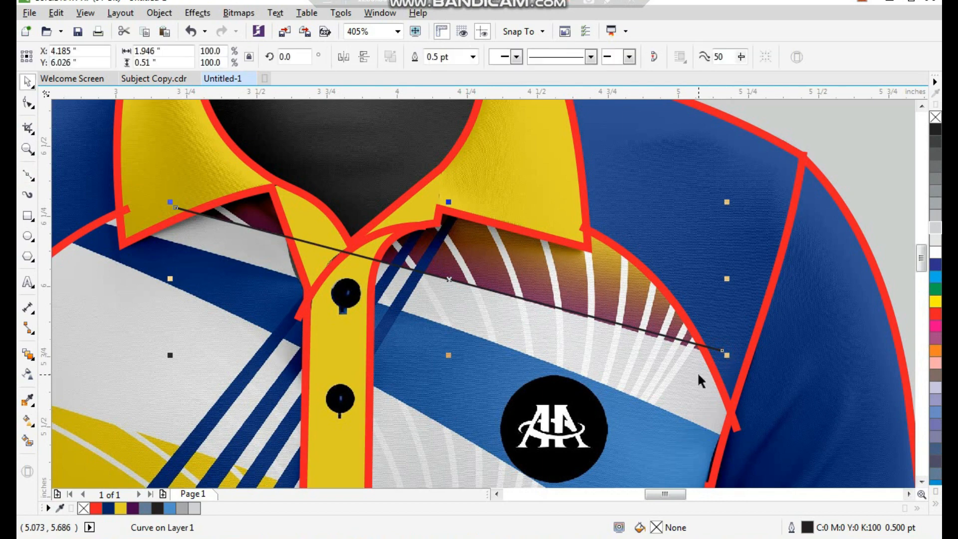
# - Adjust the upper chest line's right end node and give the line a 2 pt red outline
pyautogui.press('F10')
pyautogui.click(723, 351)
pyautogui.press('space')
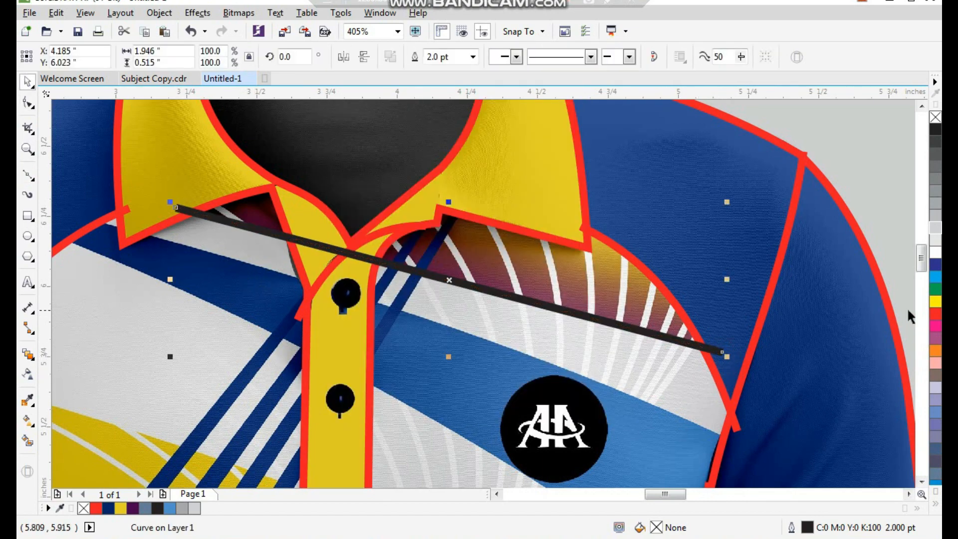
pyautogui.press('F3')
pyautogui.scroll(1, 376, 323)
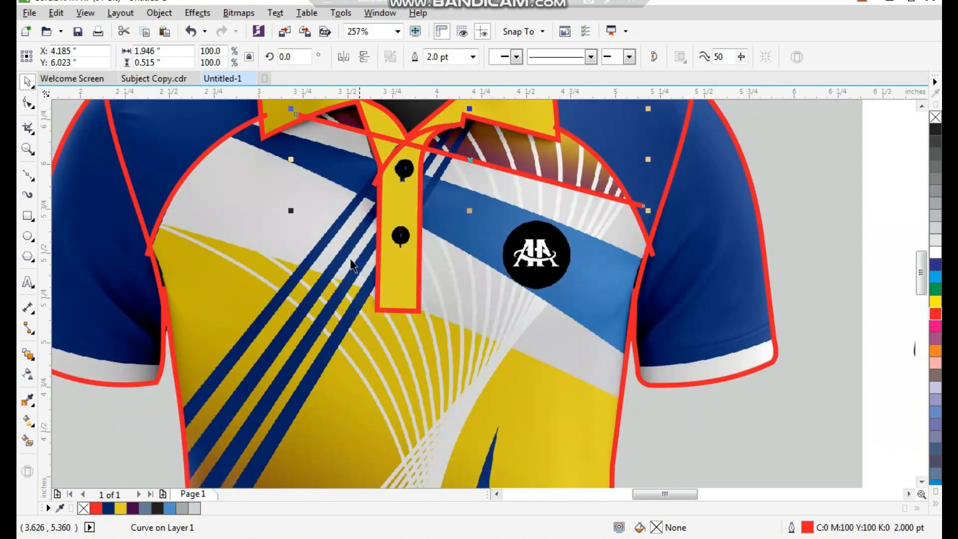
# - Draw an open Bezier path along the upper and lower edges of the diagonal blue chest band
pyautogui.press('F10')
pyautogui.click(28, 175)
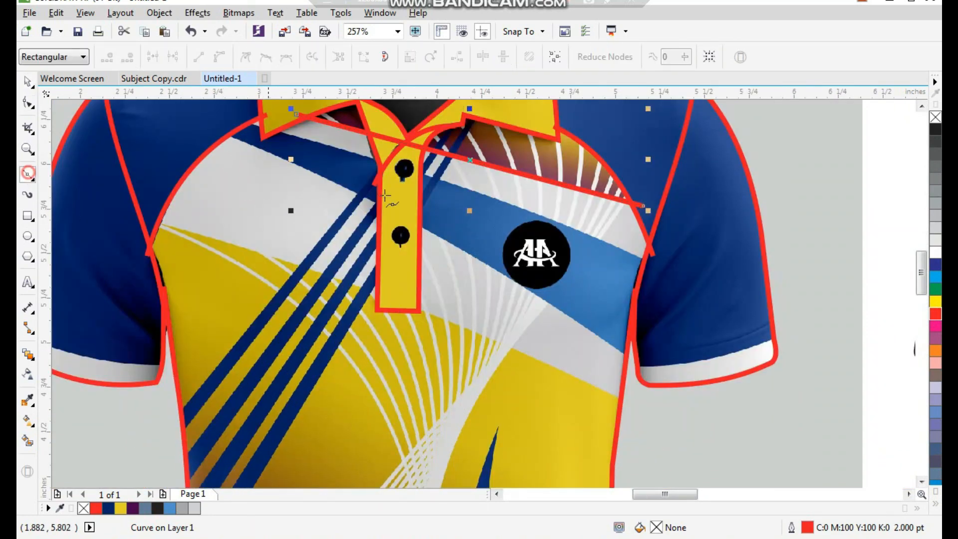
pyautogui.click(651, 260)
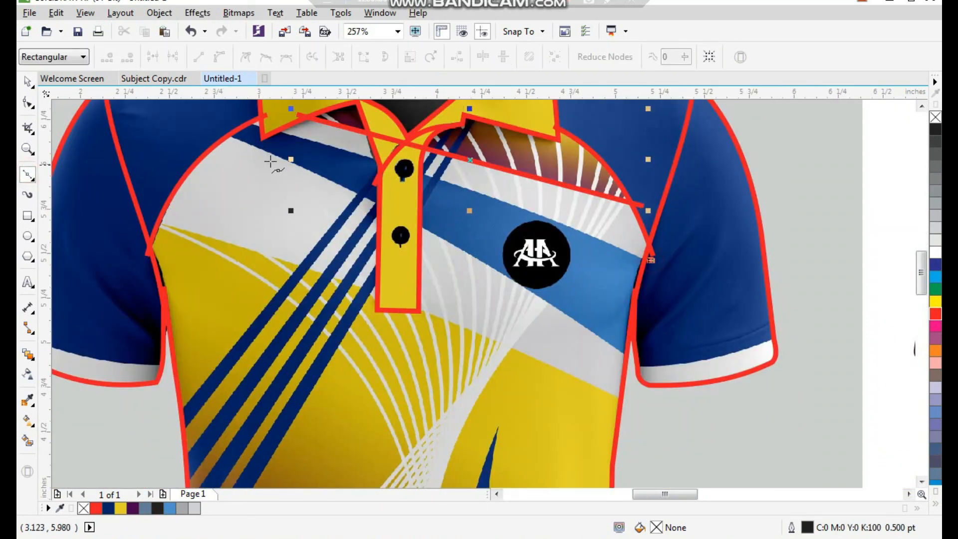
pyautogui.click(241, 123)
pyautogui.click(631, 356)
pyautogui.press('space')
# - Bend the path's two long segments to follow the upper and lower edges of the blue chest band
pyautogui.press('F10')
pyautogui.click(434, 245)
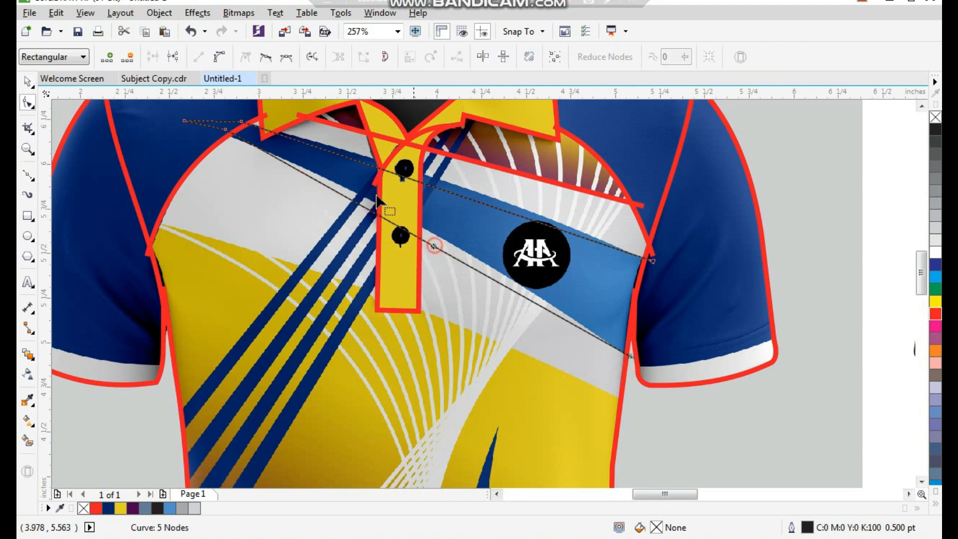
pyautogui.moveTo(450, 257); pyautogui.dragTo(451, 244)
pyautogui.click(462, 196)
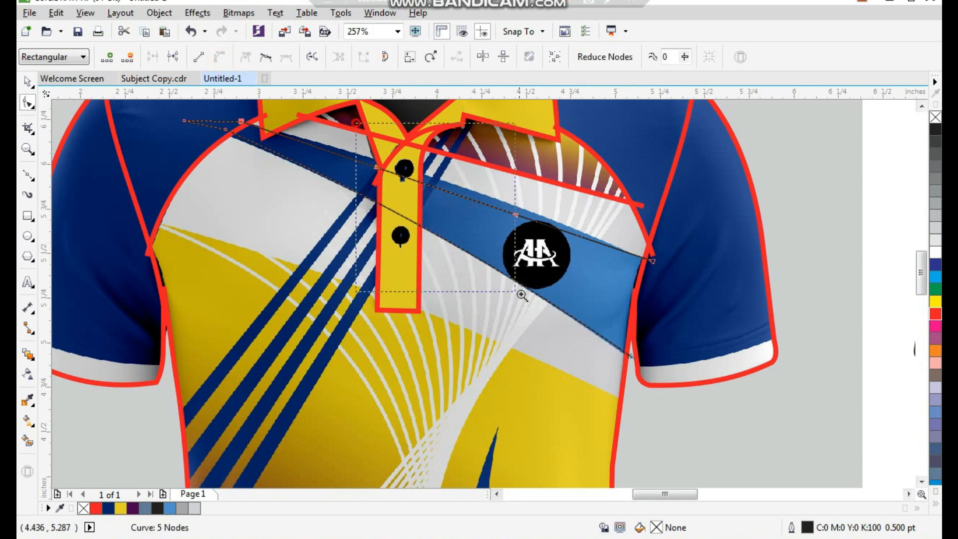
pyautogui.scroll(2, 525, 271)
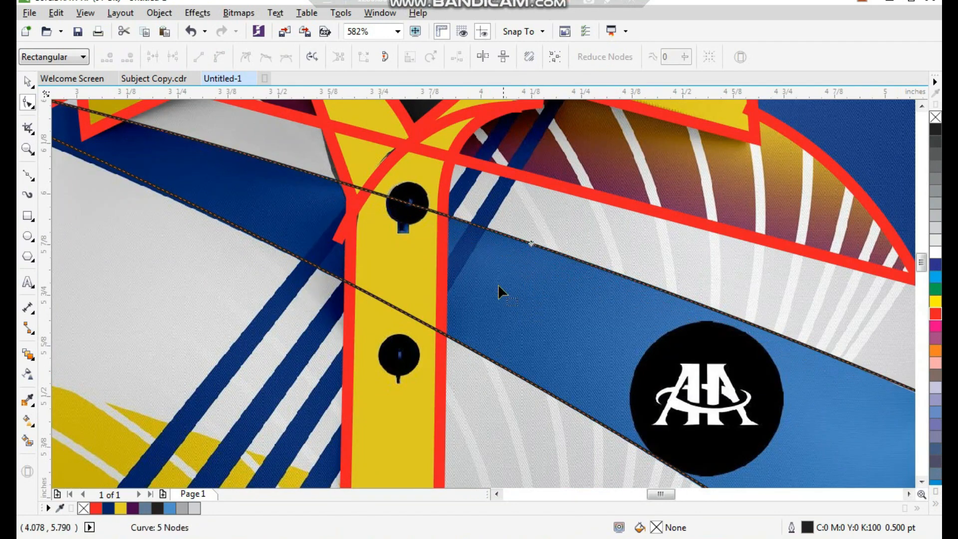
pyautogui.scroll(-3, 471, 282)
# - Give the blue band's path a 2 pt red outline
pyautogui.press('space')
pyautogui.moveTo(439, 238); pyautogui.dragTo(607, 371)
pyautogui.press('F12')
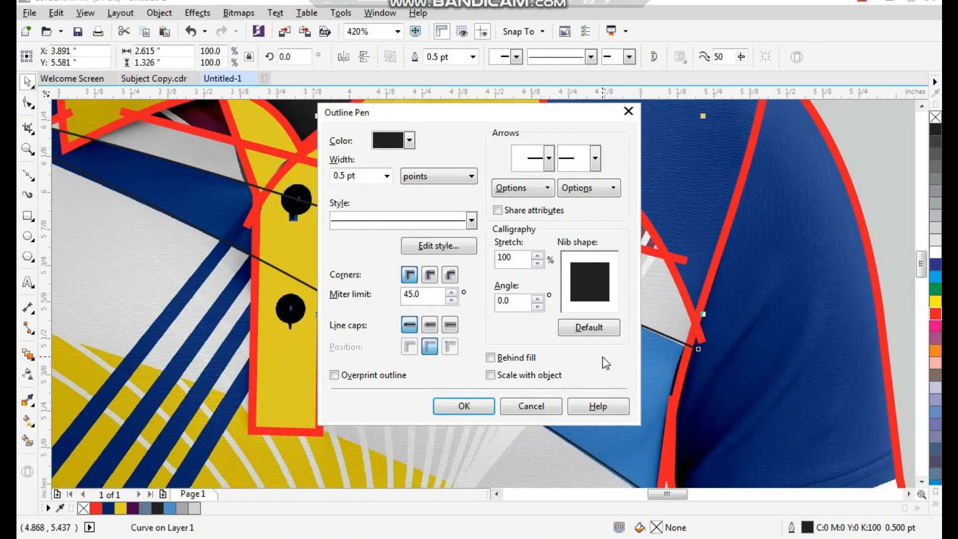
pyautogui.press('Tab')
pyautogui.write('2')
pyautogui.press('Return')
pyautogui.scroll(-4, 909, 322)
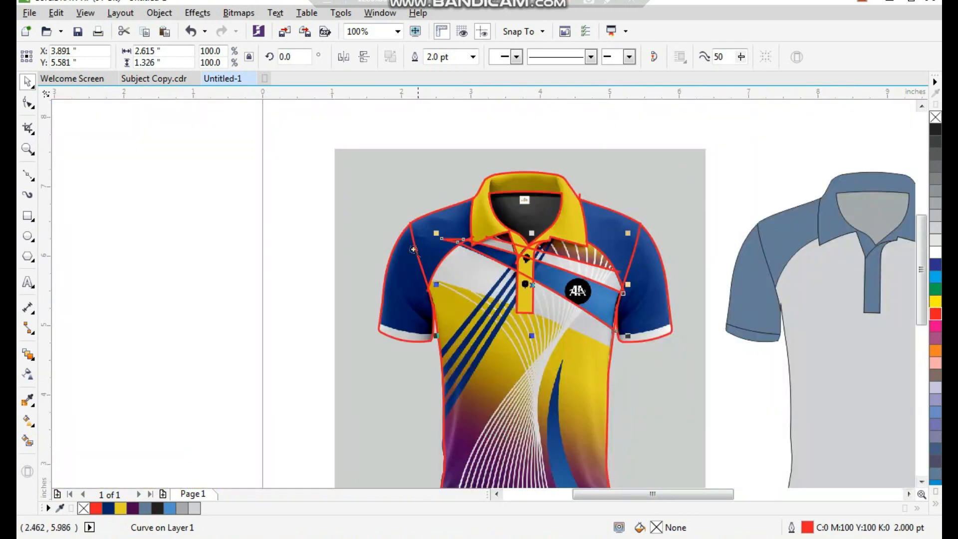
# - Draw a straight Bezier line along the top of the yellow area, from the left chest curve to the shirt's right side
pyautogui.moveTo(407, 235); pyautogui.dragTo(664, 391)
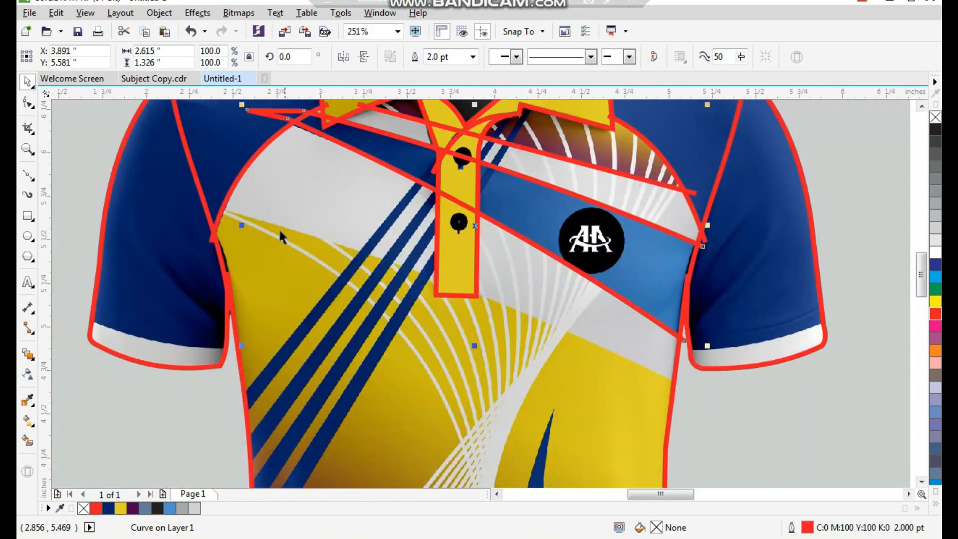
pyautogui.click(27, 174)
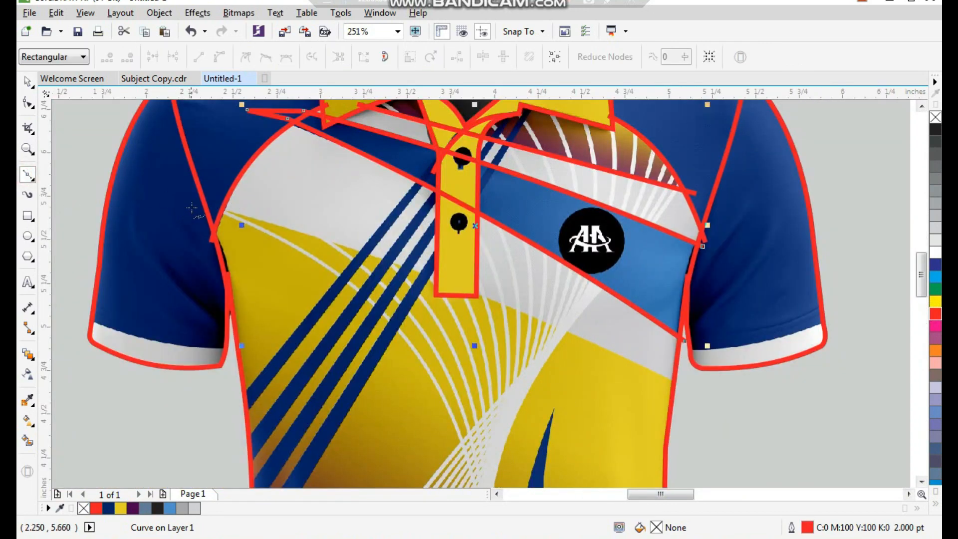
pyautogui.click(220, 205)
pyautogui.click(680, 381)
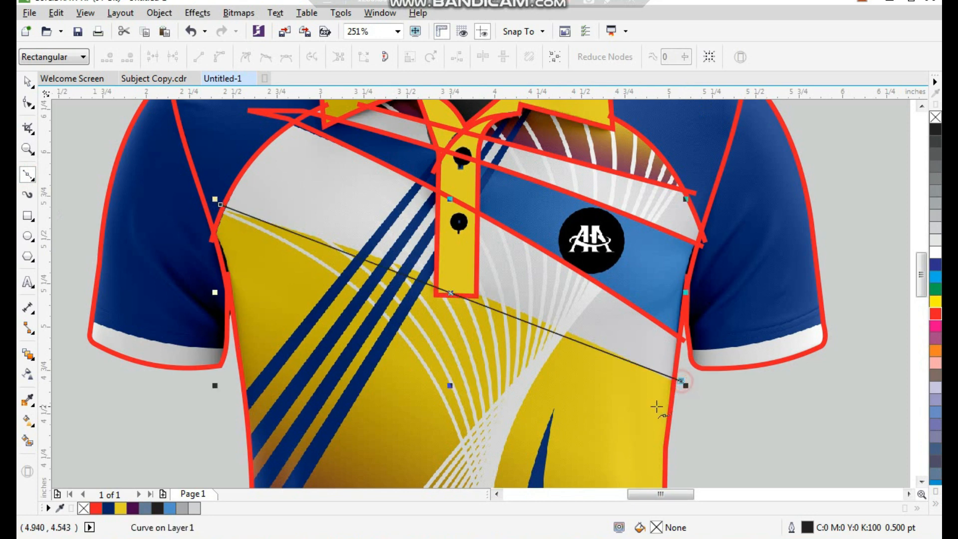
# - Convert the line to a curve, bend it along the yellow area's top edge, and give it a 2 pt red outline
pyautogui.press('F10')
pyautogui.click(507, 310)
pyautogui.click(219, 57)
pyautogui.moveTo(516, 318); pyautogui.dragTo(516, 314)
pyautogui.press('space')
pyautogui.press('F12')
pyautogui.write('2')
pyautogui.press('Return')
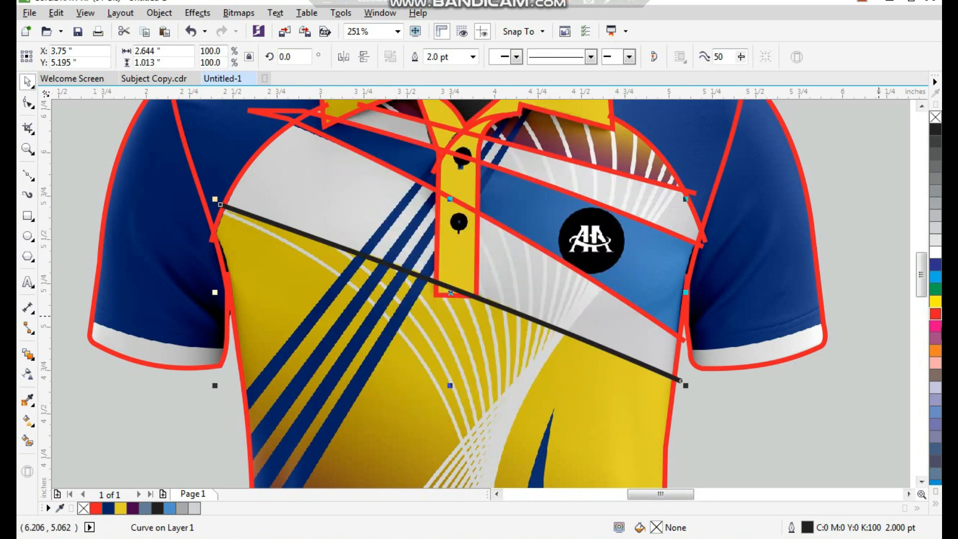
pyautogui.rightClick(937, 315)
pyautogui.scroll(-1, 456, 234)
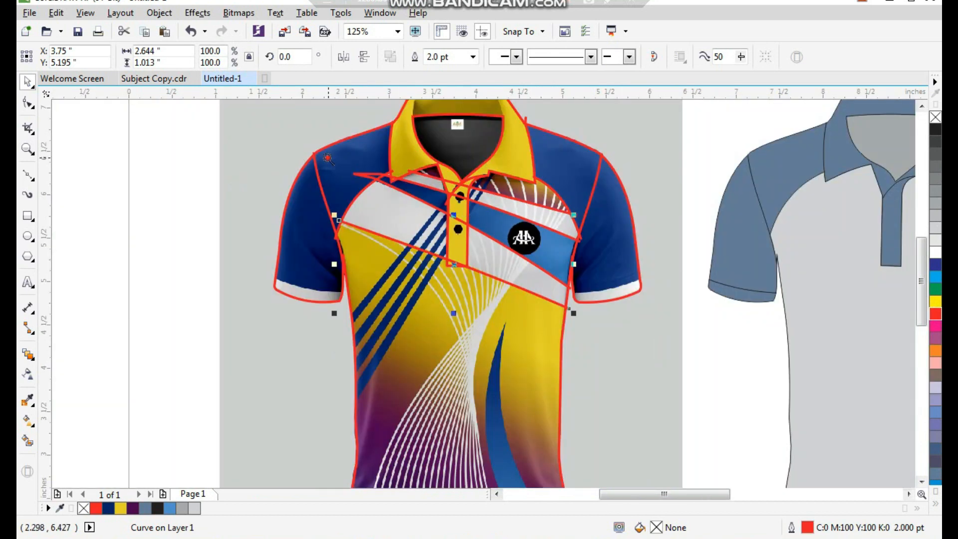
# - Draw an open Bezier path on the lower right blue swoosh, from the hem corner to the swoosh's tip and back to the hem
pyautogui.scroll(-1, 301, 257)
pyautogui.scroll(-1, 512, 387)
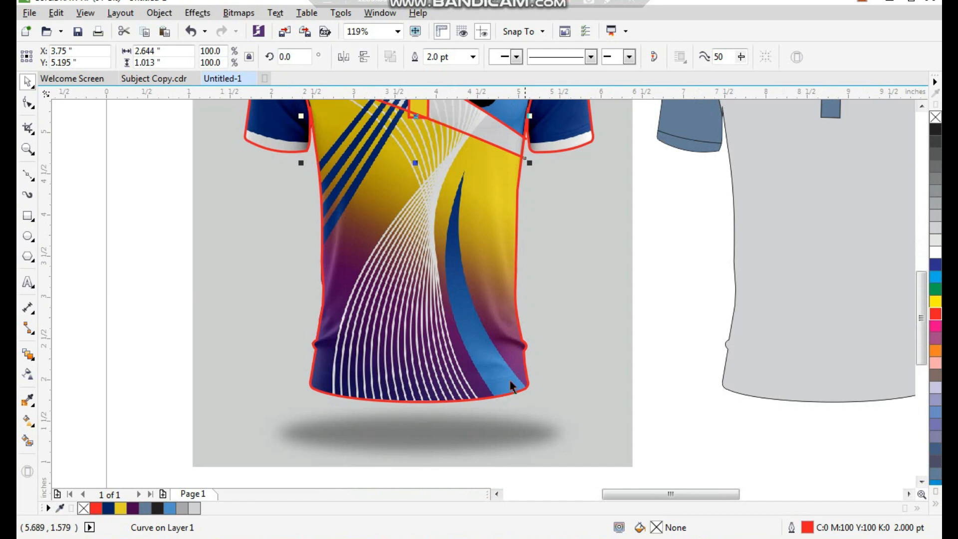
pyautogui.scroll(2, 551, 276)
pyautogui.click(27, 174)
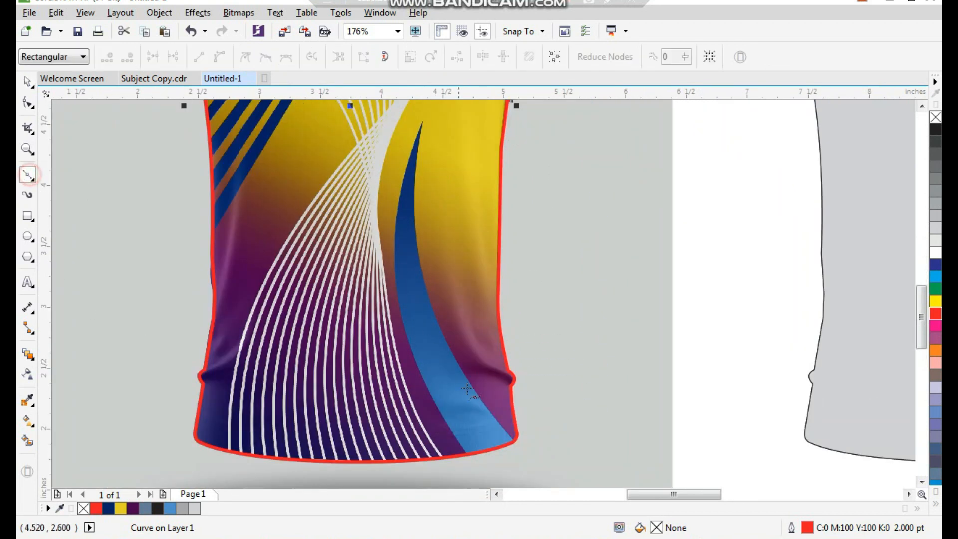
pyautogui.click(518, 442)
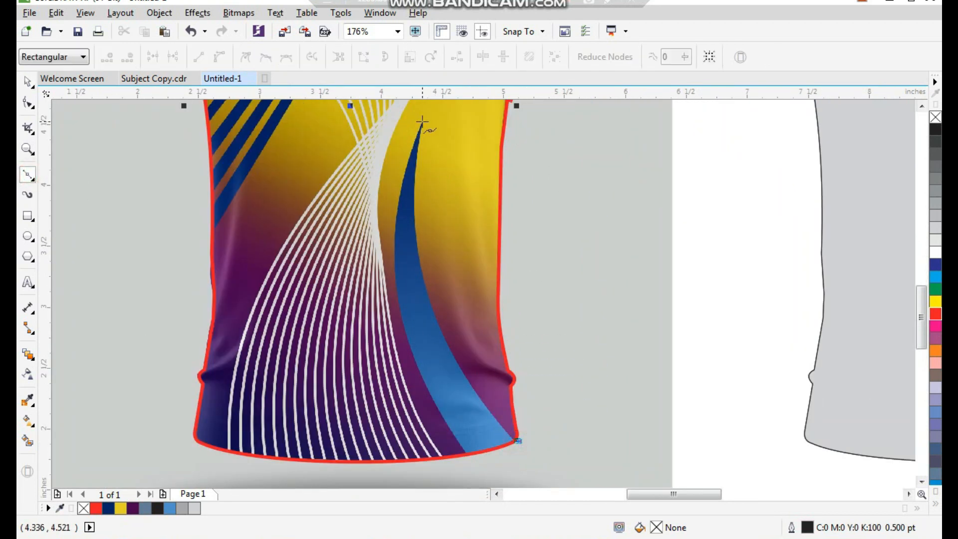
pyautogui.click(422, 122)
pyautogui.click(467, 457)
pyautogui.press('space')
# - Convert the swoosh path's two segments to curves and bend them to follow the swoosh's left and right edges
pyautogui.press('F2')
pyautogui.moveTo(444, 385); pyautogui.dragTo(566, 472)
pyautogui.press('F10')
pyautogui.press('F3')
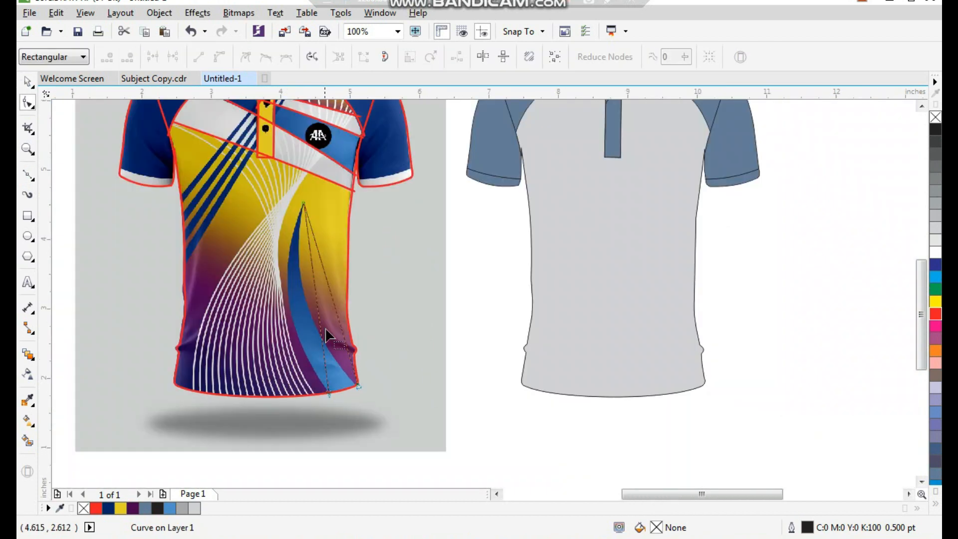
pyautogui.moveTo(252, 172); pyautogui.dragTo(430, 407)
pyautogui.moveTo(538, 125); pyautogui.dragTo(362, 485)
pyautogui.click(216, 49)
pyautogui.moveTo(377, 122); pyautogui.dragTo(572, 484)
pyautogui.click(221, 58)
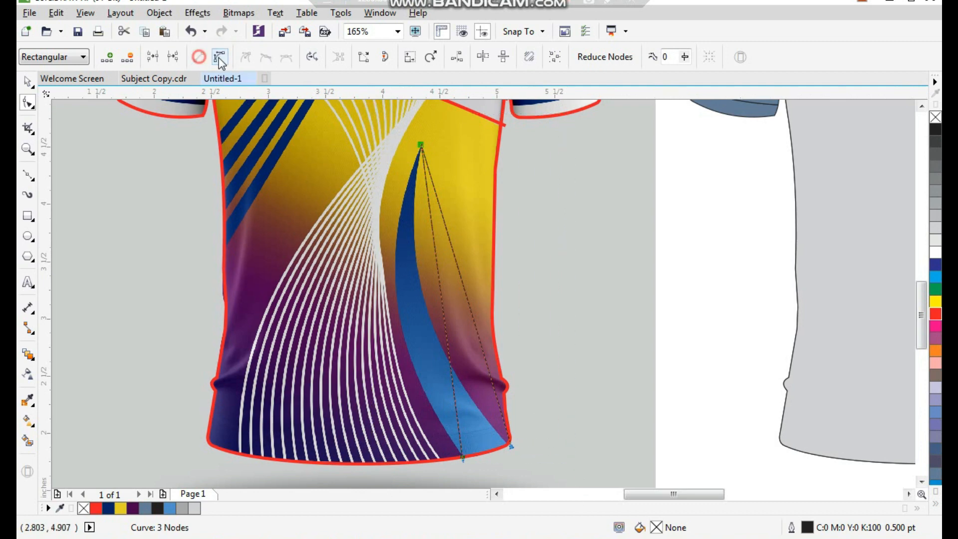
pyautogui.scroll(3, 492, 413)
pyautogui.moveTo(509, 236); pyautogui.dragTo(402, 226)
pyautogui.press('F3')
pyautogui.press('F2')
pyautogui.moveTo(386, 163); pyautogui.dragTo(571, 415)
pyautogui.moveTo(526, 284); pyautogui.dragTo(453, 304)
pyautogui.press('F3')
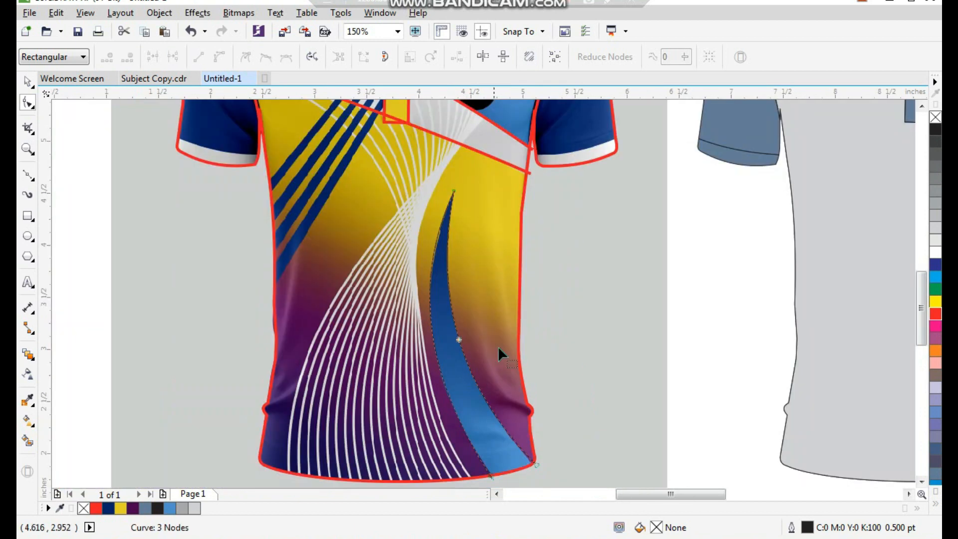
# - Smart-fill the eight chest panels between the traced band lines on both sides of the placket
pyautogui.press('space')
pyautogui.press('F3')
pyautogui.scroll(2, 374, 185)
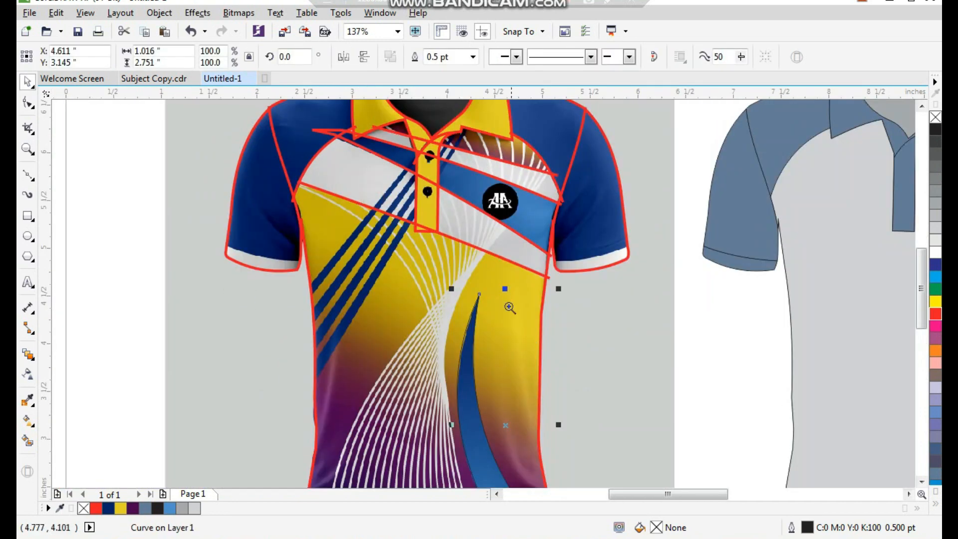
pyautogui.scroll(1, 280, 396)
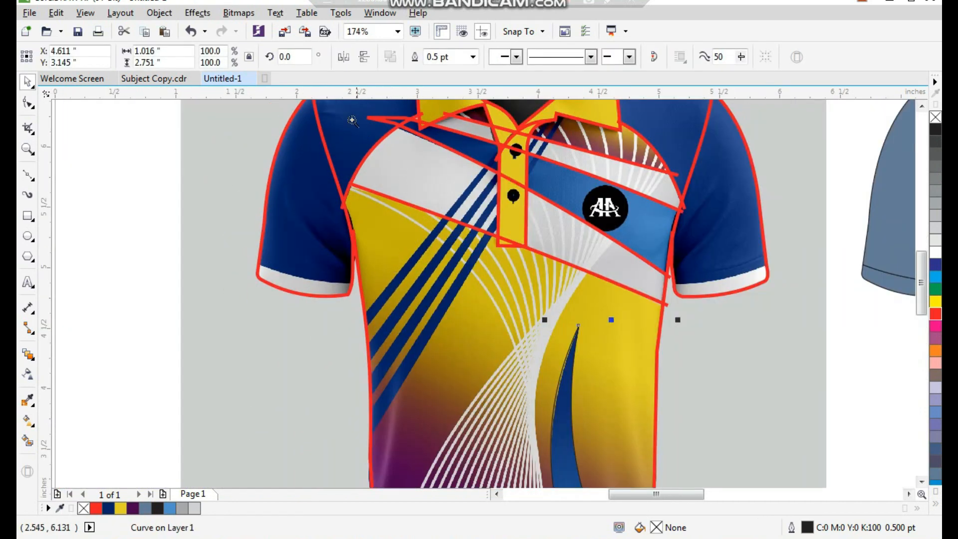
pyautogui.scroll(-2, 746, 457)
pyautogui.scroll(2, 516, 247)
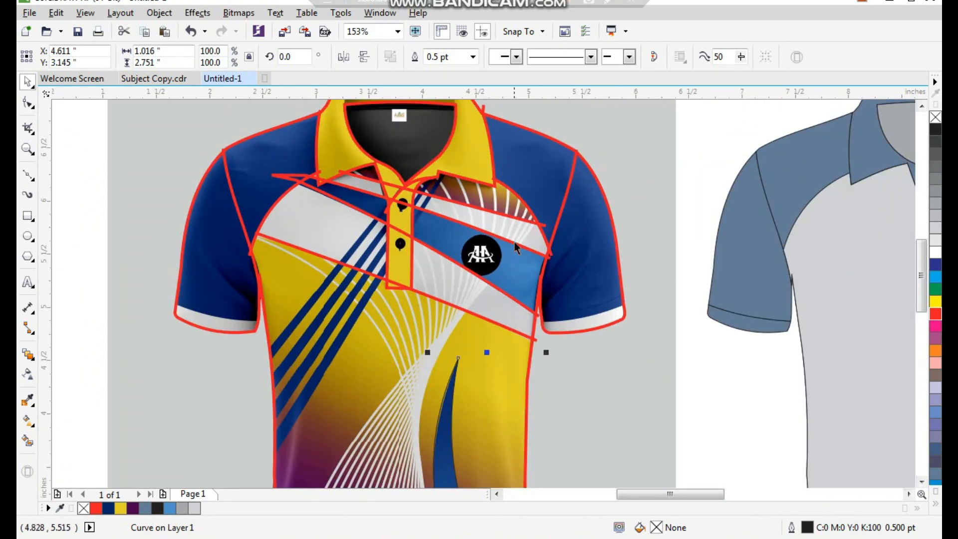
pyautogui.click(28, 441)
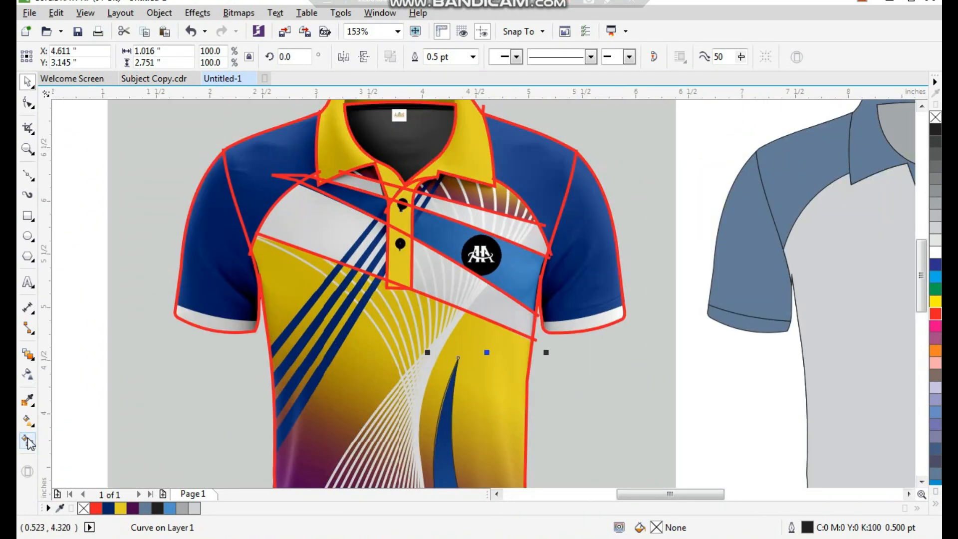
pyautogui.click(471, 192)
pyautogui.scroll(3, 427, 199)
pyautogui.click(345, 175)
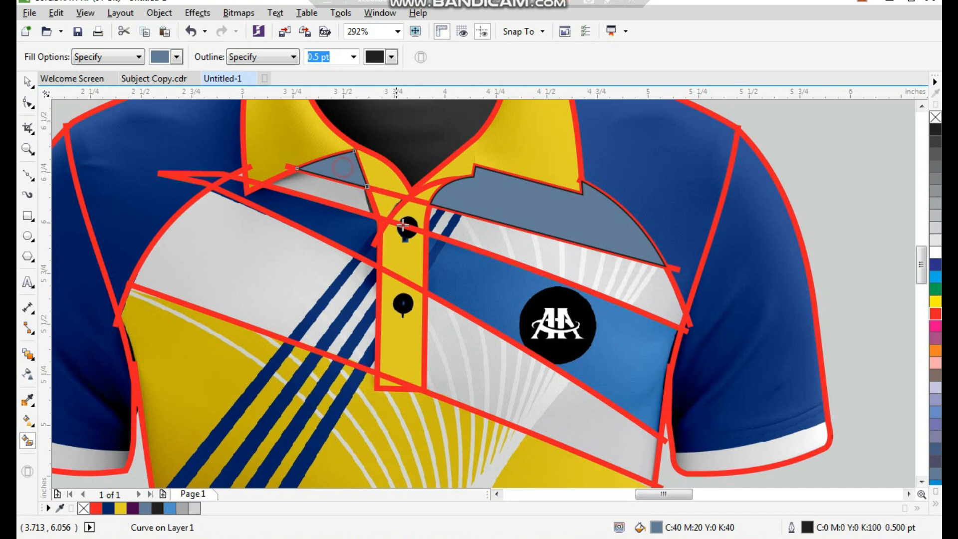
pyautogui.click(521, 248)
pyautogui.click(374, 218)
pyautogui.click(354, 234)
pyautogui.click(459, 268)
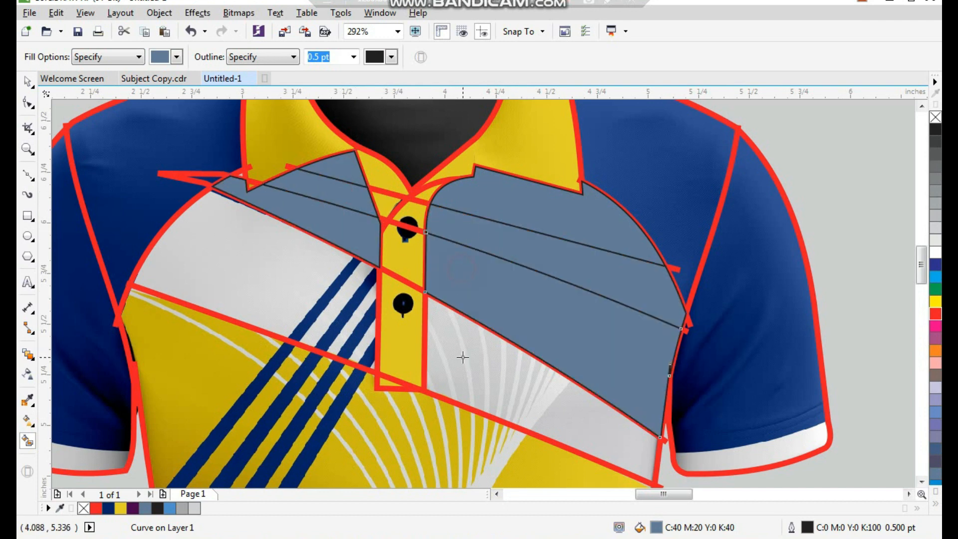
pyautogui.click(462, 357)
pyautogui.click(335, 311)
pyautogui.press('space')
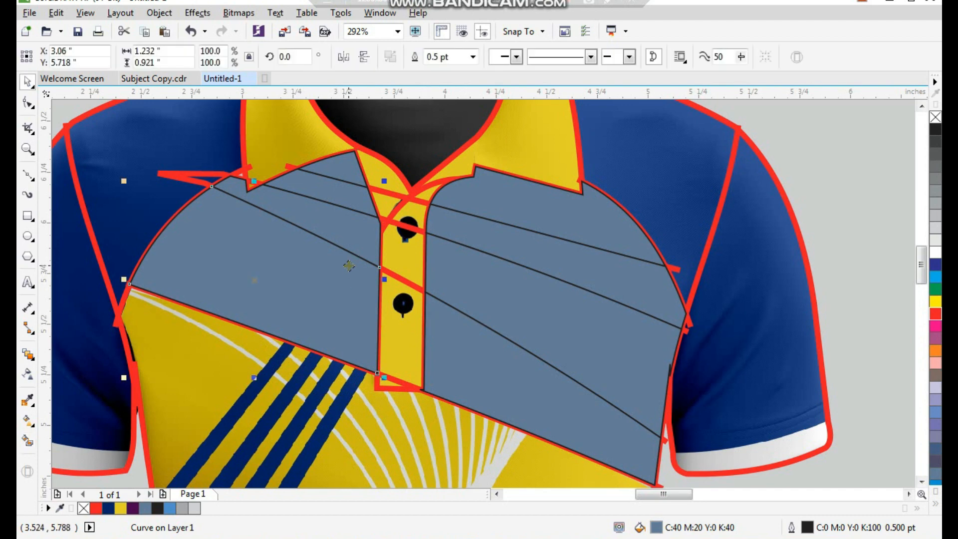
# - Select all eight filled chest panels and nudge them 5 inches right onto the separated shirt
pyautogui.scroll(-1, 346, 264)
pyautogui.scroll(1, 342, 242)
pyautogui.keyDown('shift'); pyautogui.click(506, 298); pyautogui.keyUp('shift')
pyautogui.keyDown('shift'); pyautogui.click(501, 235); pyautogui.keyUp('shift')
pyautogui.keyDown('shift'); pyautogui.click(417, 211); pyautogui.keyUp('shift')
pyautogui.keyDown('shift'); pyautogui.click(413, 182); pyautogui.keyUp('shift')
pyautogui.keyDown('shift'); pyautogui.click(500, 205); pyautogui.keyUp('shift')
pyautogui.keyDown('shift'); pyautogui.click(515, 181); pyautogui.keyUp('shift')
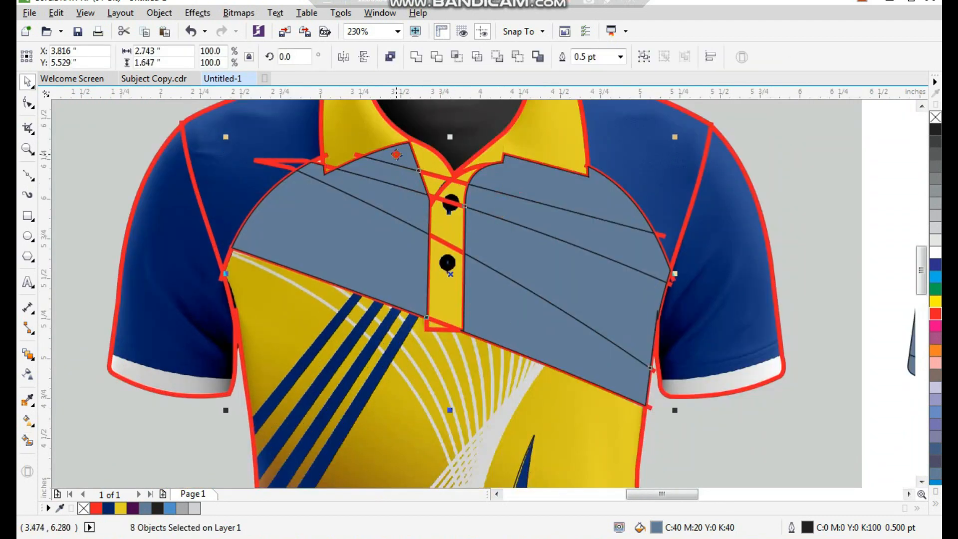
pyautogui.keyDown('shift'); pyautogui.click(395, 152); pyautogui.keyUp('shift')
pyautogui.scroll(-2, 272, 223)
pyautogui.press('F2')
pyautogui.moveTo(254, 163); pyautogui.dragTo(857, 456)
pyautogui.press('Right')
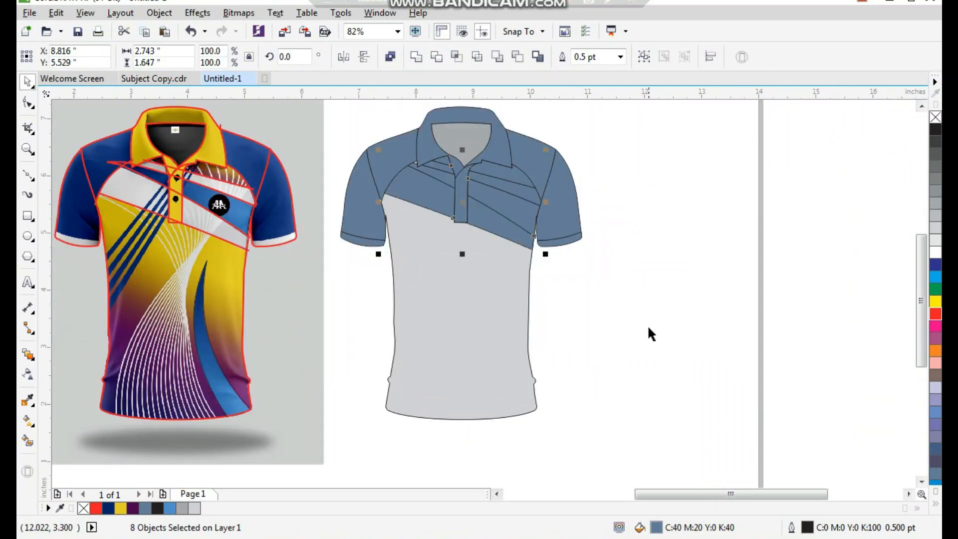
# - Fill the lowest chest panels and the narrow panels above the blue band white on both sides of the separated shirt's placket
pyautogui.click(649, 328)
pyautogui.press('F2')
pyautogui.moveTo(631, 133); pyautogui.dragTo(262, 312)
pyautogui.moveTo(594, 295); pyautogui.dragTo(608, 303)
pyautogui.hotkey('ctrl', 'z')
pyautogui.keyDown('shift'); pyautogui.click(473, 242); pyautogui.keyUp('shift')
pyautogui.scroll(-2, 604, 267)
pyautogui.press('F2')
pyautogui.moveTo(663, 199); pyautogui.dragTo(477, 307)
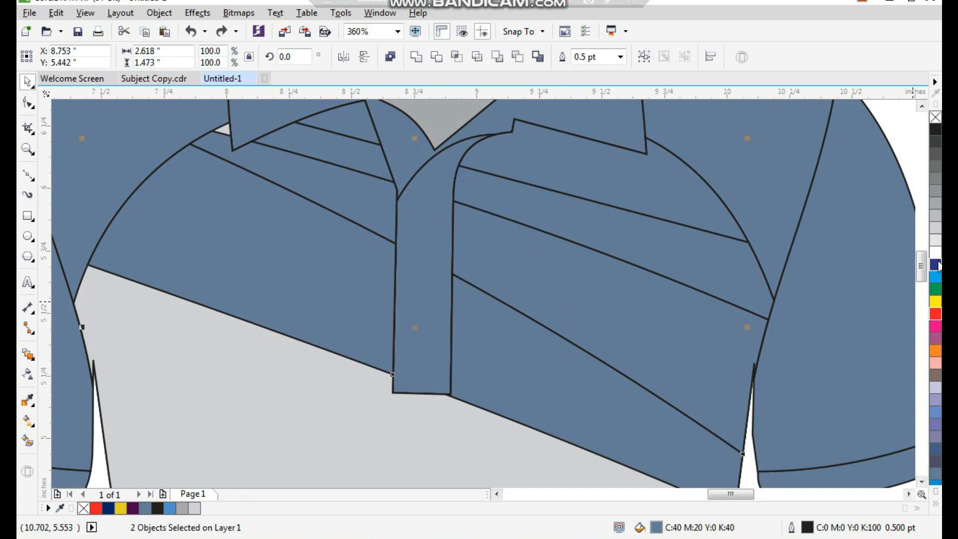
pyautogui.click(936, 252)
pyautogui.click(567, 218)
pyautogui.hotkey('ctrl', 'r')
pyautogui.click(370, 155)
pyautogui.hotkey('ctrl', 'r')
pyautogui.scroll(-2, 441, 235)
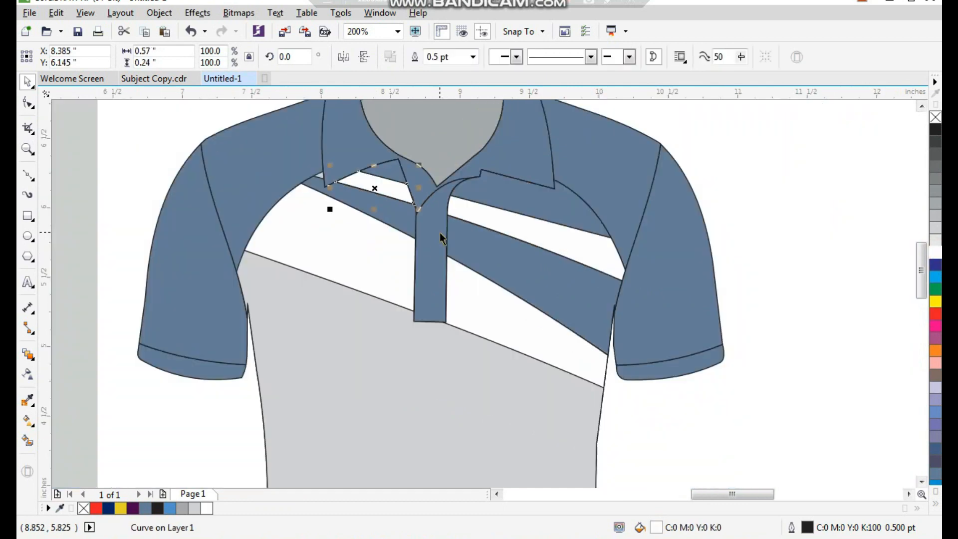
# - Delete the red traced line along the top of the yellow area on the shirt photo
pyautogui.click(617, 221)
pyautogui.scroll(-1, 617, 221)
pyautogui.press('F2')
pyautogui.moveTo(604, 153); pyautogui.dragTo(249, 384)
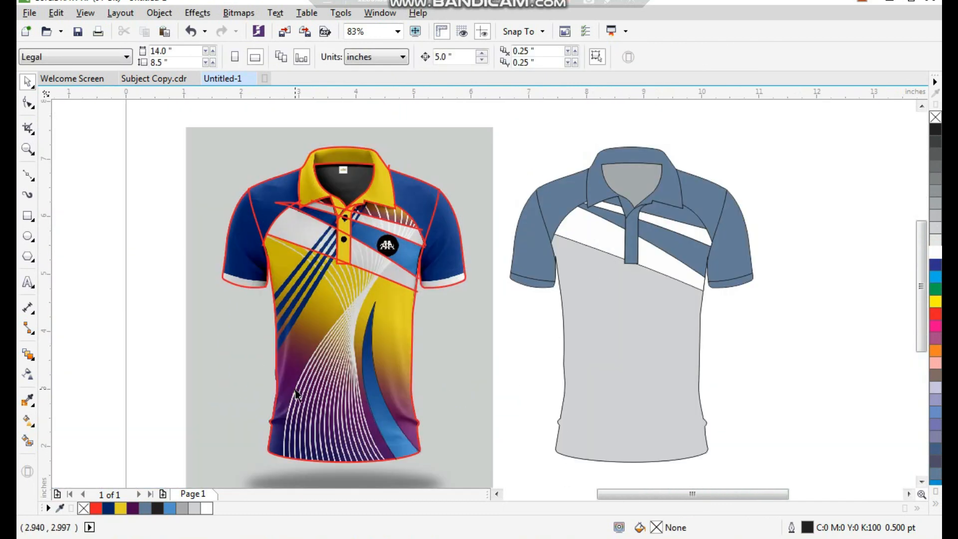
pyautogui.click(358, 265)
pyautogui.moveTo(235, 166); pyautogui.dragTo(579, 484)
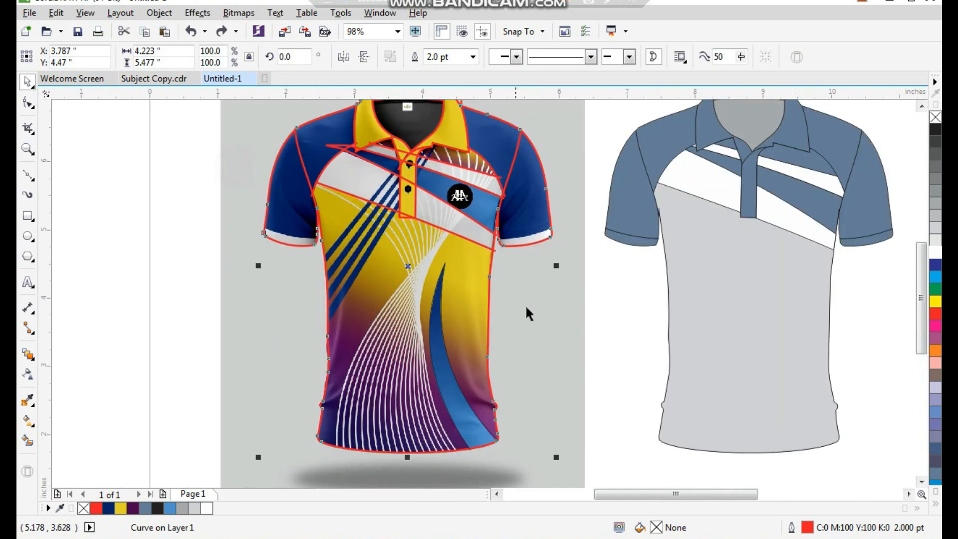
pyautogui.click(556, 303)
pyautogui.click(459, 231)
pyautogui.press('F2')
pyautogui.moveTo(522, 167); pyautogui.dragTo(220, 309)
pyautogui.press('Delete')
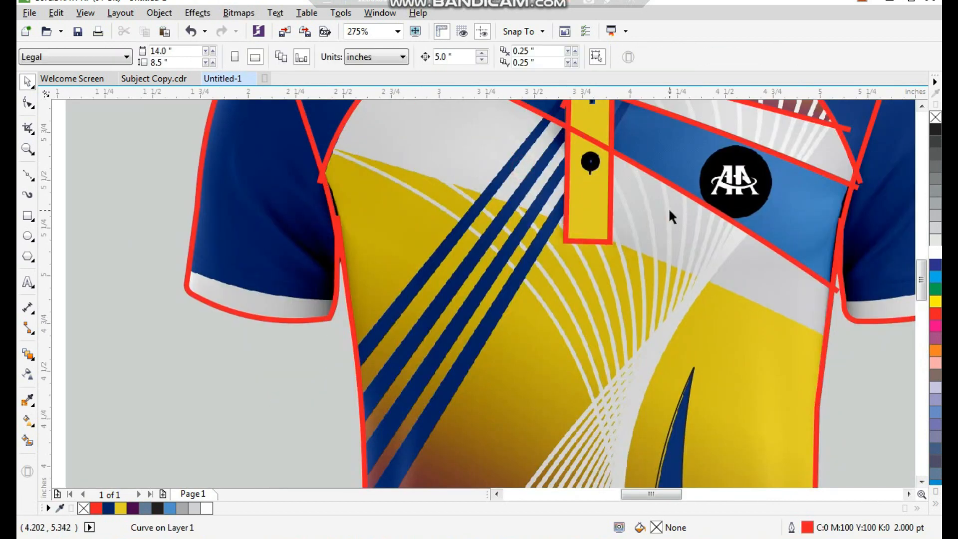
# - Delete the remaining red chest line and the blue band's red path from the shirt photo
pyautogui.scroll(-1, 460, 257)
pyautogui.press('F2')
pyautogui.moveTo(384, 300); pyautogui.dragTo(760, 146)
pyautogui.click(538, 215)
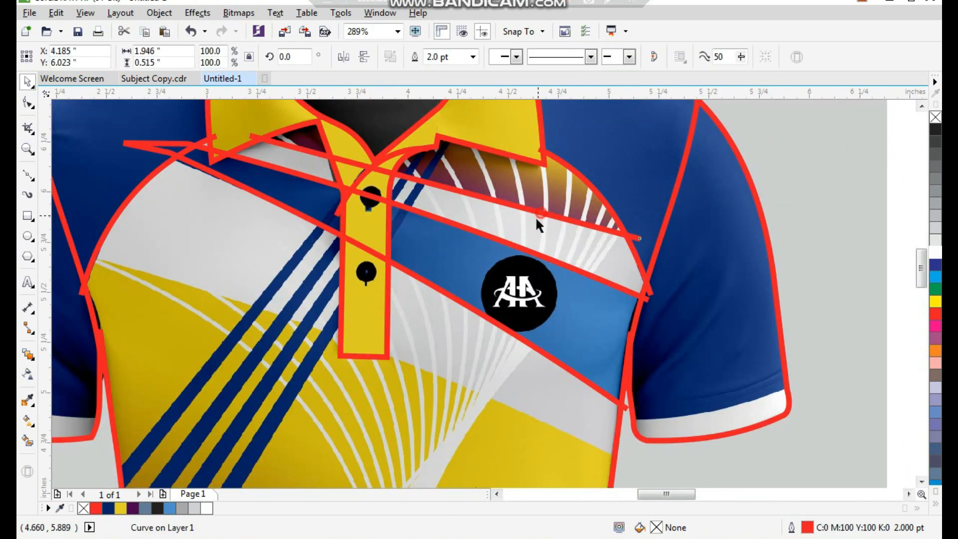
pyautogui.press('Delete')
pyautogui.click(522, 250)
pyautogui.press('Delete')
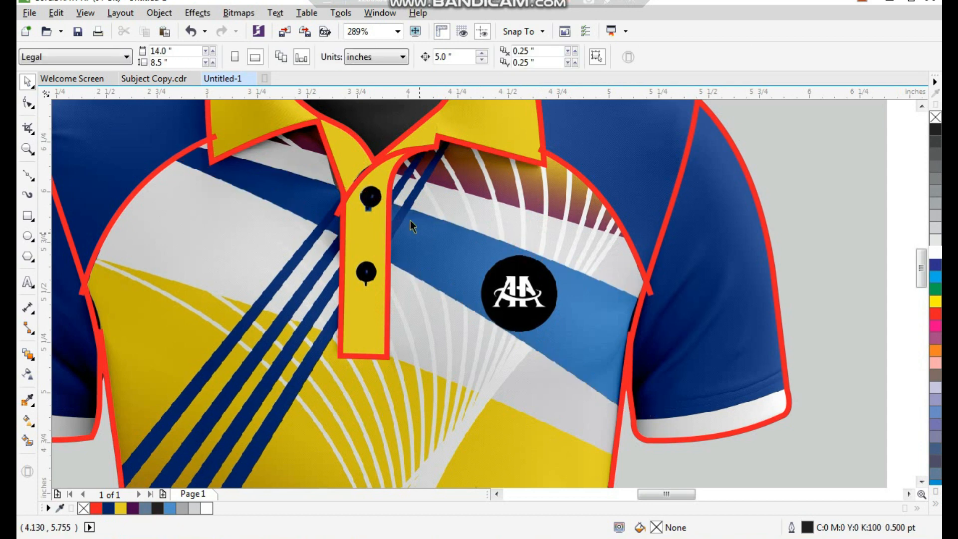
# - Draw a straight Bezier line along the upper edge of the first dark blue diagonal stripe and outline it in red
pyautogui.scroll(-1, 377, 186)
pyautogui.moveTo(219, 141); pyautogui.dragTo(605, 516)
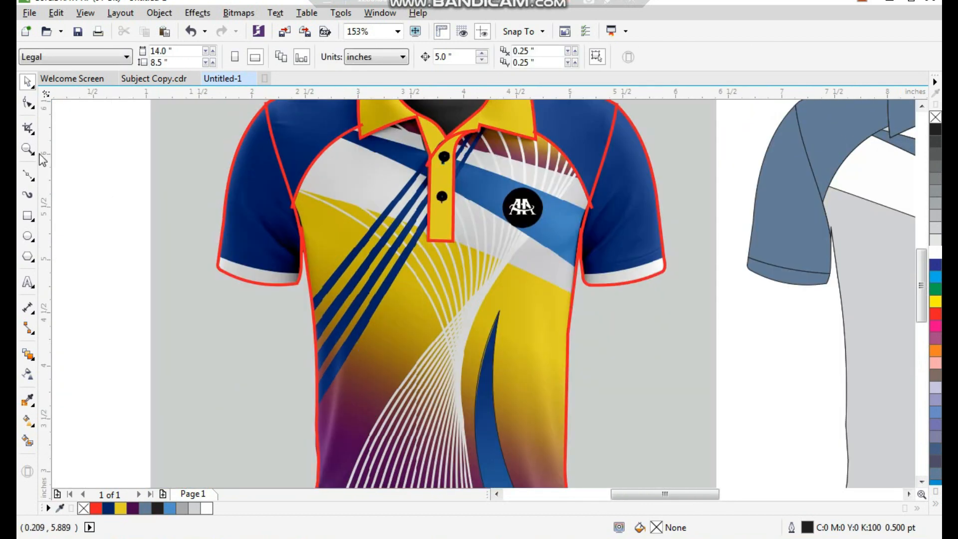
pyautogui.click(27, 174)
pyautogui.moveTo(225, 410); pyautogui.dragTo(650, 61)
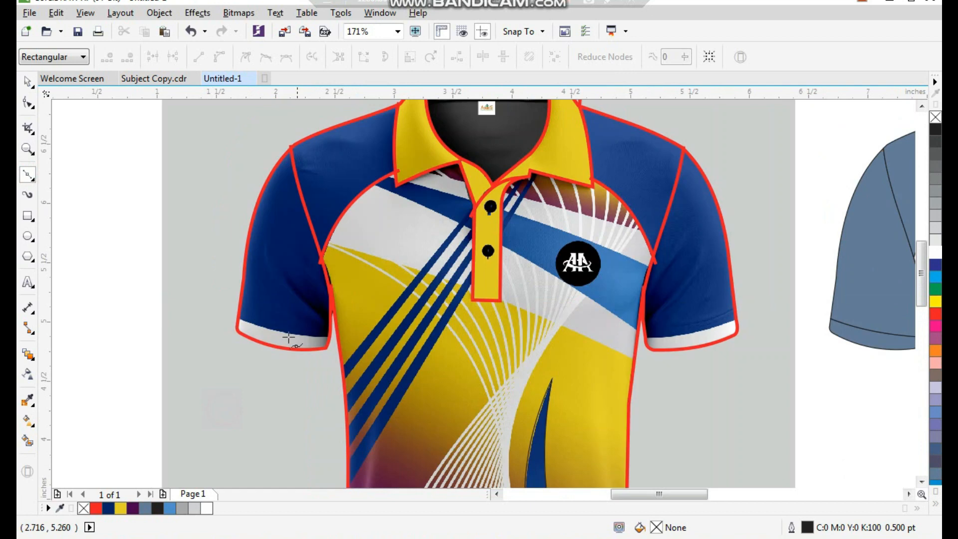
pyautogui.click(336, 373)
pyautogui.click(480, 192)
pyautogui.press('F2')
pyautogui.moveTo(417, 180); pyautogui.dragTo(500, 303)
pyautogui.press('space')
pyautogui.press('F10')
pyautogui.moveTo(549, 136); pyautogui.dragTo(567, 129)
pyautogui.press('space')
pyautogui.rightClick(935, 313)
# - Duplicate the red line onto the first stripe's lower edge and adjust its upper end to match the stripe's angle
pyautogui.scroll(-3, 478, 273)
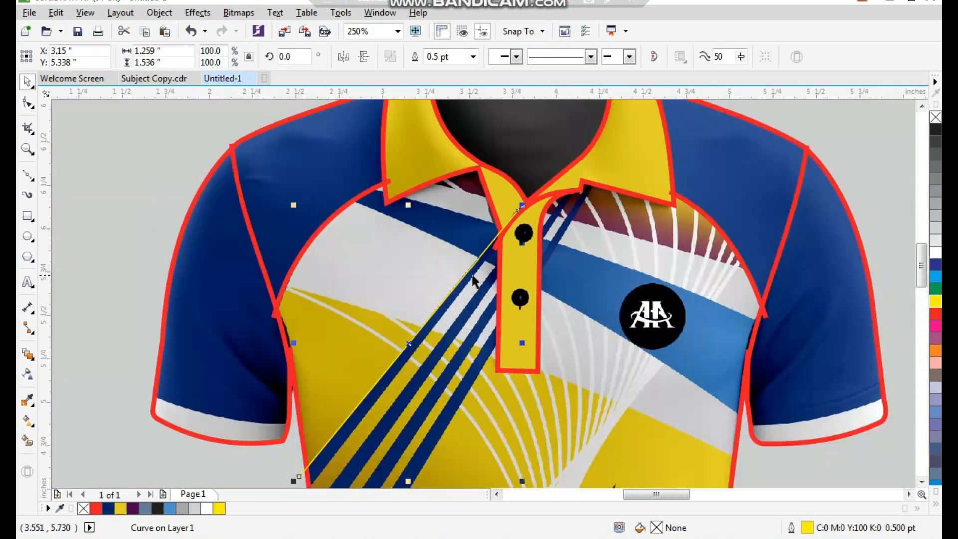
pyautogui.scroll(2, 492, 469)
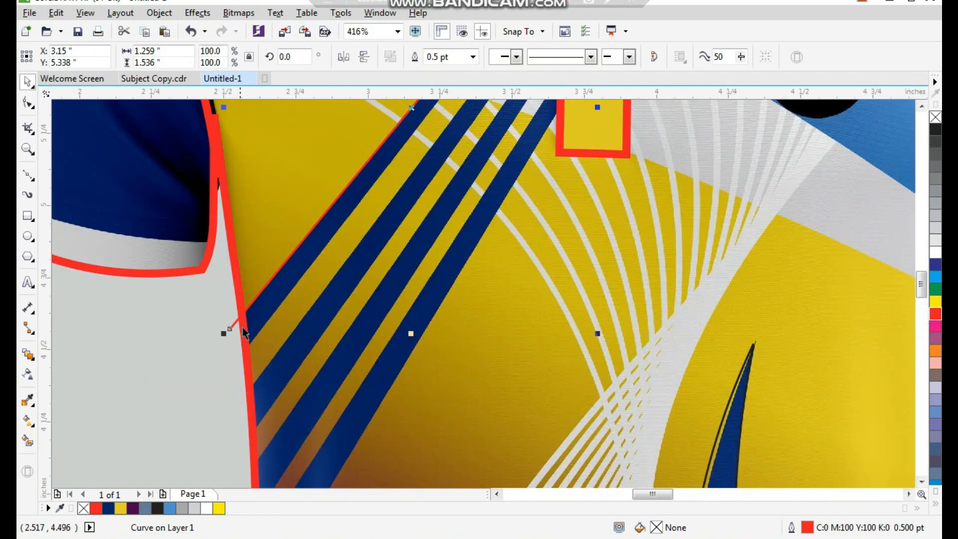
pyautogui.moveTo(249, 299); pyautogui.dragTo(256, 332)
pyautogui.scroll(-2, 355, 322)
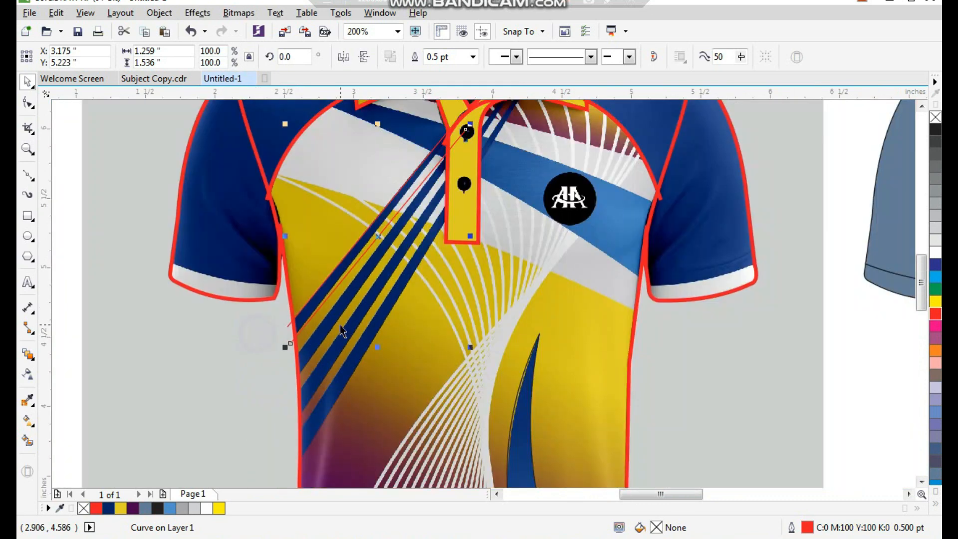
pyautogui.scroll(2, 343, 288)
pyautogui.press('F10')
pyautogui.moveTo(486, 201); pyautogui.dragTo(480, 191)
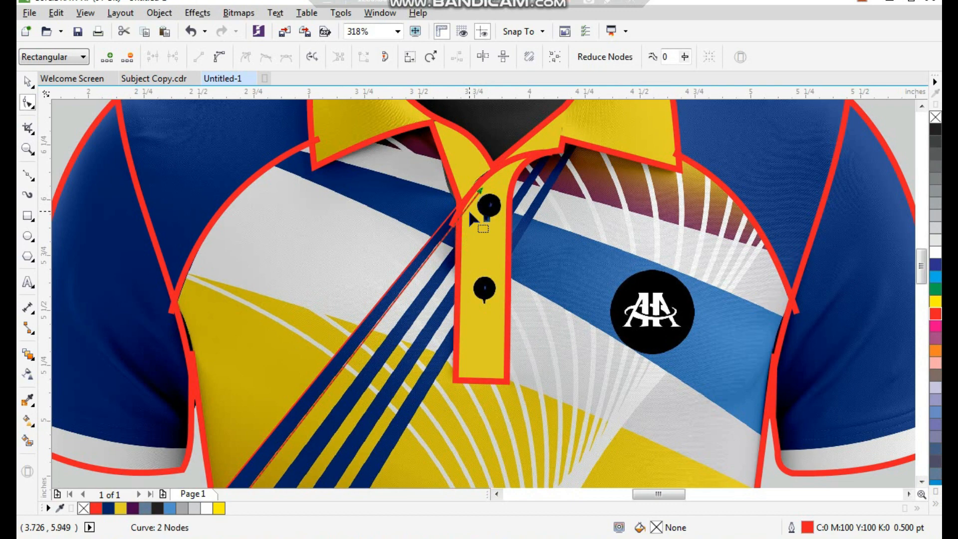
# - Duplicate the first stripe's lower red line onto the upper edge of the second dark blue diagonal stripe
pyautogui.press('space')
pyautogui.scroll(-2, 388, 230)
pyautogui.press('F2')
pyautogui.moveTo(295, 333); pyautogui.dragTo(392, 409)
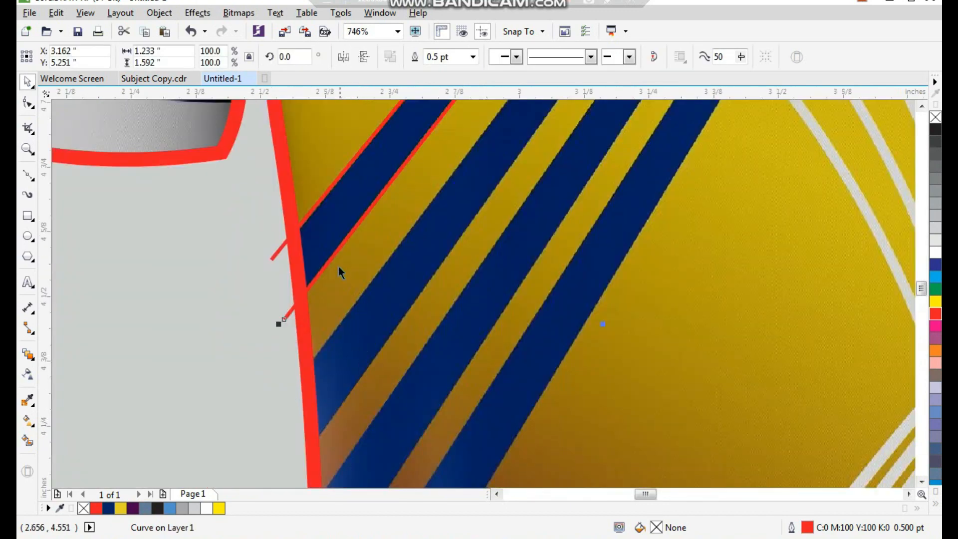
pyautogui.moveTo(336, 256); pyautogui.dragTo(340, 328)
pyautogui.rightClick(339, 328)
pyautogui.scroll(-2, 339, 370)
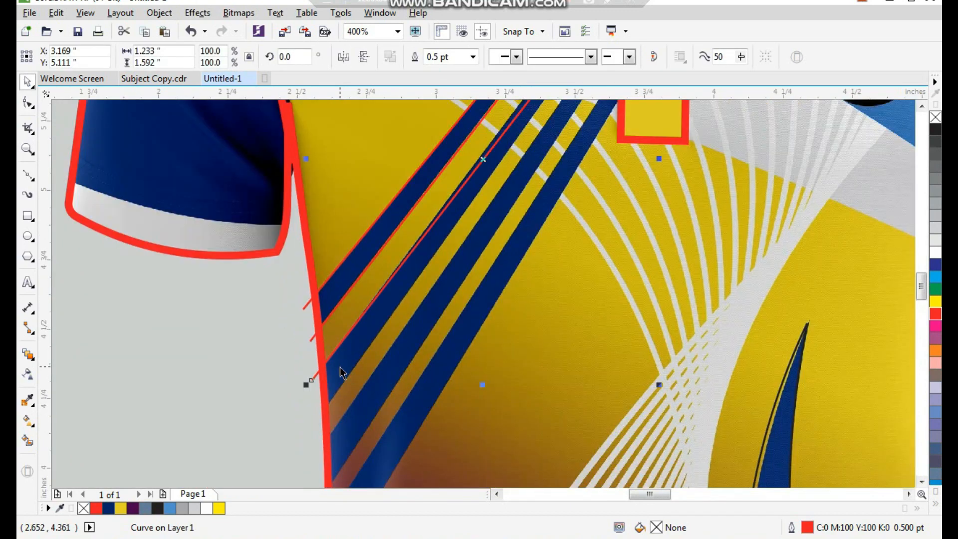
pyautogui.press('F2')
pyautogui.moveTo(570, 210); pyautogui.dragTo(570, 212)
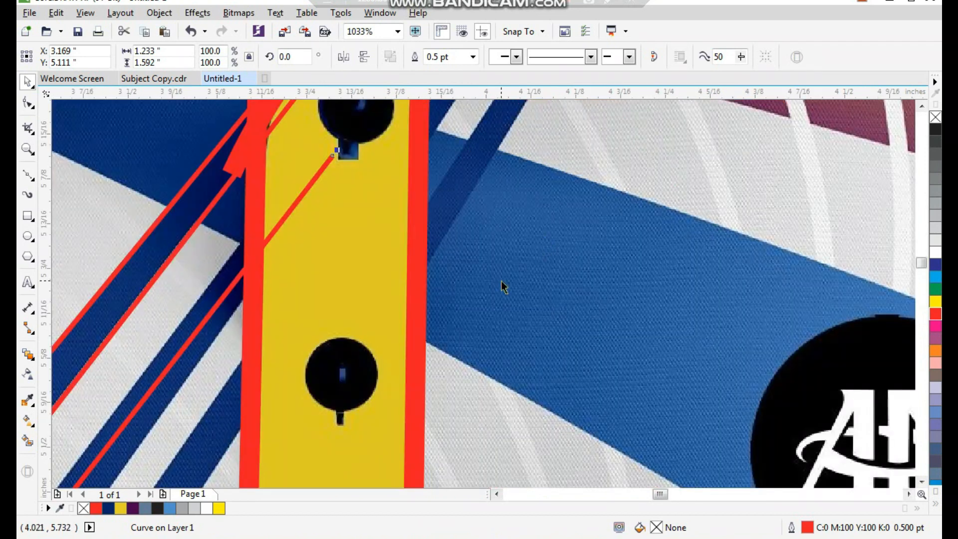
pyautogui.scroll(-2, 457, 258)
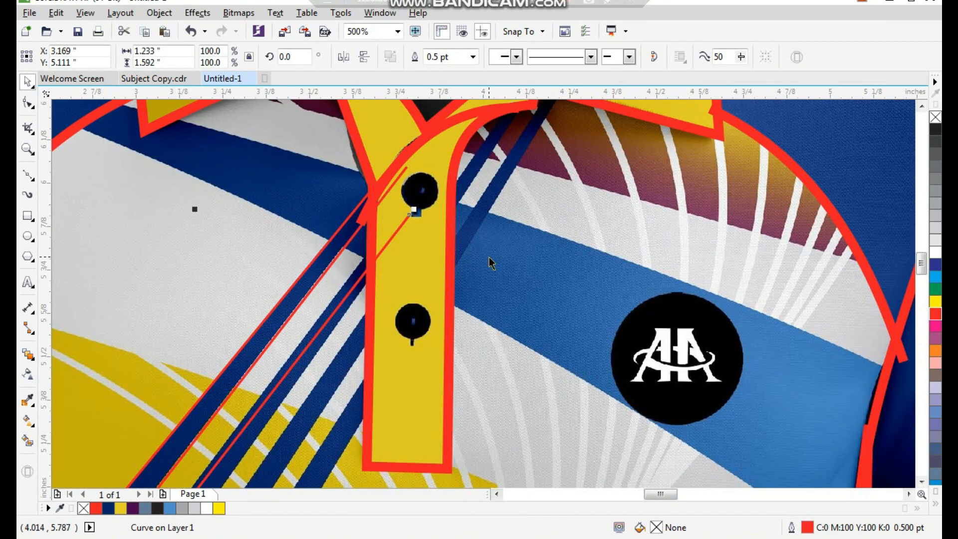
pyautogui.press('F6')
pyautogui.press('space')
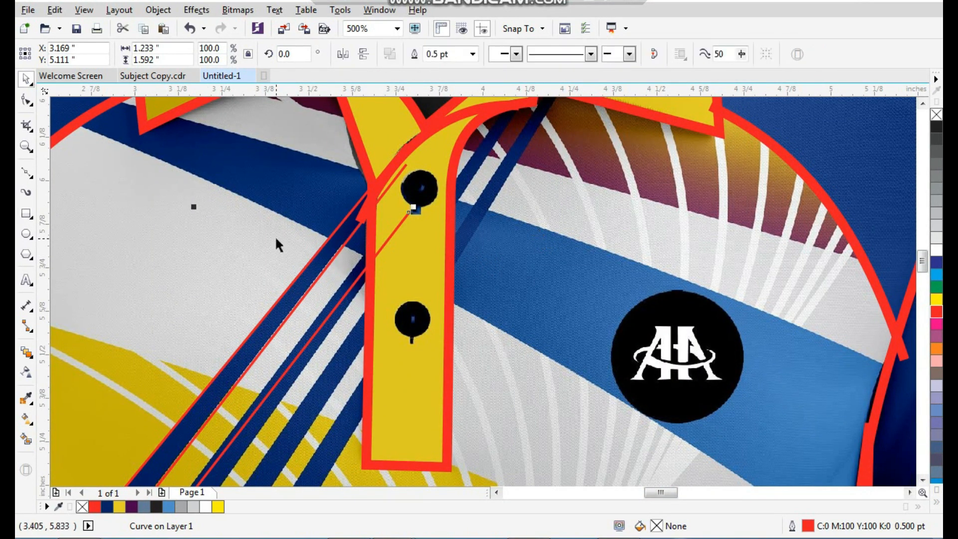
# - Adjust the upper end of the red line on the second dark blue stripe's upper edge to match the stripe's angle
pyautogui.press('F10')
pyautogui.moveTo(408, 214); pyautogui.dragTo(406, 197)
pyautogui.scroll(-2, 407, 197)
pyautogui.scroll(2, 306, 347)
pyautogui.press('space')
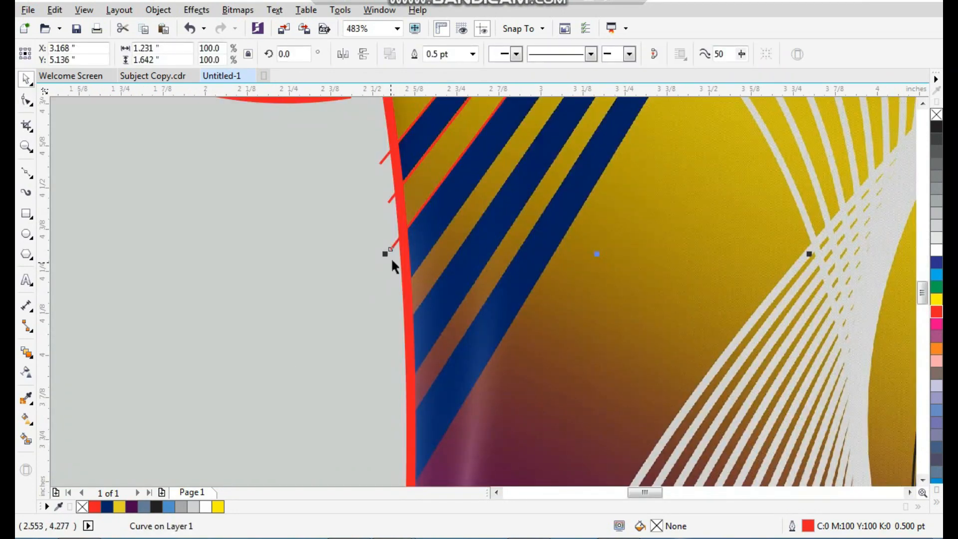
# - Duplicate the red line onto the second diagonal stripe's lower edge and adjust its upper end to follow the edge
pyautogui.moveTo(398, 243); pyautogui.dragTo(402, 291)
pyautogui.rightClick(401, 291)
pyautogui.scroll(-2, 402, 328)
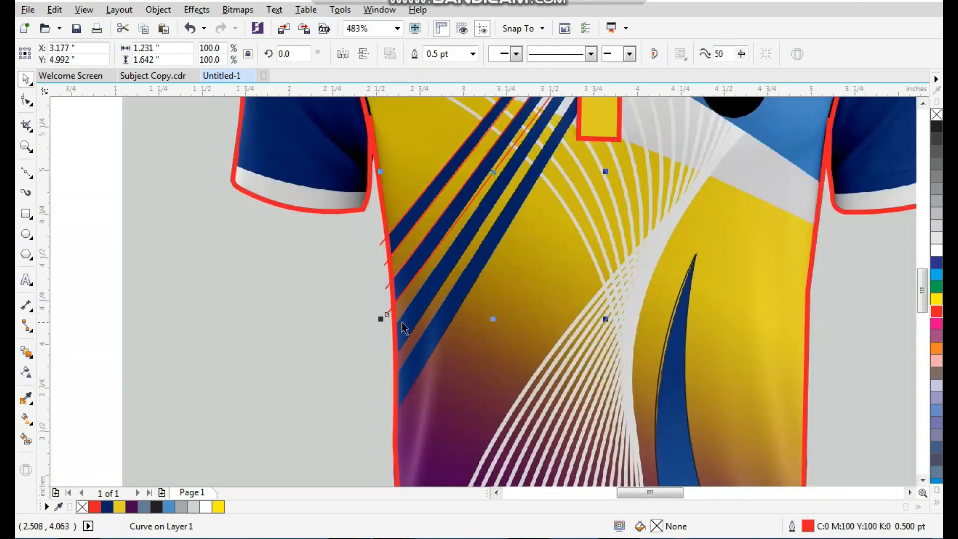
pyautogui.scroll(2, 466, 174)
pyautogui.press('space')
pyautogui.click(443, 170)
pyautogui.moveTo(443, 170); pyautogui.dragTo(443, 144)
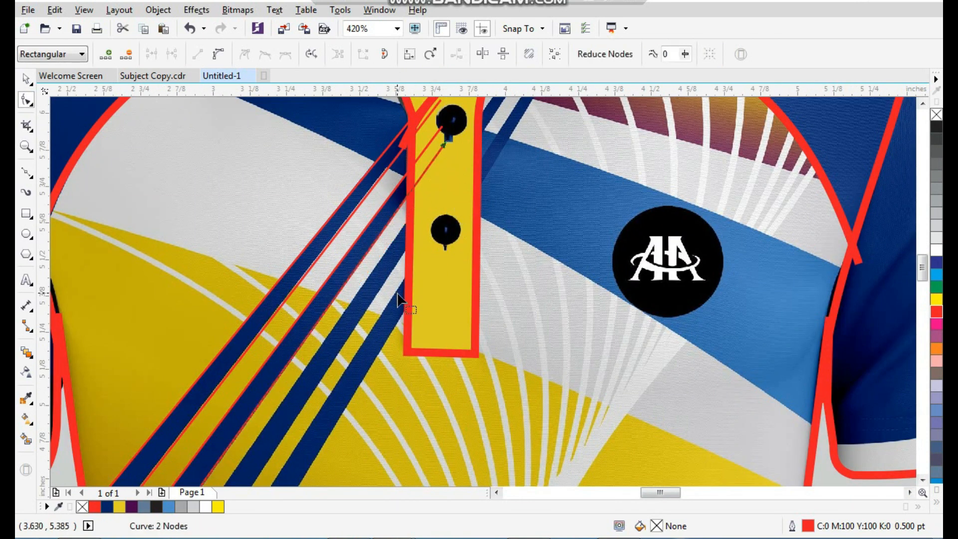
# - Duplicate the red line onto the third diagonal stripe's upper edge and extend its upper end across the placket to the collar
pyautogui.scroll(-2, 400, 299)
pyautogui.scroll(2, 375, 343)
pyautogui.press('space')
pyautogui.click(426, 285)
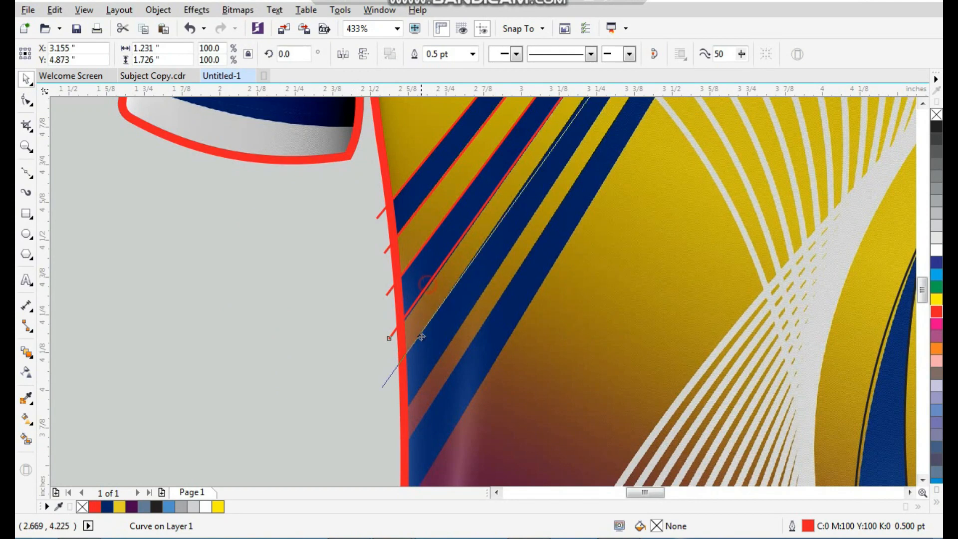
pyautogui.scroll(-3, 496, 211)
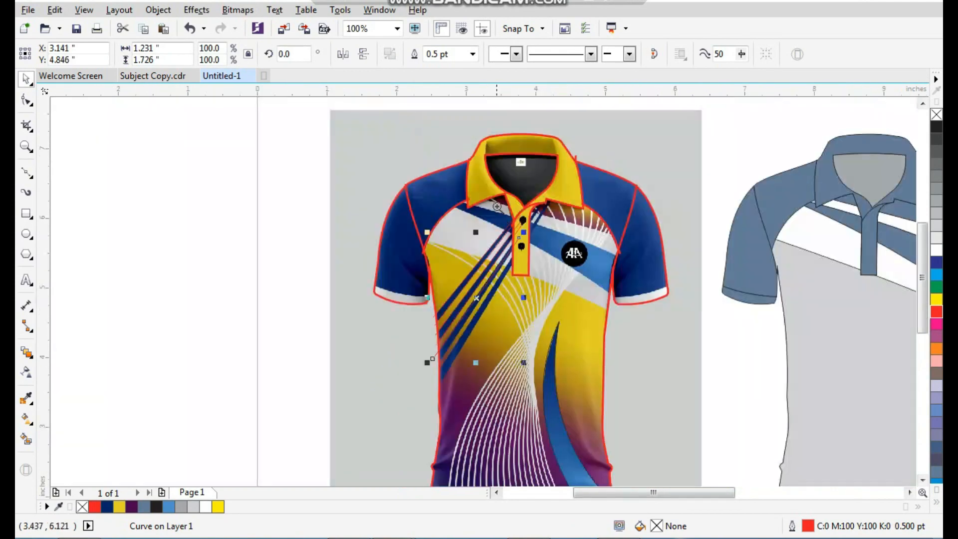
pyautogui.scroll(3, 497, 210)
pyautogui.press('F10')
pyautogui.moveTo(440, 247); pyautogui.dragTo(550, 134)
pyautogui.hotkey('ctrl', 'z')
pyautogui.press('space')
# - Duplicate the red line onto the third stripe's lower edge and extend its upper end to the collar edge
pyautogui.scroll(-3, 319, 294)
pyautogui.moveTo(273, 376); pyautogui.dragTo(339, 447)
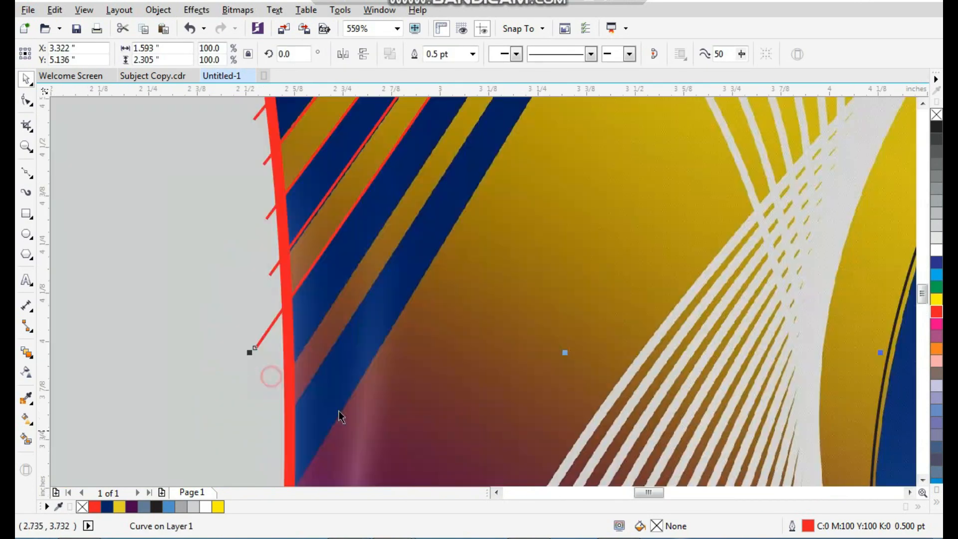
pyautogui.moveTo(303, 279); pyautogui.dragTo(315, 332)
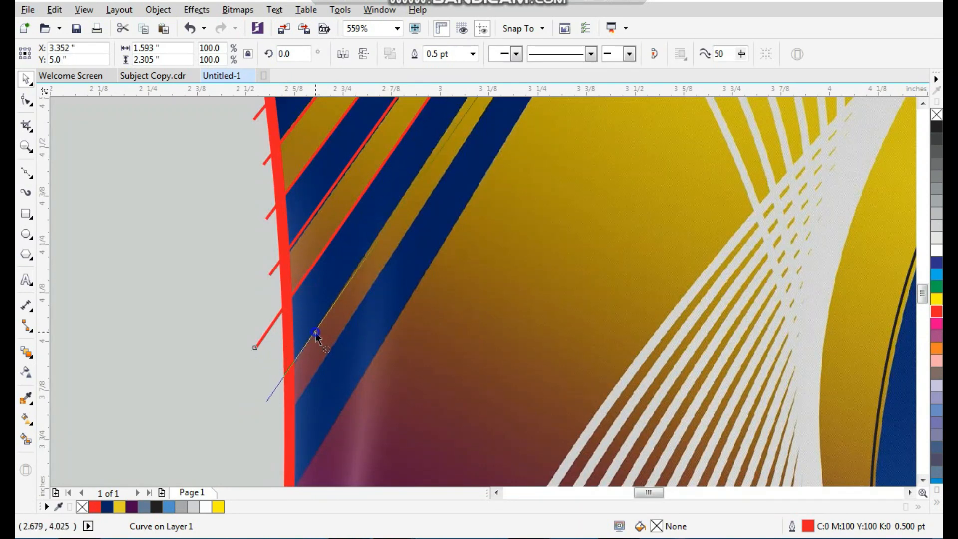
pyautogui.scroll(-3, 315, 331)
pyautogui.moveTo(516, 146); pyautogui.dragTo(551, 185)
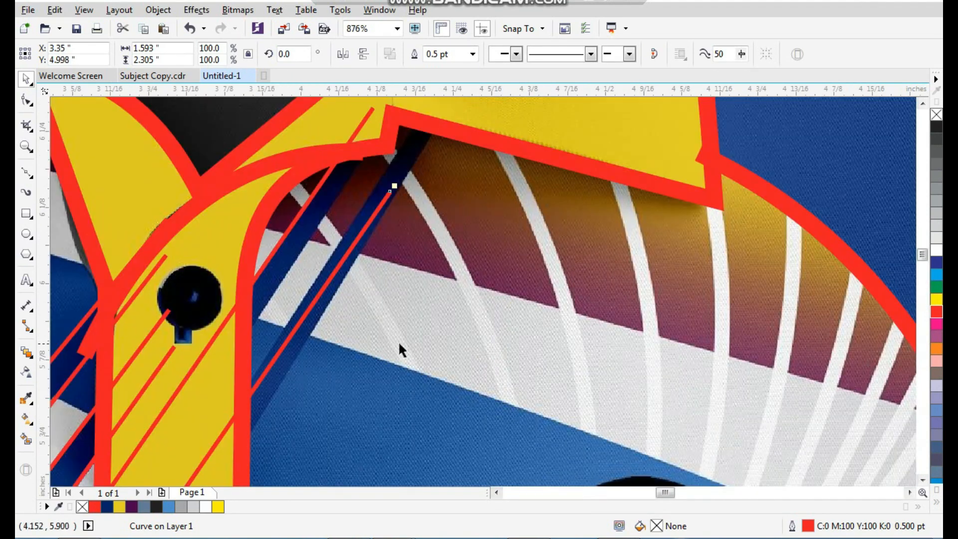
pyautogui.press('F10')
pyautogui.click(391, 188)
pyautogui.click(388, 194)
pyautogui.moveTo(391, 193); pyautogui.dragTo(385, 130)
pyautogui.press('space')
# - Duplicate the red line onto the fourth diagonal stripe's upper edge and extend its upper end onto the collar
pyautogui.scroll(-2, 267, 205)
pyautogui.scroll(-2, 267, 202)
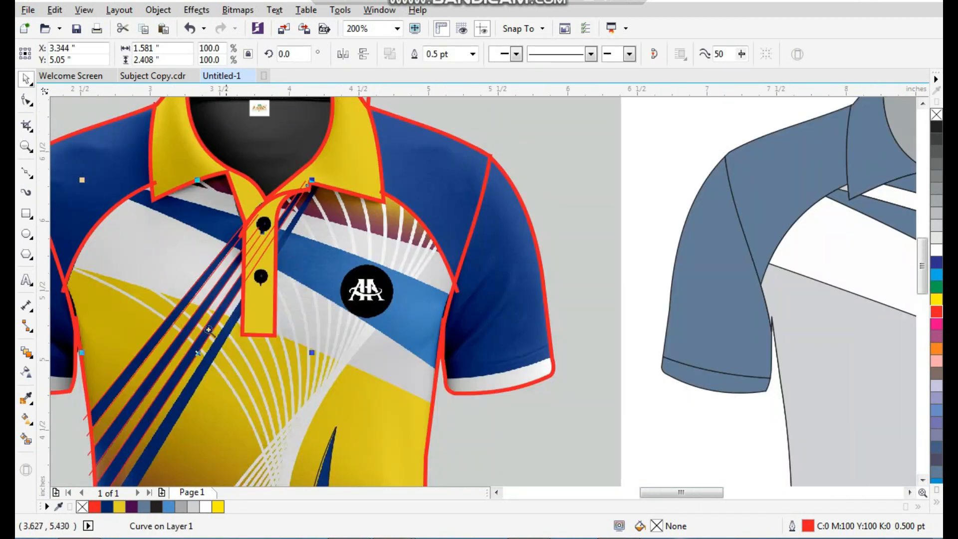
pyautogui.scroll(3, 94, 412)
pyautogui.scroll(-2, 349, 301)
pyautogui.scroll(2, 340, 265)
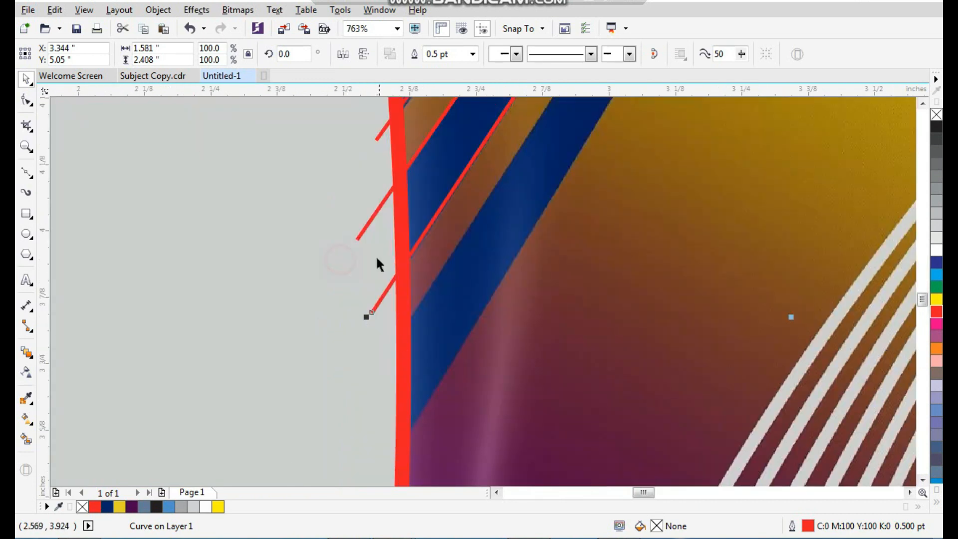
pyautogui.moveTo(418, 245); pyautogui.dragTo(424, 299)
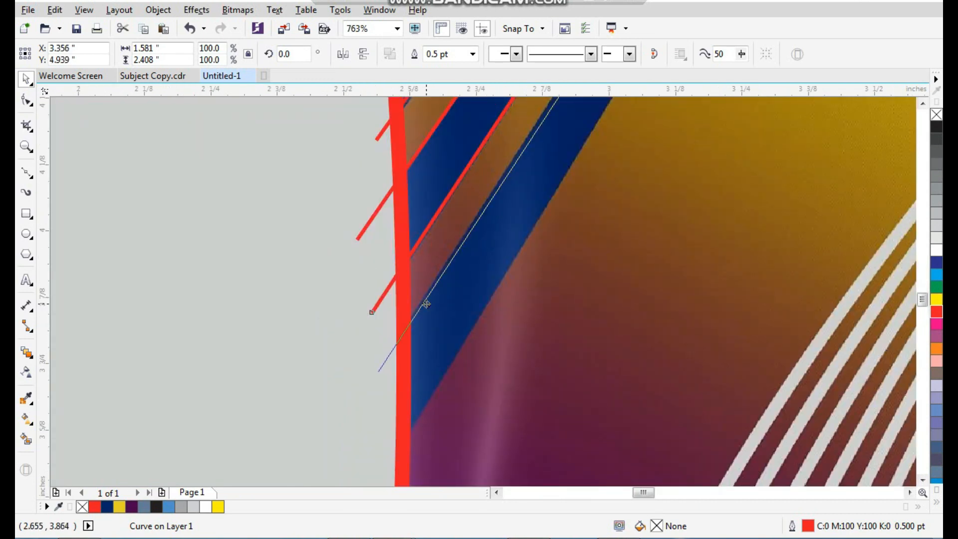
pyautogui.scroll(-6, 379, 332)
pyautogui.scroll(4, 499, 179)
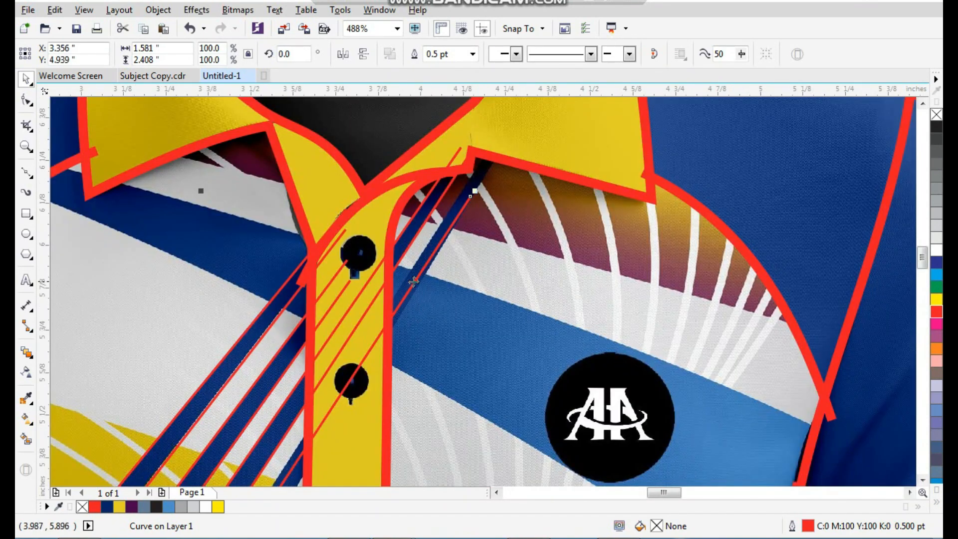
pyautogui.press('F10')
pyautogui.moveTo(473, 199); pyautogui.dragTo(505, 131)
pyautogui.press('space')
# - Duplicate the red line onto the fourth stripe's lower edge and extend its upper end past the collar edge
pyautogui.scroll(-2, 375, 266)
pyautogui.press('F2')
pyautogui.moveTo(245, 392); pyautogui.dragTo(336, 487)
pyautogui.moveTo(412, 282); pyautogui.dragTo(412, 343)
pyautogui.scroll(-2, 451, 313)
pyautogui.scroll(-1, 499, 221)
pyautogui.press('F2')
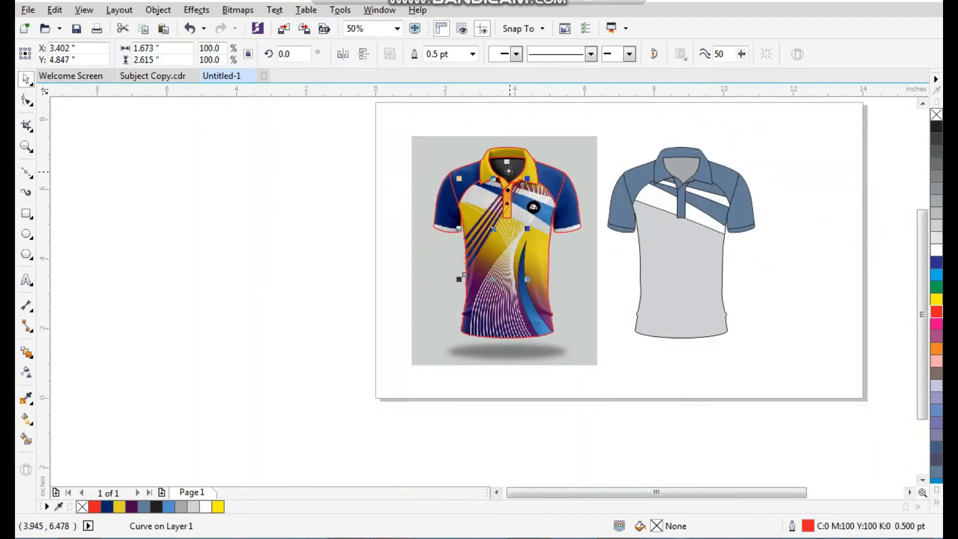
pyautogui.moveTo(507, 171); pyautogui.dragTo(549, 215)
pyautogui.press('F10')
pyautogui.moveTo(433, 205); pyautogui.dragTo(453, 129)
pyautogui.press('space')
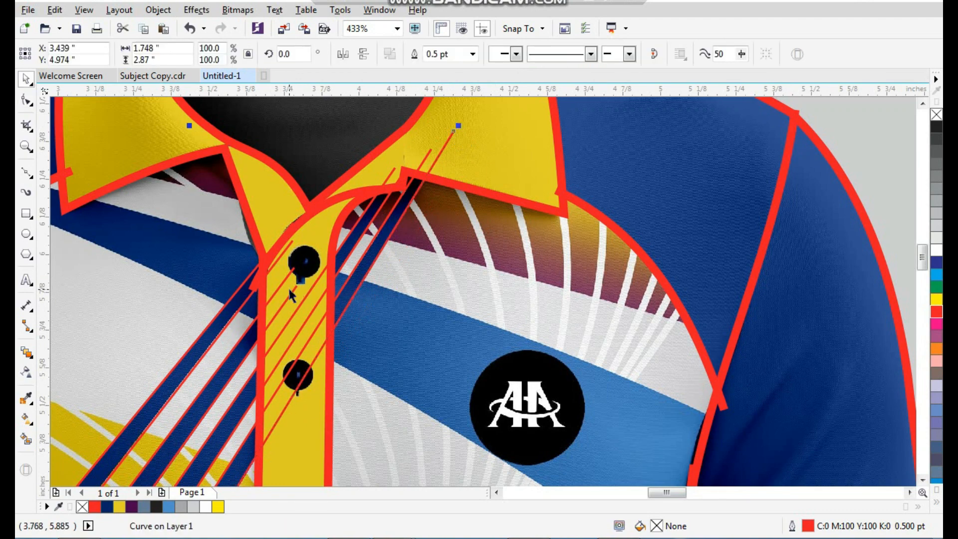
# - Examine the red stripe lines on the shirt photo from the collar down to the shirt's side edge
pyautogui.scroll(-1, 330, 252)
pyautogui.press('F2')
pyautogui.moveTo(417, 176); pyautogui.dragTo(137, 501)
pyautogui.scroll(-1, 283, 243)
pyautogui.press('F2')
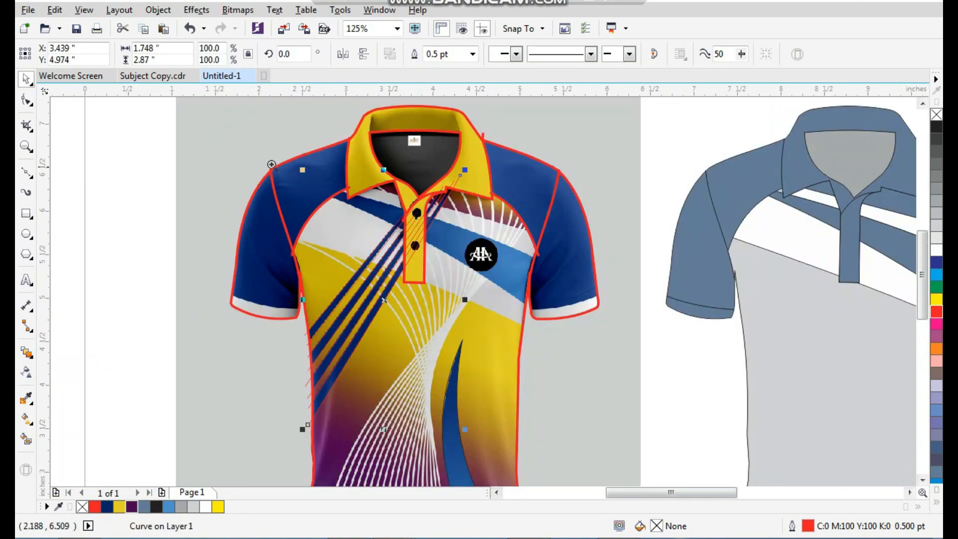
pyautogui.moveTo(270, 163); pyautogui.dragTo(527, 430)
pyautogui.press('F2')
pyautogui.moveTo(336, 199); pyautogui.dragTo(586, 429)
pyautogui.scroll(-1, 387, 331)
pyautogui.press('F2')
# - Smart-fill the four diagonal stripe sections left of the placket and the two sections right of it in slate blue
pyautogui.moveTo(352, 263); pyautogui.dragTo(474, 452)
pyautogui.click(24, 442)
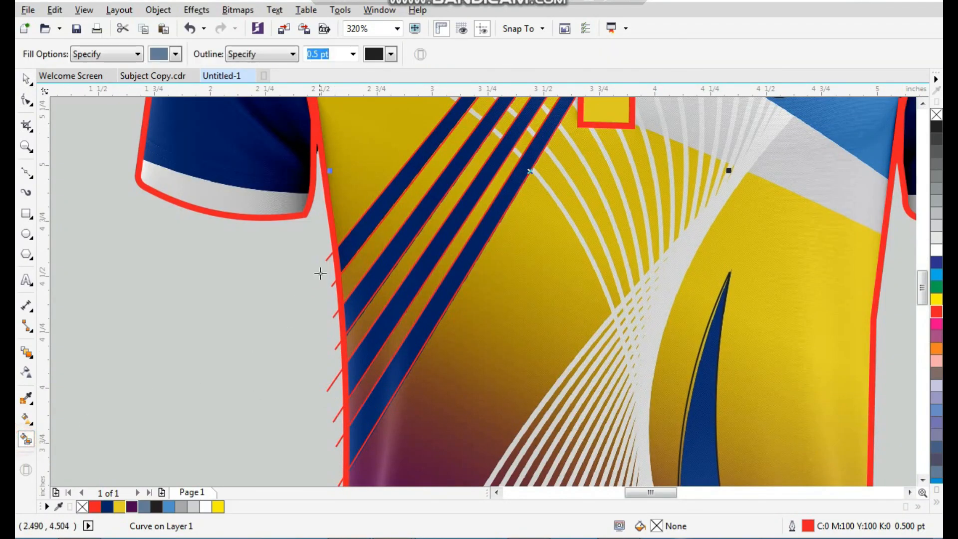
pyautogui.click(350, 245)
pyautogui.click(368, 285)
pyautogui.click(374, 327)
pyautogui.click(391, 381)
pyautogui.scroll(-2, 385, 318)
pyautogui.scroll(3, 511, 278)
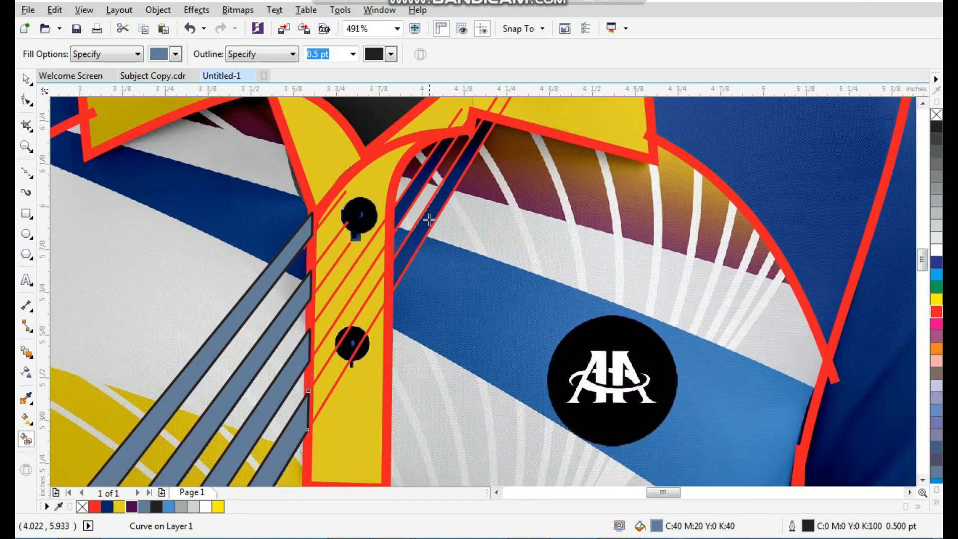
pyautogui.click(415, 187)
pyautogui.click(431, 211)
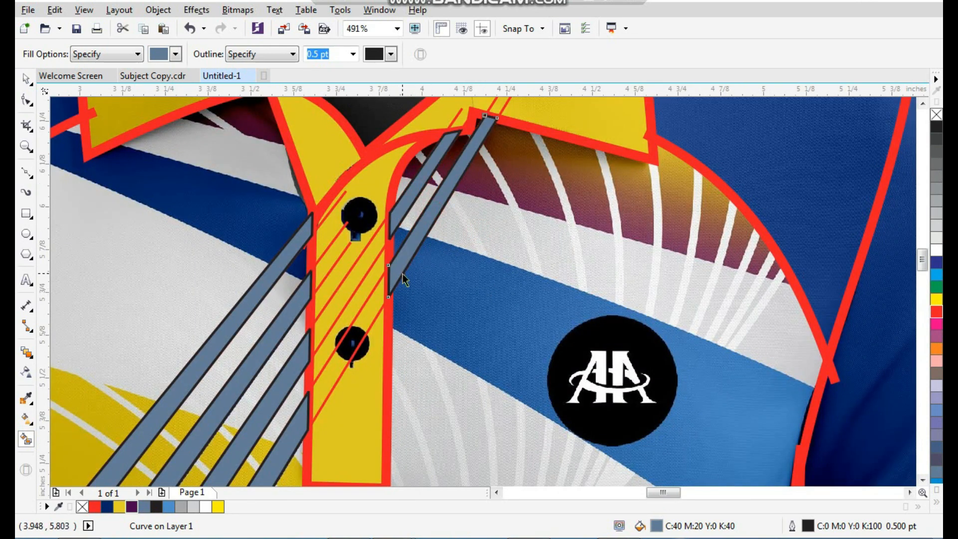
# - Weld the fourth stripe's two sections into one shape, and likewise weld the third stripe's two sections
pyautogui.press('space')
pyautogui.keyDown('shift'); pyautogui.click(297, 423); pyautogui.keyUp('shift')
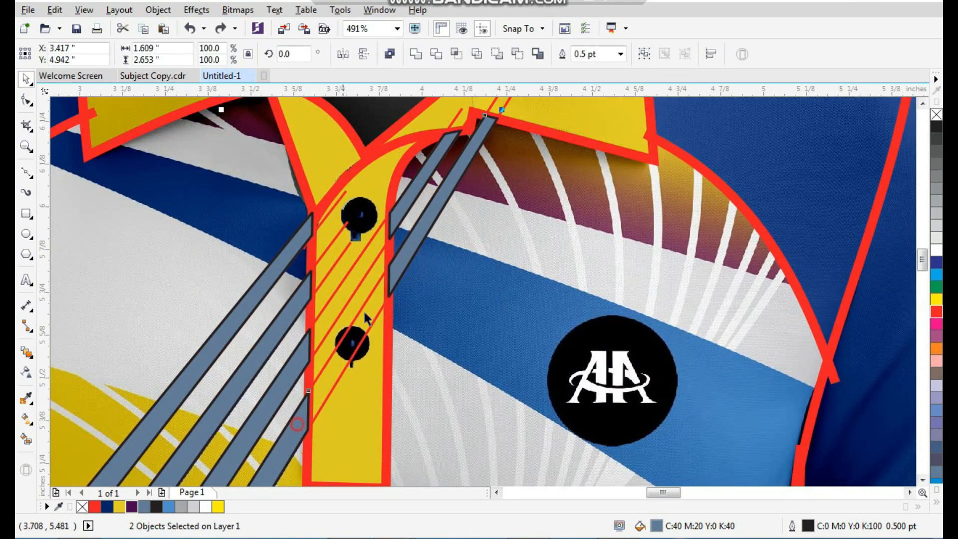
pyautogui.click(418, 56)
pyautogui.click(422, 183)
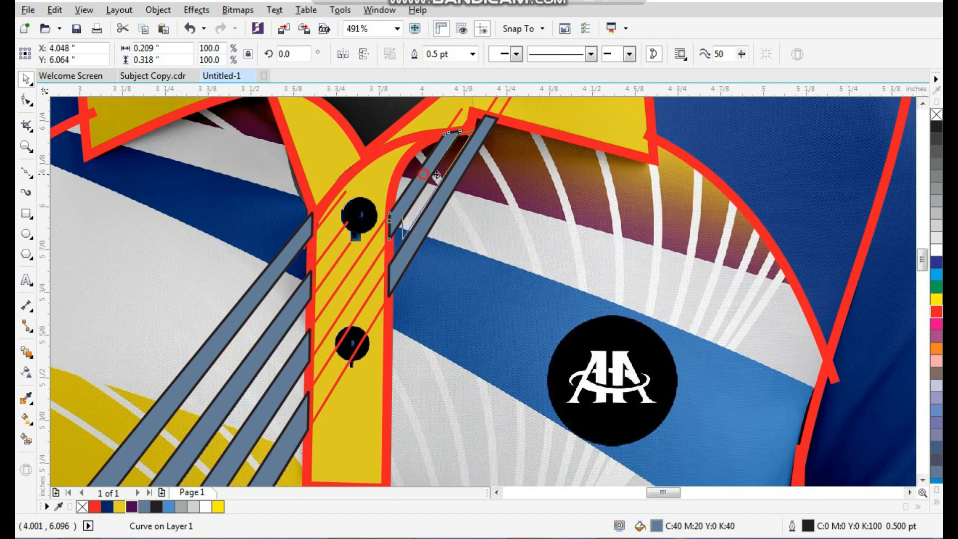
pyautogui.keyDown('shift'); pyautogui.click(302, 352); pyautogui.keyUp('shift')
pyautogui.click(416, 53)
# - Select all four diagonal stripe shapes and move them 5 inches right onto the recreated shirt
pyautogui.click(278, 269)
pyautogui.keyDown('shift'); pyautogui.click(302, 299); pyautogui.keyUp('shift')
pyautogui.keyDown('shift'); pyautogui.click(302, 355); pyautogui.keyUp('shift')
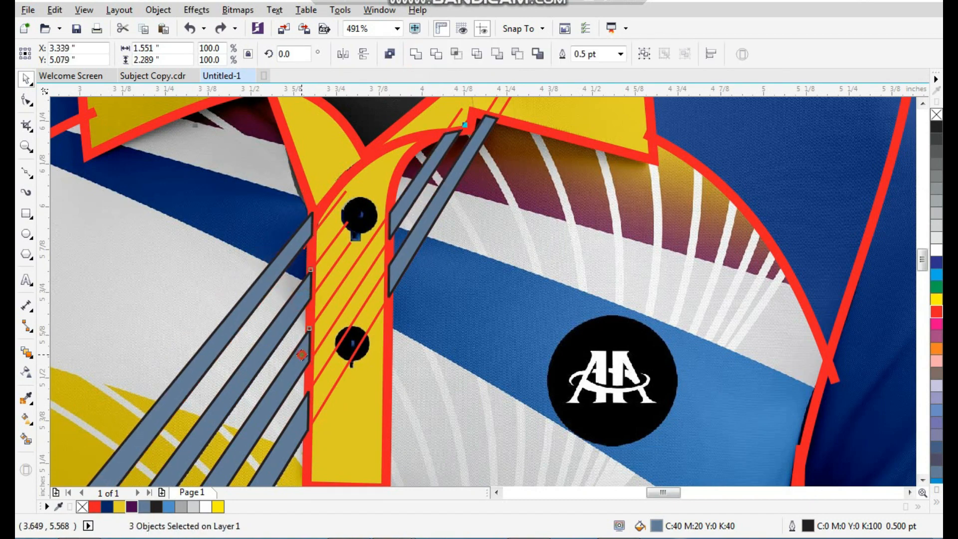
pyautogui.keyDown('shift'); pyautogui.click(409, 259); pyautogui.keyUp('shift')
pyautogui.scroll(-5, 409, 259)
pyautogui.scroll(1, 556, 317)
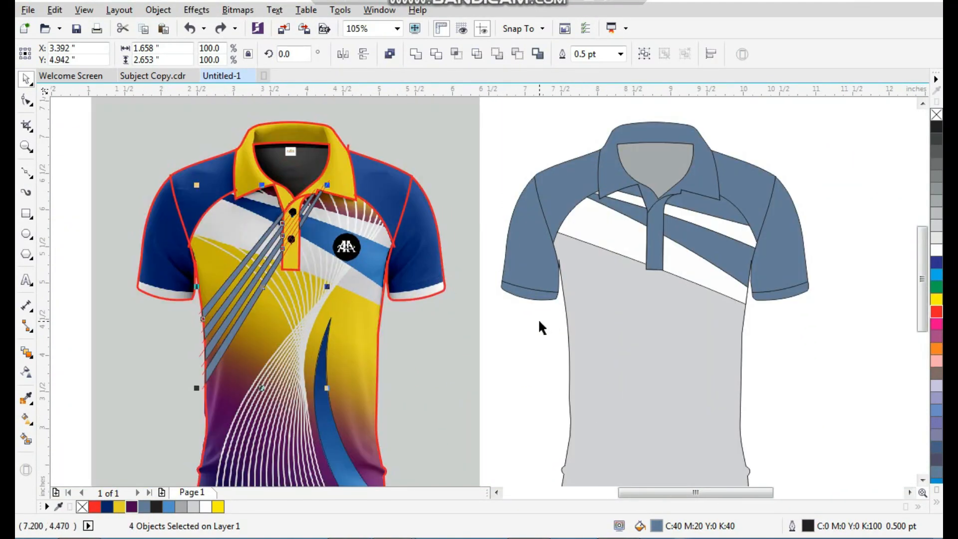
pyautogui.press('Right')
pyautogui.click(509, 383)
# - Smart-fill the curved swoosh on the lower part of the shirt photo in slate blue
pyautogui.scroll(-1, 491, 344)
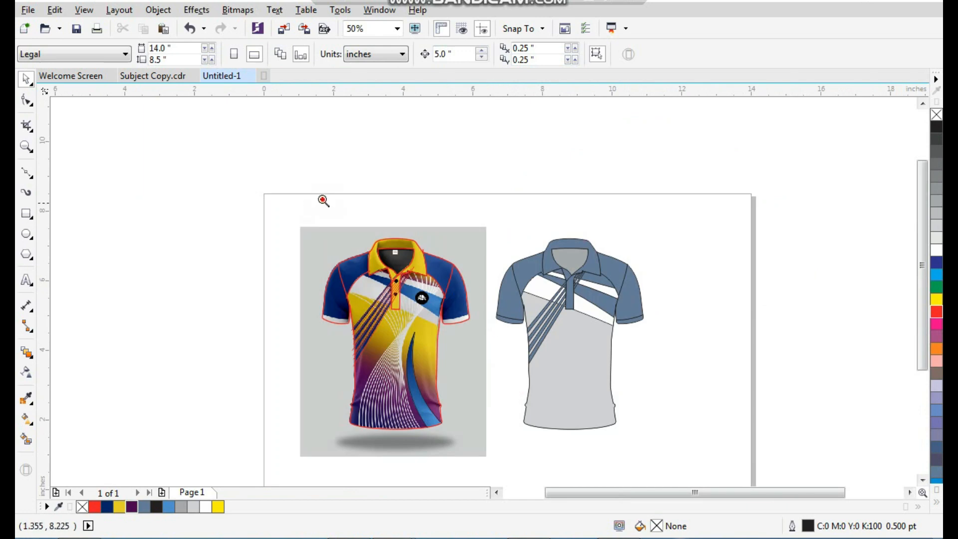
pyautogui.scroll(2, 699, 446)
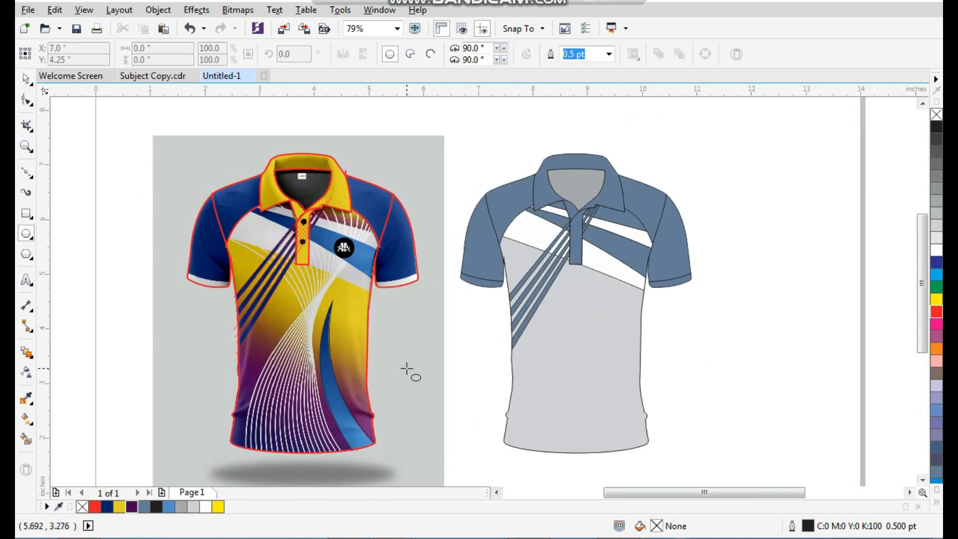
pyautogui.press('space')
pyautogui.moveTo(306, 309); pyautogui.dragTo(401, 466)
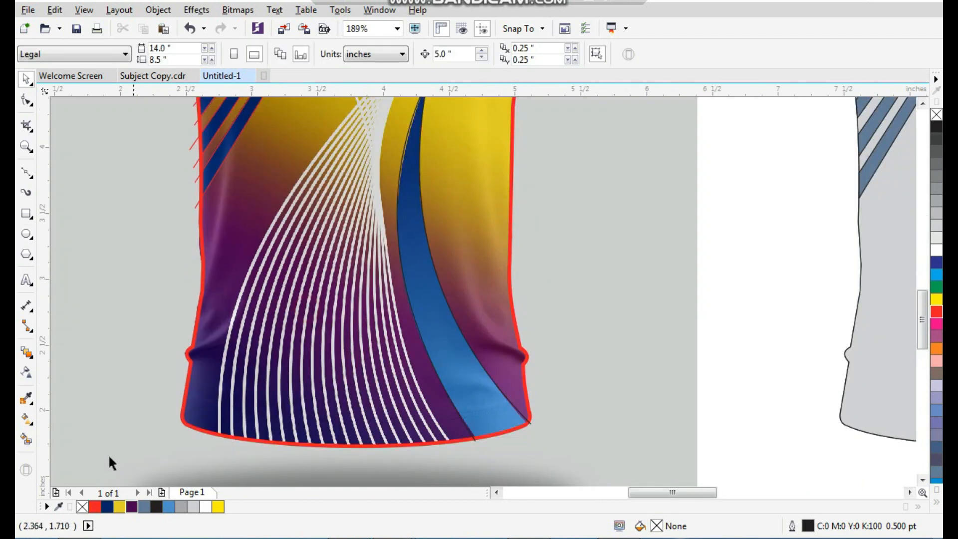
pyautogui.click(22, 440)
pyautogui.click(443, 339)
pyautogui.press('space')
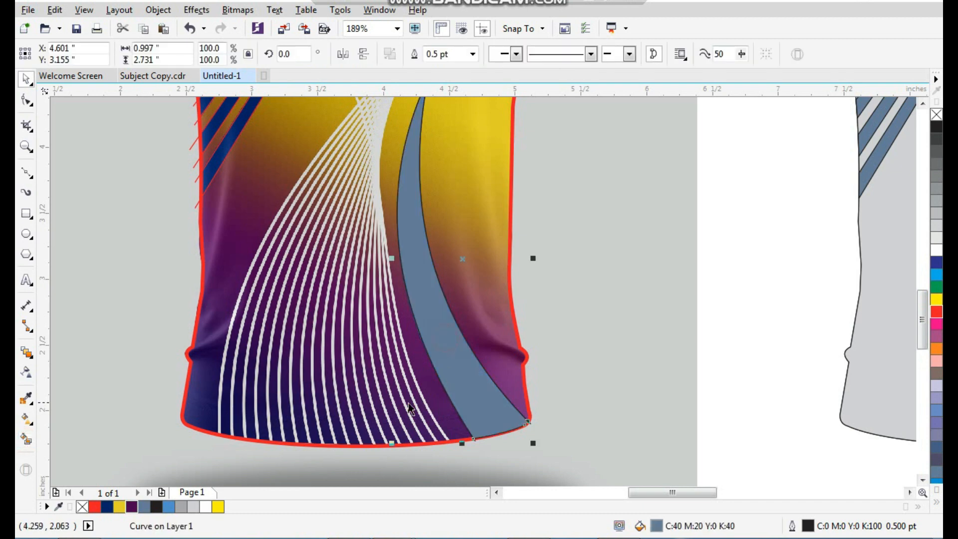
# - Move the filled swoosh 5 inches right onto the recreated shirt
pyautogui.scroll(-2, 322, 375)
pyautogui.press('F2')
pyautogui.moveTo(241, 175); pyautogui.dragTo(729, 454)
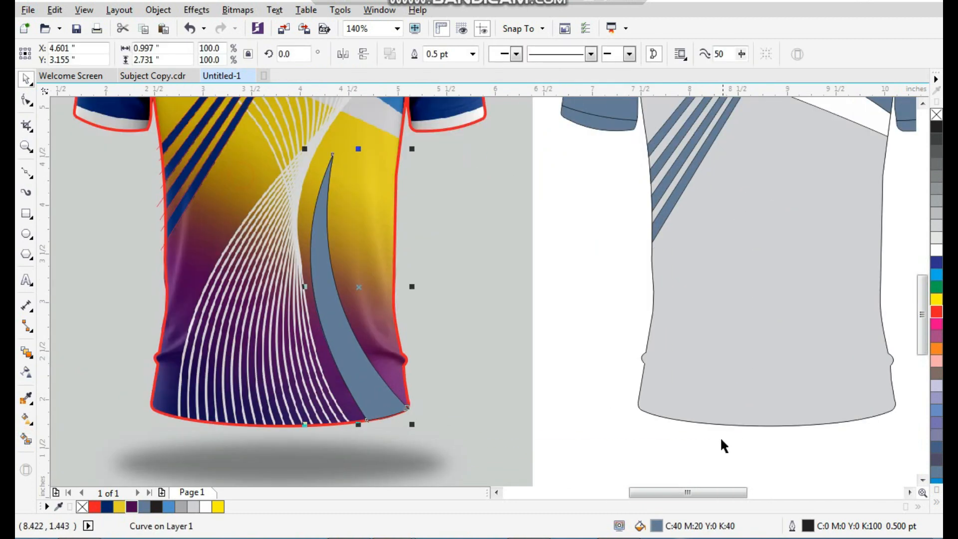
pyautogui.press('Right')
pyautogui.scroll(-2, 594, 339)
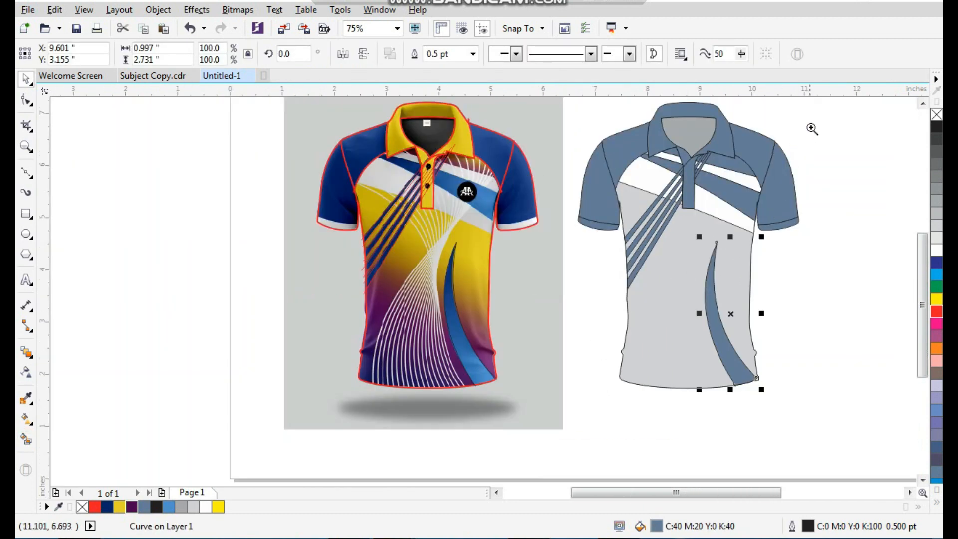
# - Fill the recreated shirt's collar with the golden yellow from the photo
pyautogui.scroll(-2, 364, 427)
pyautogui.moveTo(381, 270); pyautogui.dragTo(639, 435)
pyautogui.click(500, 137)
pyautogui.moveTo(534, 174); pyautogui.dragTo(541, 160)
pyautogui.hotkey('ctrl', 'z')
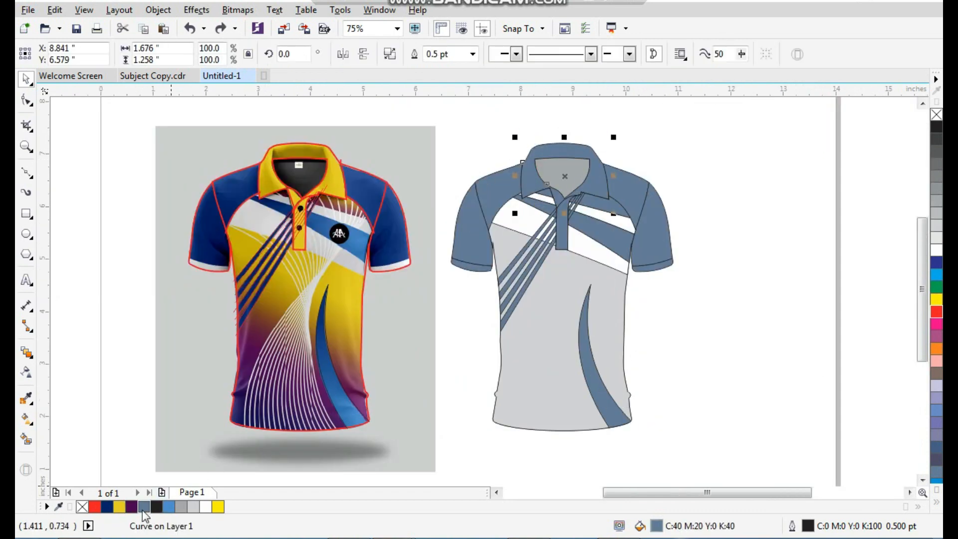
pyautogui.click(120, 507)
# - Fill both sleeves and both shoulder panels of the recreated shirt with dark navy blue
pyautogui.moveTo(696, 143); pyautogui.dragTo(411, 340)
pyautogui.click(338, 289)
pyautogui.click(107, 507)
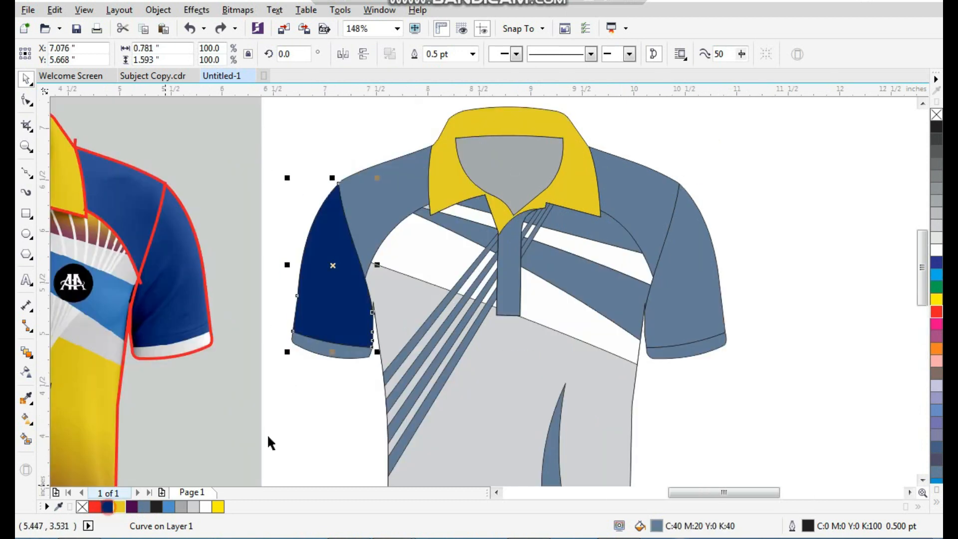
pyautogui.click(394, 206)
pyautogui.hotkey('ctrl', 'r')
pyautogui.click(695, 252)
pyautogui.hotkey('ctrl', 'r')
pyautogui.click(764, 241)
pyautogui.rightClick(742, 206)
# - Fill both sleeve cuffs of the recreated shirt with 40% Black grey
pyautogui.moveTo(772, 143); pyautogui.dragTo(181, 467)
pyautogui.click(560, 266)
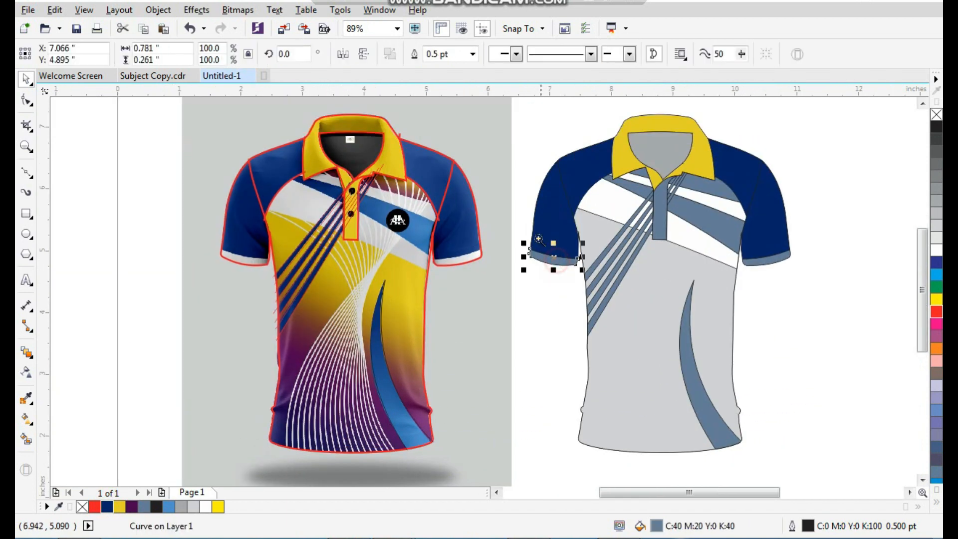
pyautogui.scroll(5, 606, 302)
pyautogui.click(185, 507)
pyautogui.scroll(-4, 411, 361)
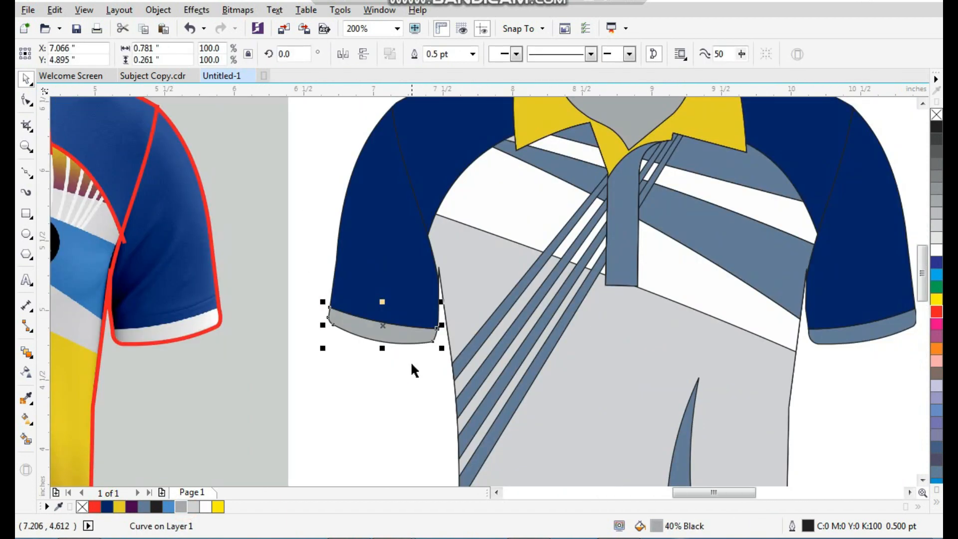
pyautogui.scroll(3, 650, 391)
pyautogui.click(645, 318)
pyautogui.hotkey('ctrl', 'r')
pyautogui.click(682, 365)
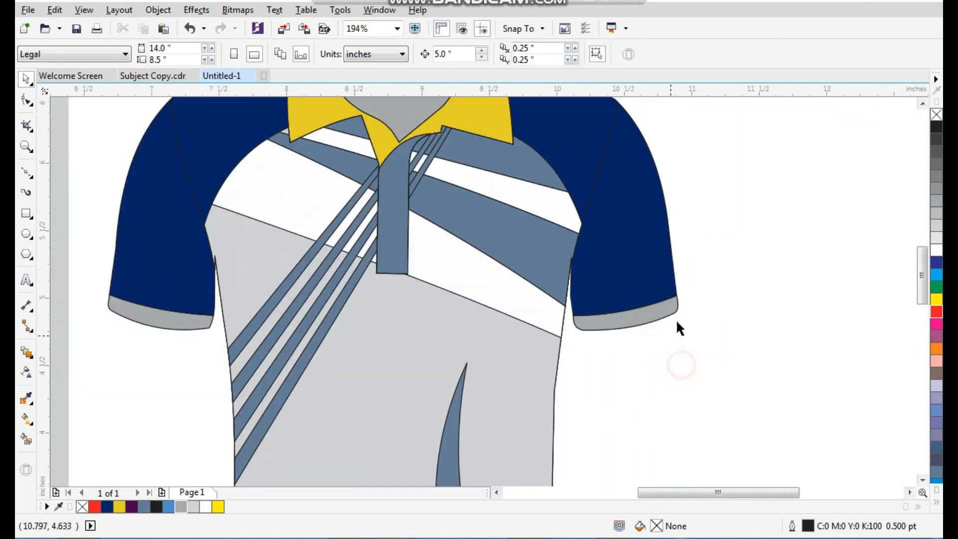
# - Weld the two blue-grey pieces of the middle diagonal chest band on the recreated shirt into one shape
pyautogui.scroll(-4, 678, 322)
pyautogui.press('F2')
pyautogui.moveTo(717, 231); pyautogui.dragTo(285, 476)
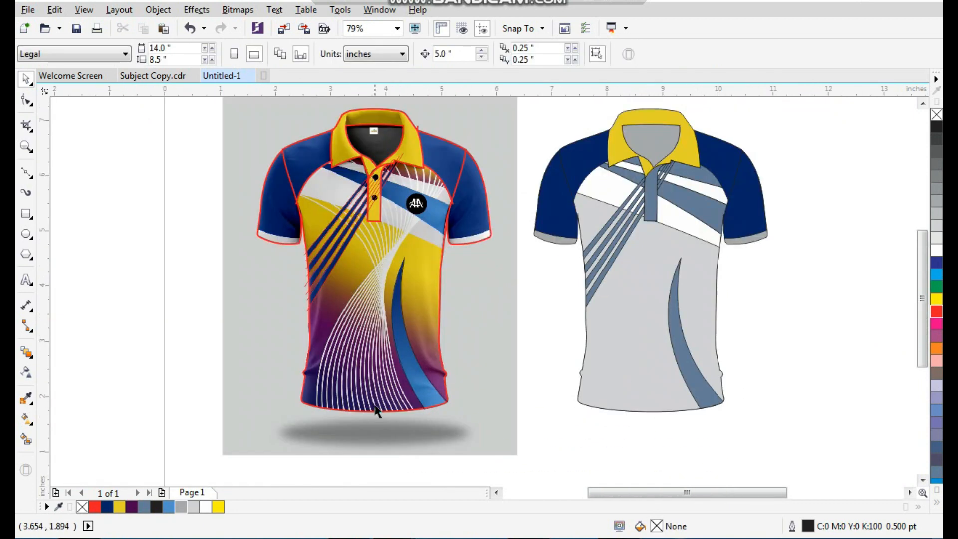
pyautogui.click(691, 205)
pyautogui.moveTo(611, 147); pyautogui.dragTo(729, 245)
pyautogui.moveTo(388, 239); pyautogui.dragTo(363, 231)
pyautogui.hotkey('ctrl', 'z')
pyautogui.keyDown('shift'); pyautogui.click(519, 305); pyautogui.keyUp('shift')
pyautogui.moveTo(519, 304); pyautogui.dragTo(549, 325)
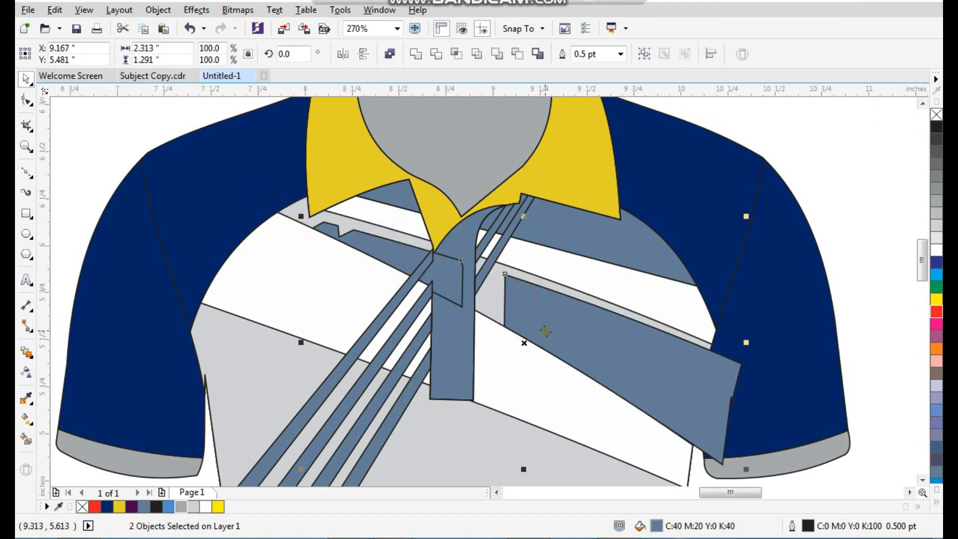
pyautogui.hotkey('ctrl', 'z')
pyautogui.scroll(-2, 541, 248)
pyautogui.moveTo(665, 186); pyautogui.dragTo(345, 423)
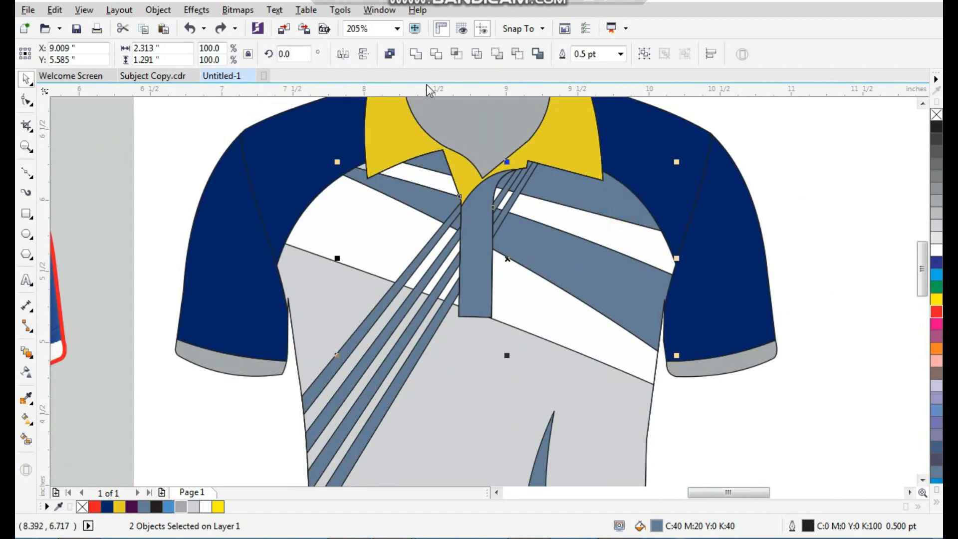
pyautogui.click(415, 54)
# - Give the welded chest band a linear gradient from dark navy beside the collar to light blue near the opposite armhole
pyautogui.scroll(-3, 499, 209)
pyautogui.moveTo(539, 181); pyautogui.dragTo(144, 468)
pyautogui.click(106, 508)
pyautogui.press('F2')
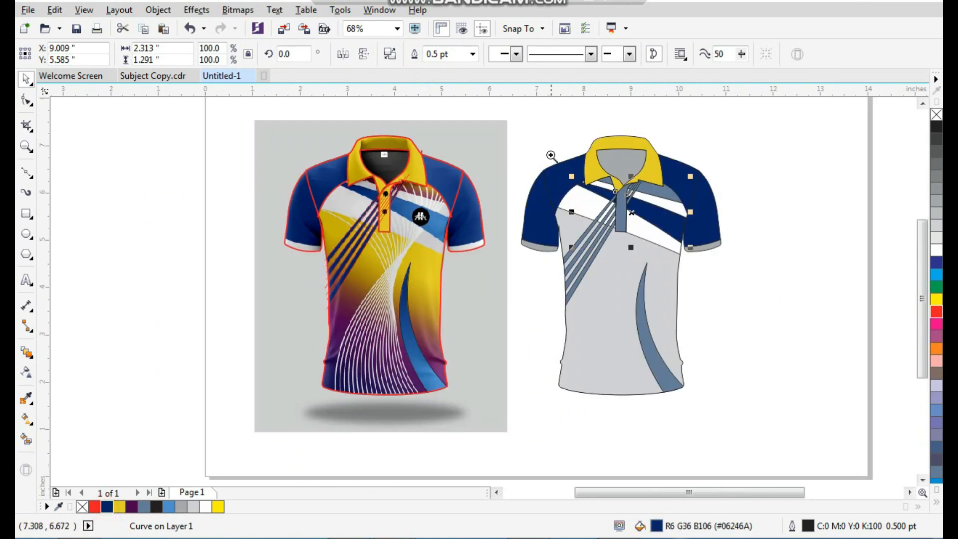
pyautogui.moveTo(552, 147); pyautogui.dragTo(703, 268)
pyautogui.click(26, 418)
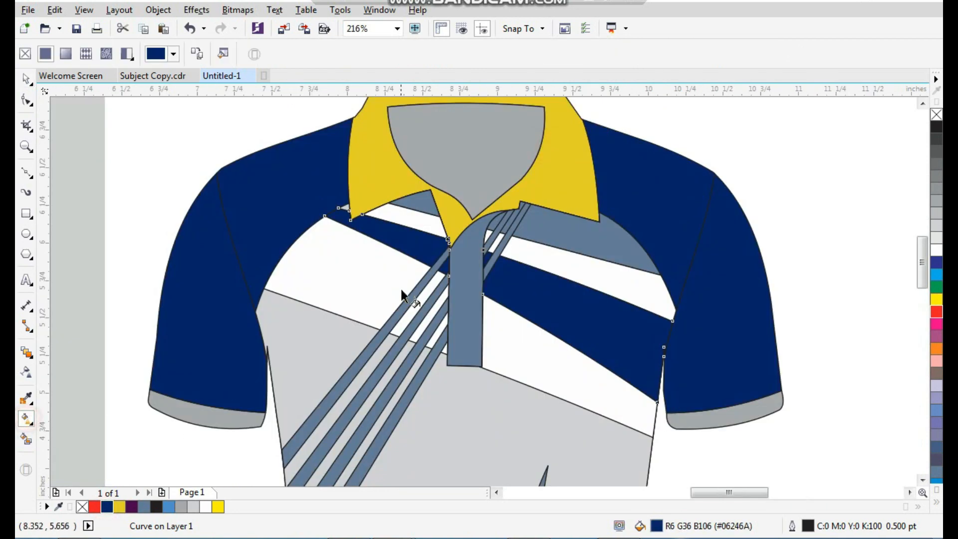
pyautogui.moveTo(418, 244); pyautogui.dragTo(620, 330)
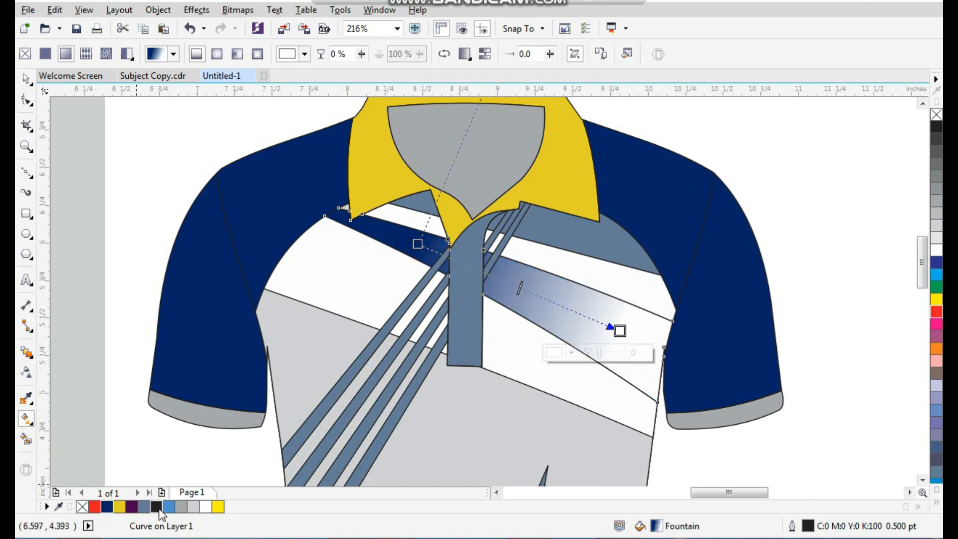
pyautogui.moveTo(621, 330); pyautogui.dragTo(620, 331)
pyautogui.press('space')
pyautogui.click(793, 196)
# - Give the swoosh a linear gradient from dark navy at its tip to light blue at the hem
pyautogui.scroll(-2, 660, 173)
pyautogui.press('F2')
pyautogui.moveTo(702, 122); pyautogui.dragTo(442, 377)
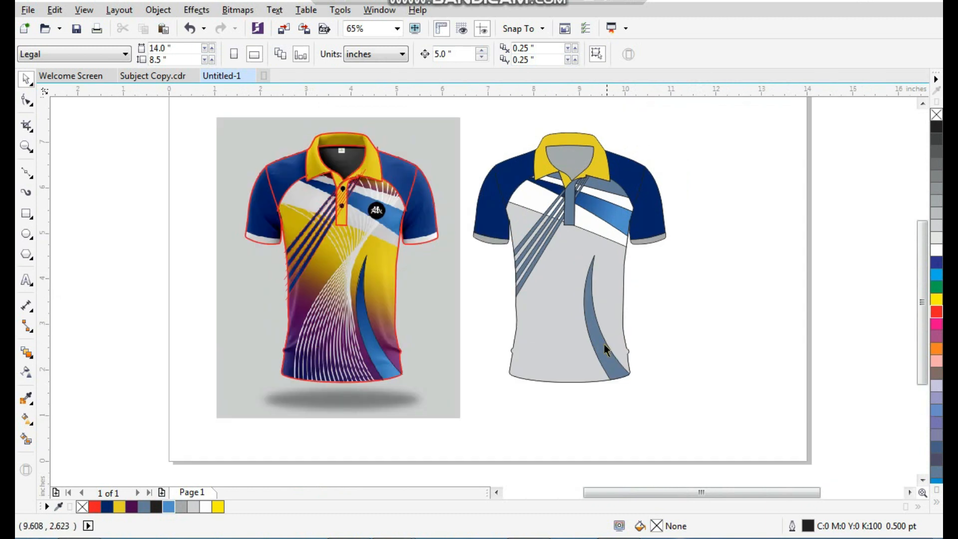
pyautogui.press('space')
pyautogui.click(602, 350)
pyautogui.scroll(2, 644, 260)
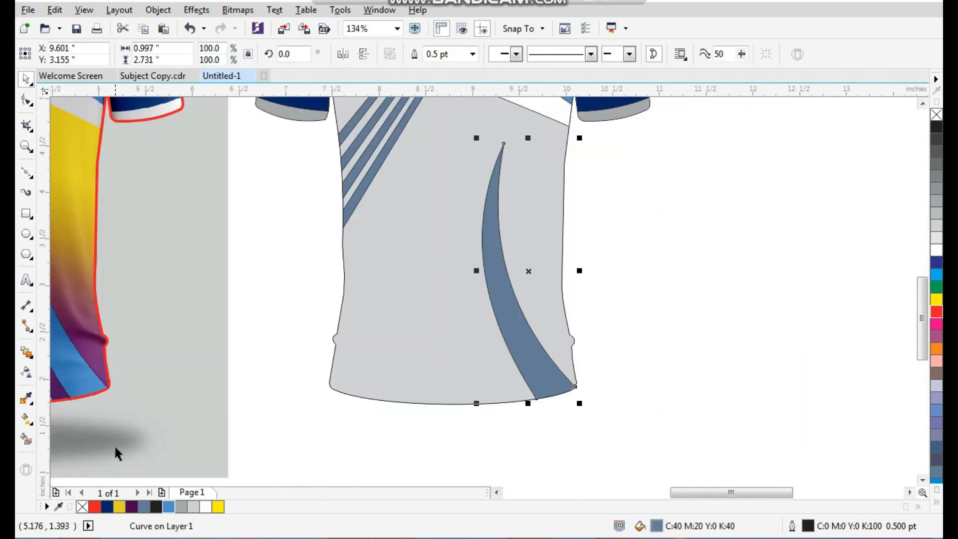
pyautogui.click(108, 505)
pyautogui.click(27, 421)
pyautogui.moveTo(494, 231); pyautogui.dragTo(523, 343)
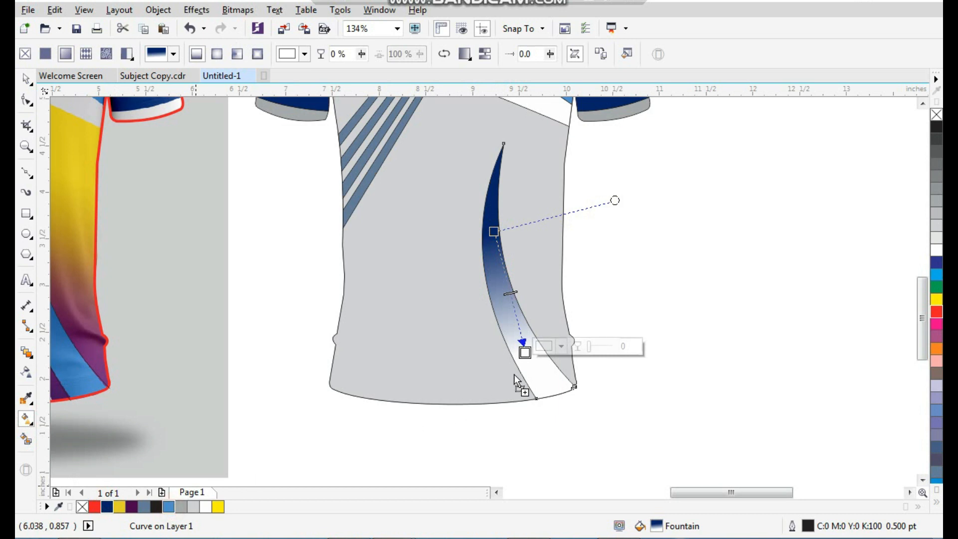
pyautogui.click(627, 325)
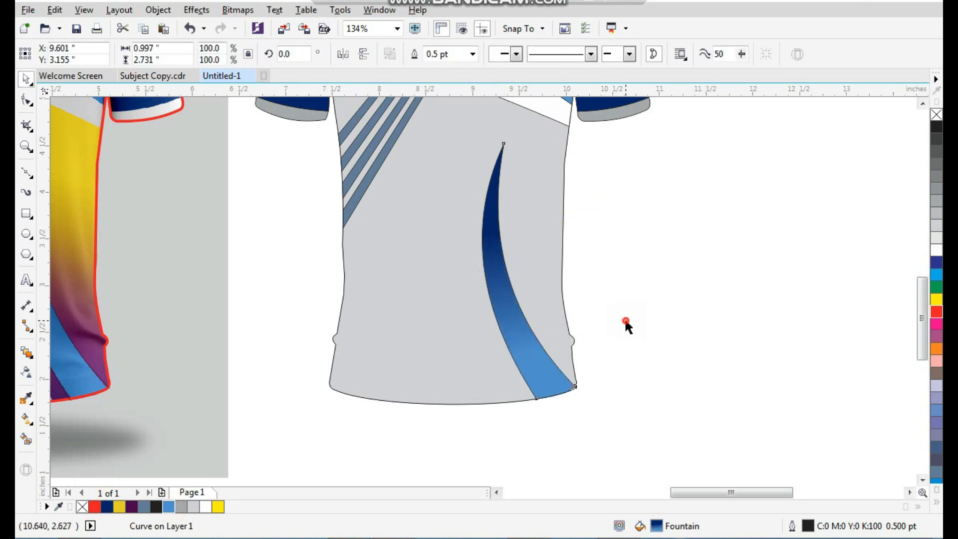
# - Fill the four long diagonal stripes on the recreated shirt with dark navy blue
pyautogui.scroll(-2, 597, 261)
pyautogui.press('z')
pyautogui.moveTo(617, 132); pyautogui.dragTo(350, 308)
pyautogui.moveTo(592, 285); pyautogui.dragTo(600, 289)
pyautogui.hotkey('ctrl', 'z')
pyautogui.press('F2')
pyautogui.moveTo(563, 229); pyautogui.dragTo(618, 339)
pyautogui.keyDown('shift'); pyautogui.click(458, 280); pyautogui.keyUp('shift')
pyautogui.keyDown('shift'); pyautogui.click(440, 188); pyautogui.keyUp('shift')
pyautogui.keyDown('shift'); pyautogui.click(421, 306); pyautogui.keyUp('shift')
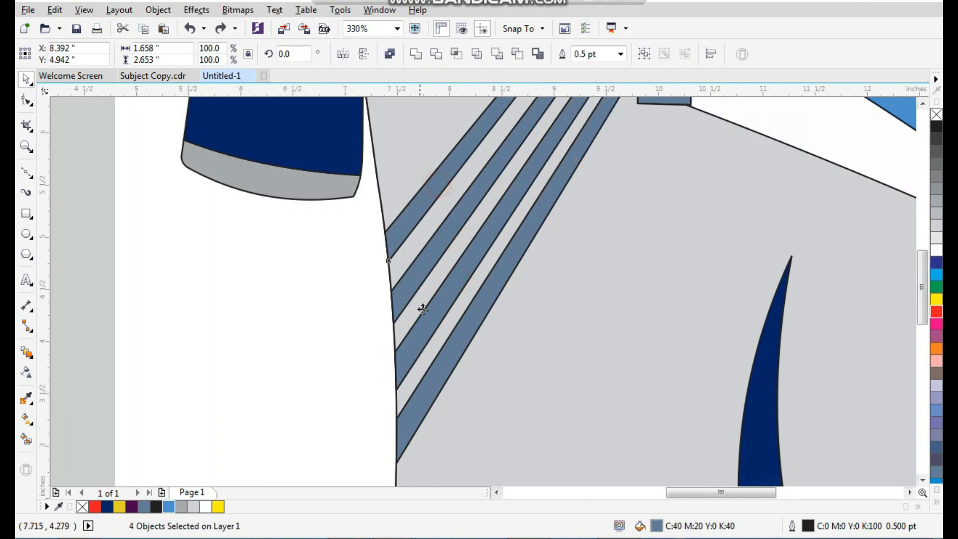
pyautogui.scroll(-4, 422, 306)
pyautogui.scroll(3, 421, 349)
pyautogui.click(107, 507)
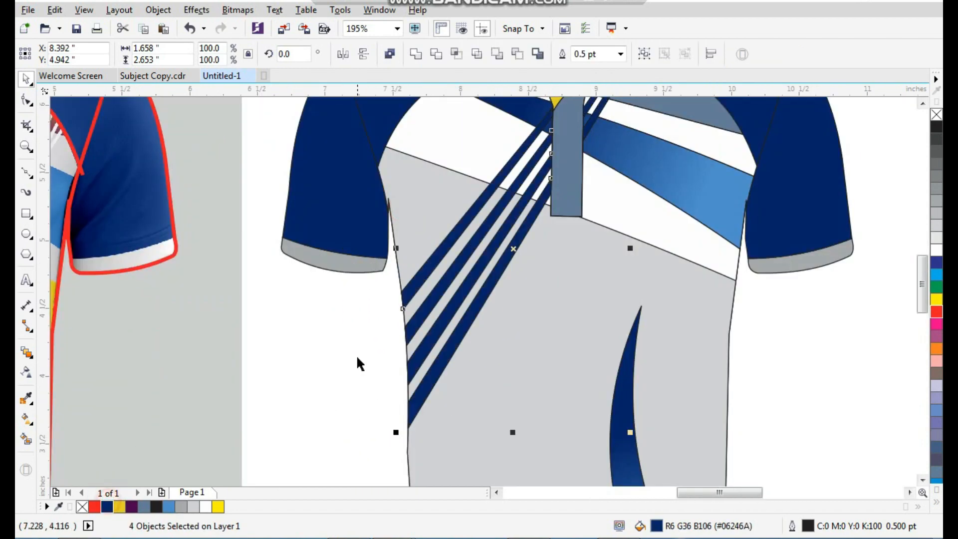
# - Fill the inner neck opening of the recreated shirt with black
pyautogui.scroll(-3, 356, 355)
pyautogui.click(642, 255)
pyautogui.moveTo(628, 151); pyautogui.dragTo(274, 397)
pyautogui.scroll(-3, 605, 255)
pyautogui.press('F2')
pyautogui.moveTo(678, 134); pyautogui.dragTo(232, 462)
pyautogui.click(613, 181)
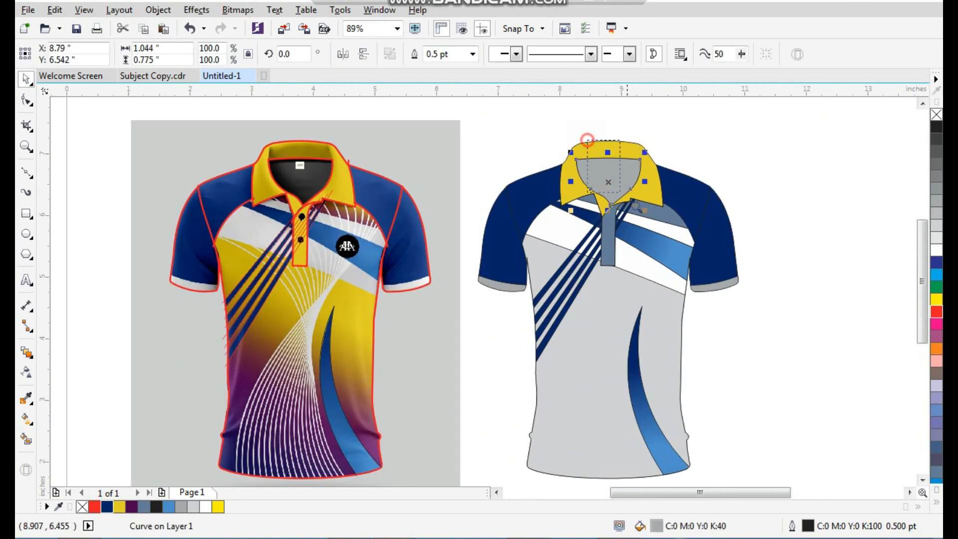
pyautogui.scroll(6, 740, 165)
pyautogui.click(937, 127)
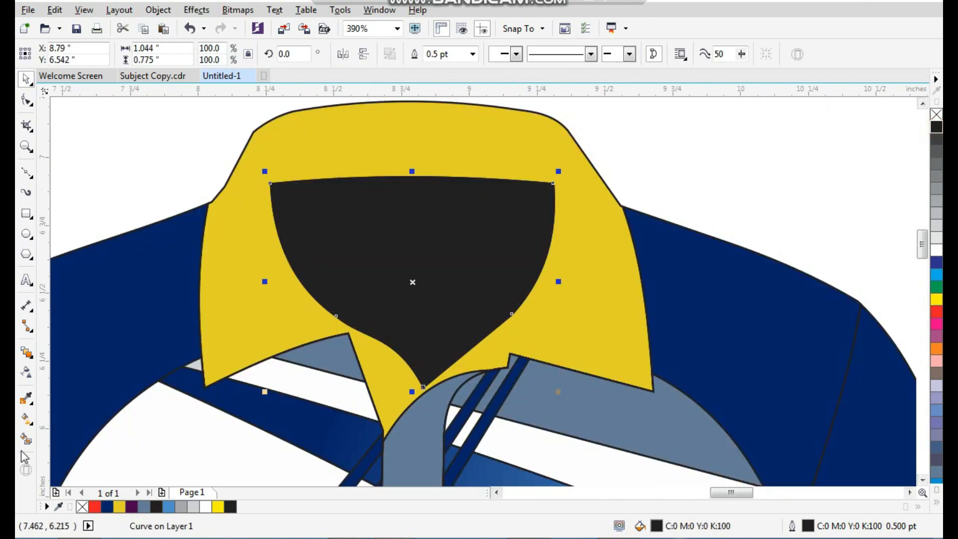
# - Apply a vertical linear gradient to the neck opening, from black at the base to medium grey at the upper edge
pyautogui.click(27, 418)
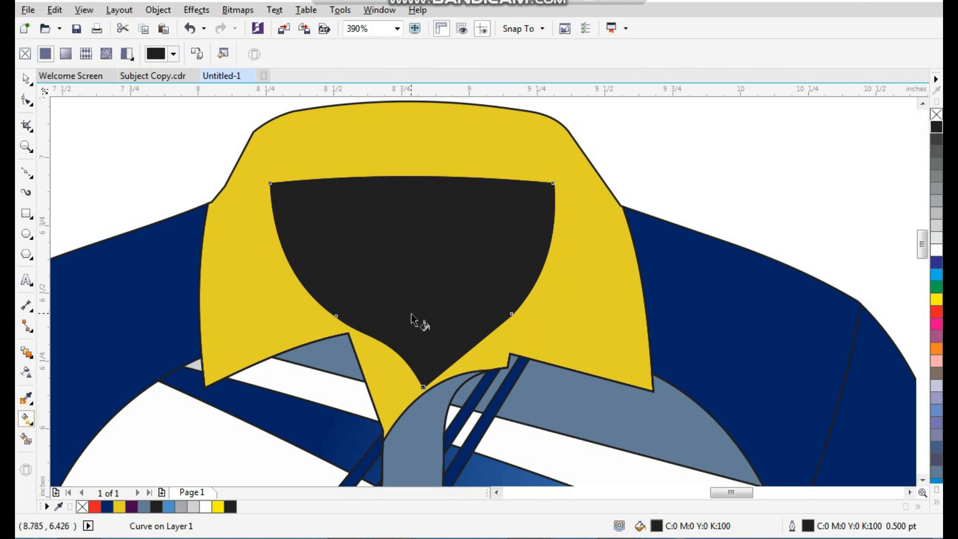
pyautogui.moveTo(423, 299); pyautogui.dragTo(423, 210)
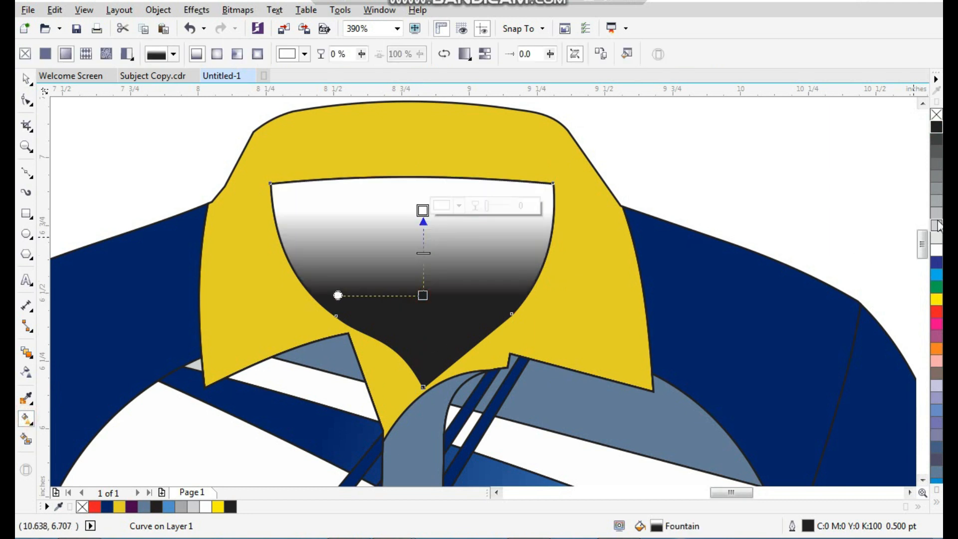
pyautogui.moveTo(938, 179); pyautogui.dragTo(423, 212)
pyautogui.press('space')
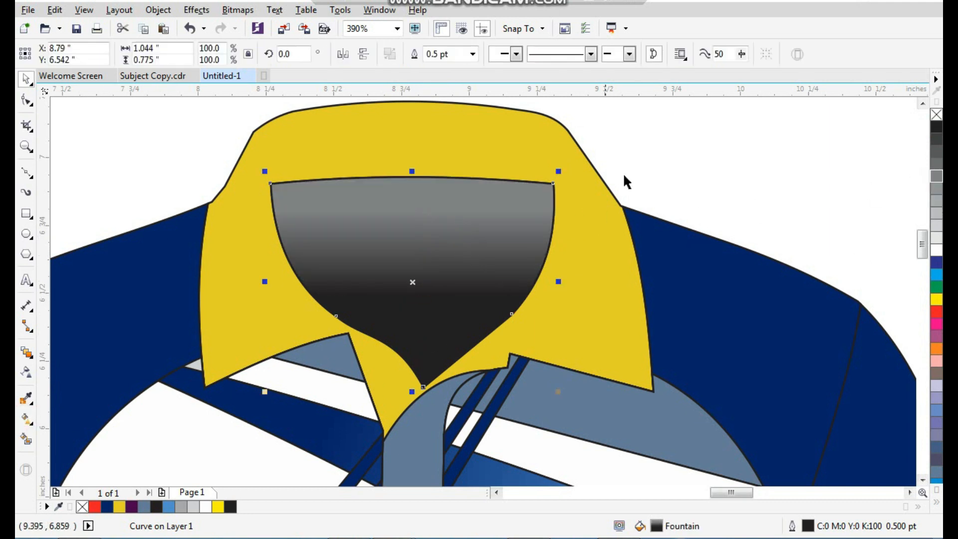
pyautogui.click(686, 158)
# - Fill the recreated shirt's main body with dark navy blue
pyautogui.scroll(-2, 608, 170)
pyautogui.scroll(-1, 678, 167)
pyautogui.press('F2')
pyautogui.moveTo(716, 127); pyautogui.dragTo(312, 391)
pyautogui.press('F2')
pyautogui.moveTo(239, 113); pyautogui.dragTo(780, 463)
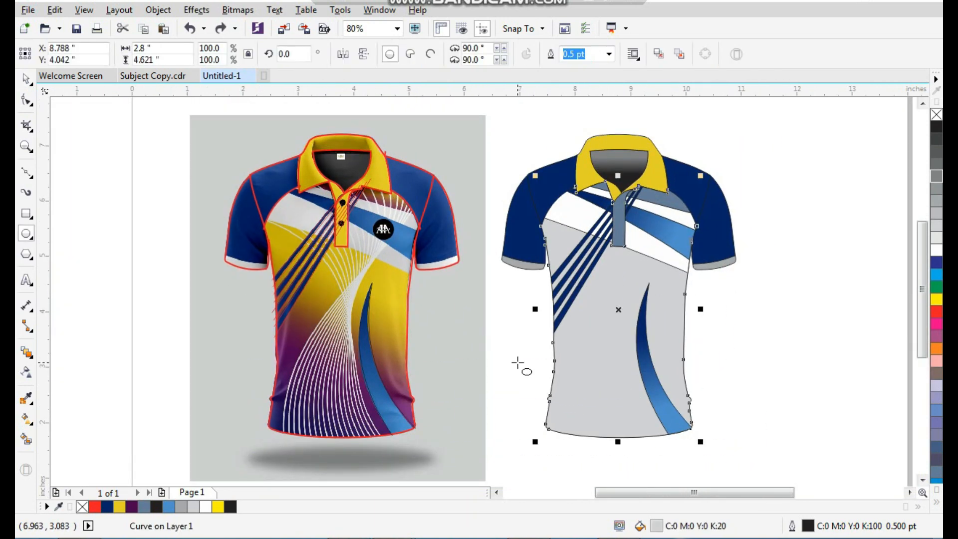
pyautogui.press('space')
pyautogui.click(517, 360)
pyautogui.click(565, 378)
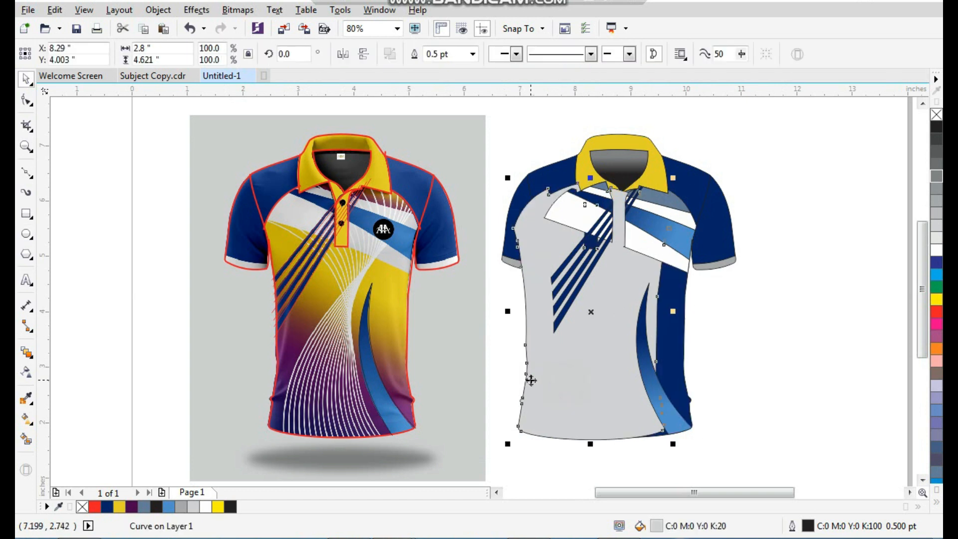
pyautogui.click(108, 507)
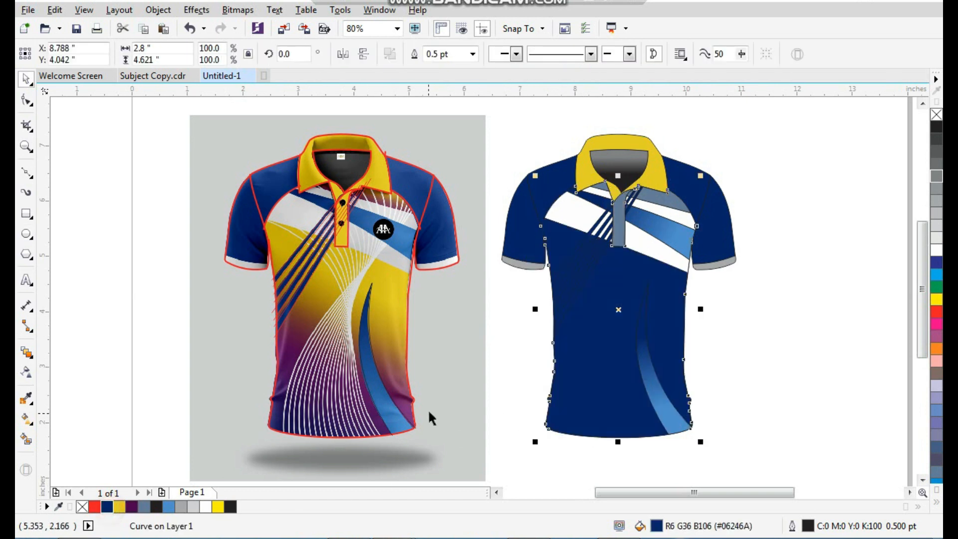
# - Apply a vertical linear gradient to the body, from dark navy near the hem to golden yellow at the chest
pyautogui.click(26, 418)
pyautogui.moveTo(593, 387); pyautogui.dragTo(593, 274)
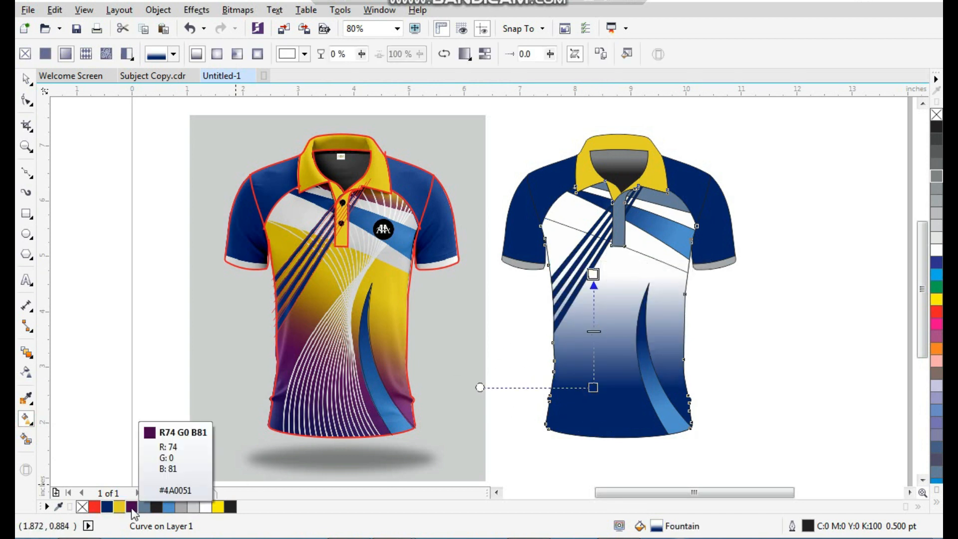
pyautogui.moveTo(131, 509); pyautogui.dragTo(594, 278)
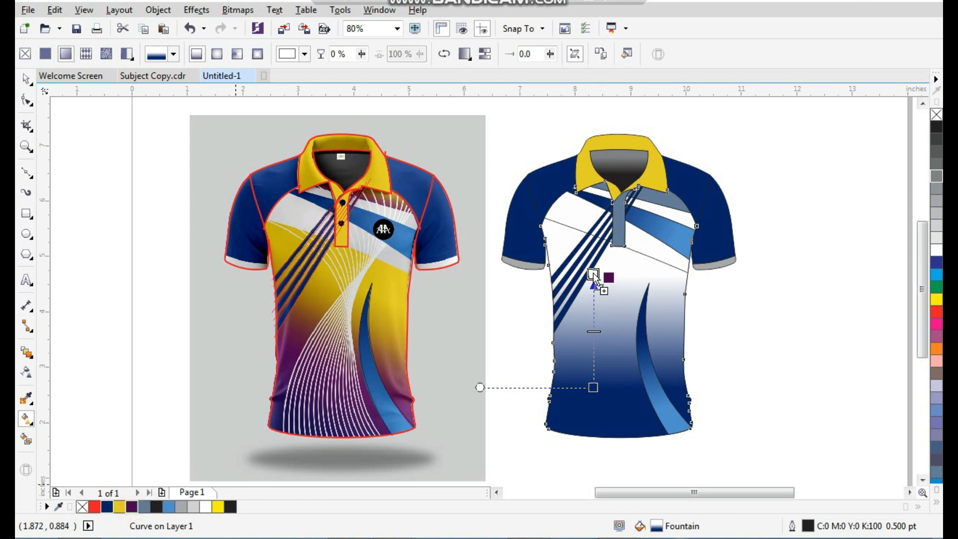
pyautogui.click(119, 507)
pyautogui.press('space')
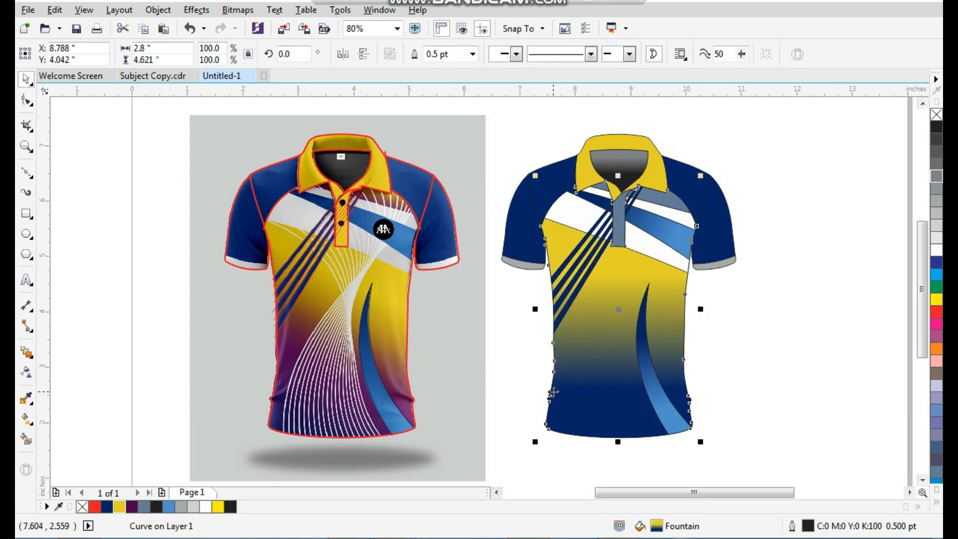
# - Add a colour node at 42% of the body gradient and colour it dark purple, sampled from the document palette
pyautogui.press('space')
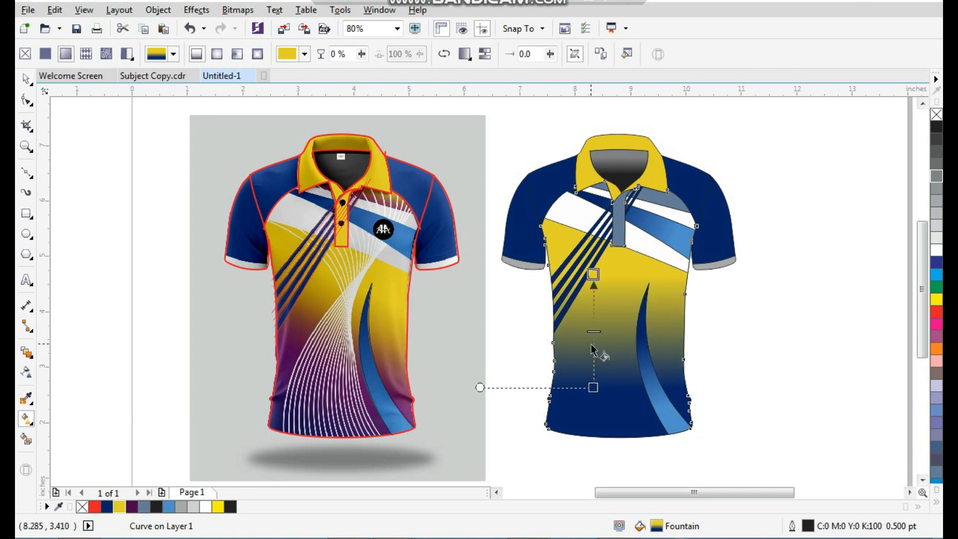
pyautogui.doubleClick(594, 341)
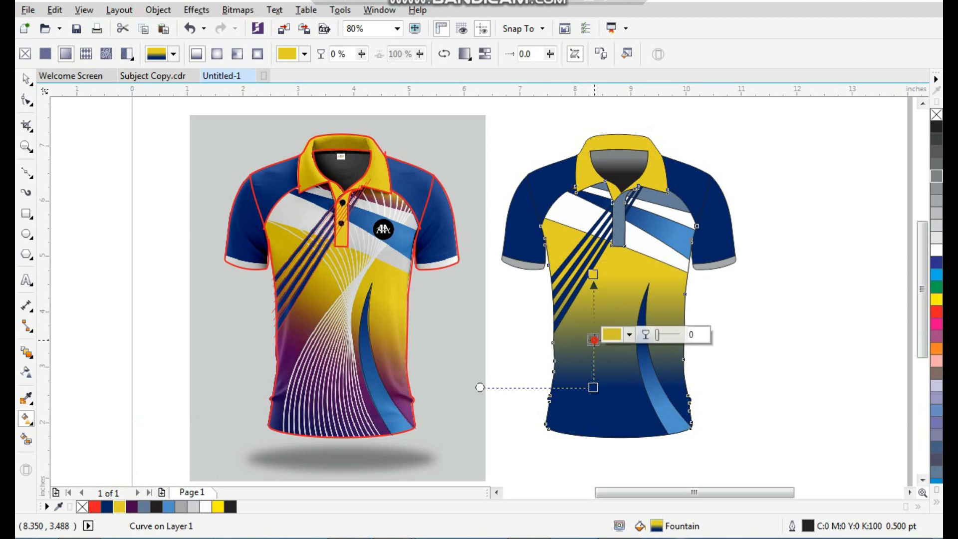
pyautogui.click(629, 335)
pyautogui.click(660, 365)
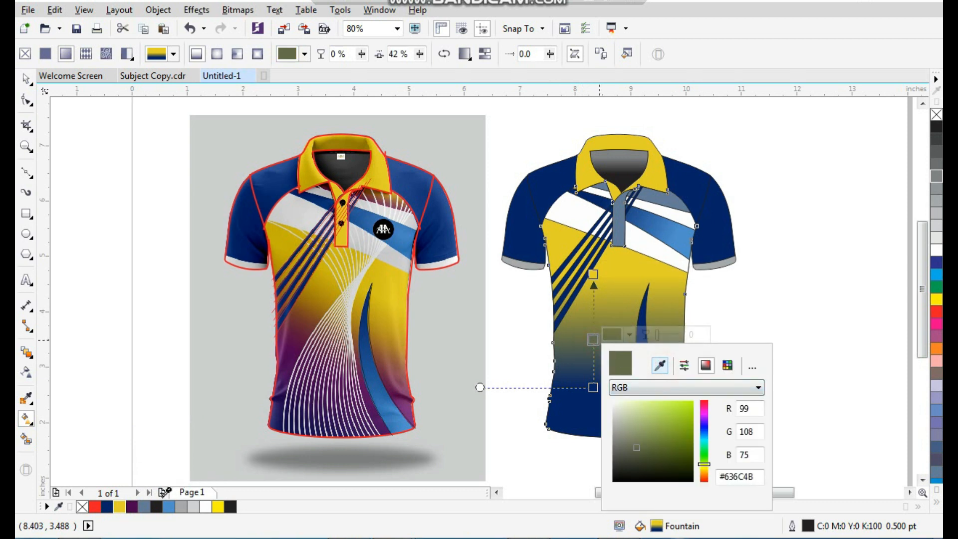
pyautogui.click(137, 499)
pyautogui.click(24, 78)
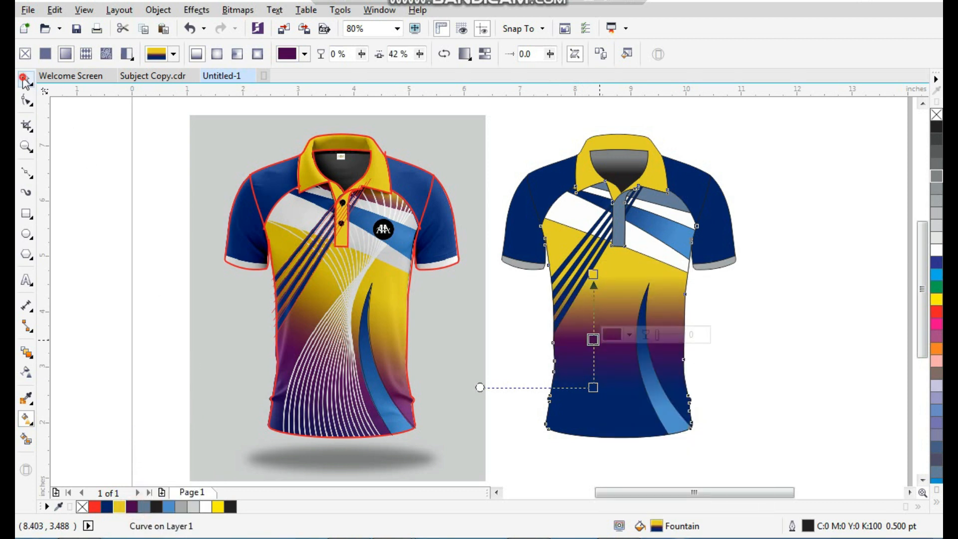
# - Fill the three large white chest bands of the recreated shirt with 20% Black light grey
pyautogui.click(95, 216)
pyautogui.click(734, 358)
pyautogui.press('space')
pyautogui.moveTo(657, 248); pyautogui.dragTo(681, 252)
pyautogui.hotkey('ctrl', 'z')
pyautogui.keyDown('shift'); pyautogui.click(684, 218); pyautogui.keyUp('shift')
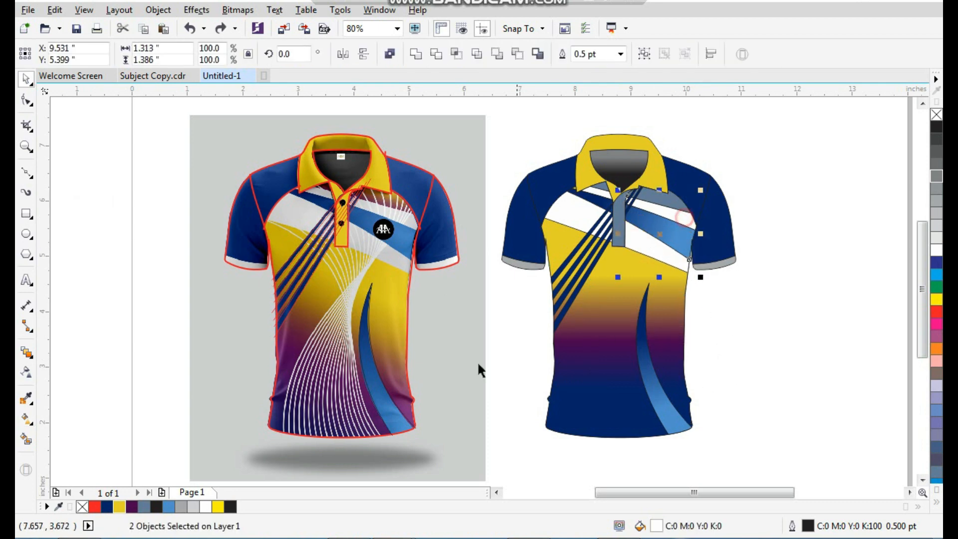
pyautogui.click(195, 506)
pyautogui.scroll(4, 551, 276)
pyautogui.click(528, 247)
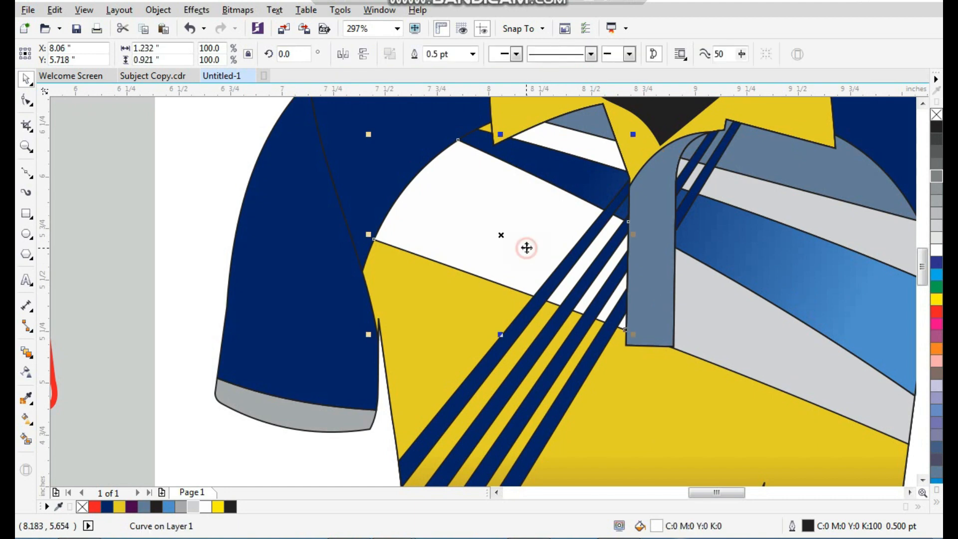
pyautogui.scroll(-3, 527, 297)
pyautogui.click(684, 230)
# - Fill the button placket of the recreated shirt with golden yellow
pyautogui.press('F2')
pyautogui.moveTo(642, 220); pyautogui.dragTo(504, 337)
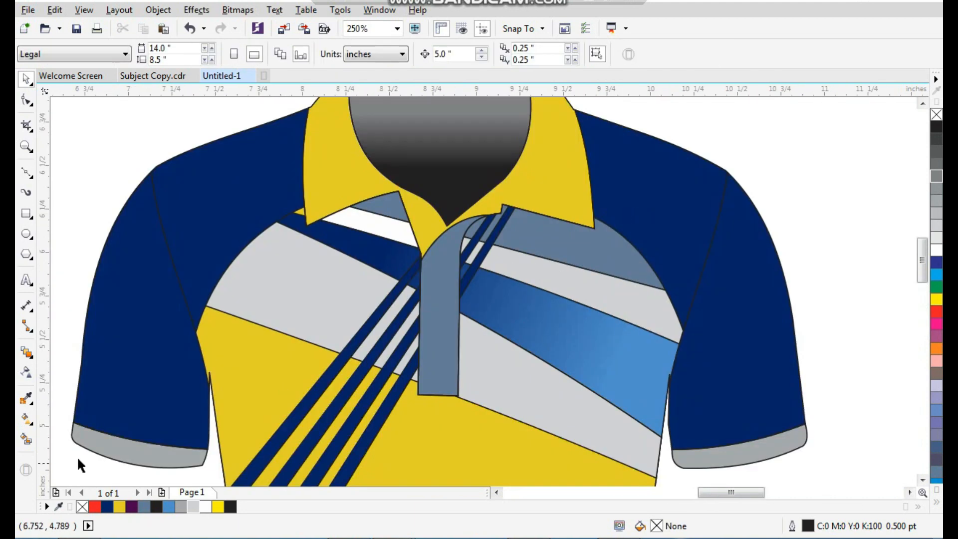
pyautogui.click(438, 310)
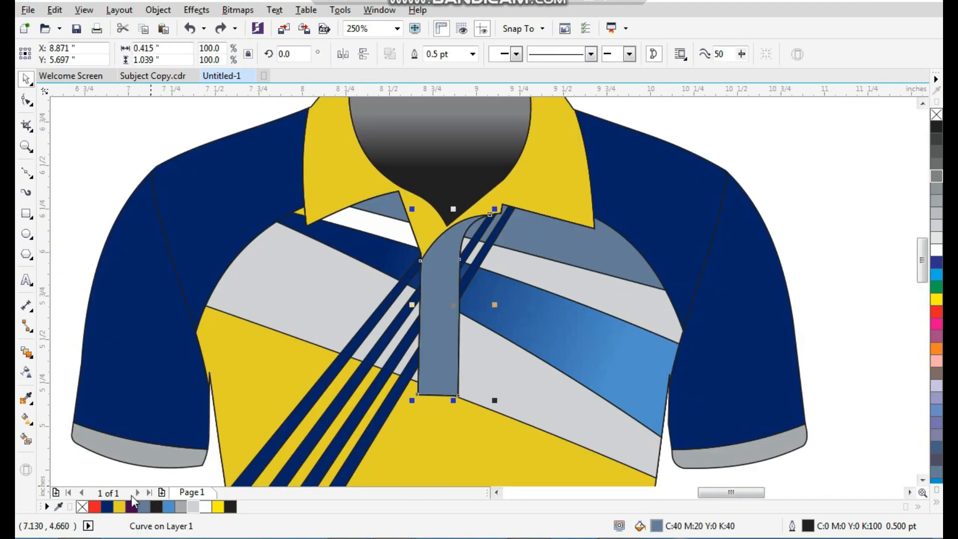
pyautogui.click(119, 506)
pyautogui.scroll(-2, 622, 256)
pyautogui.scroll(-1, 715, 197)
pyautogui.click(714, 193)
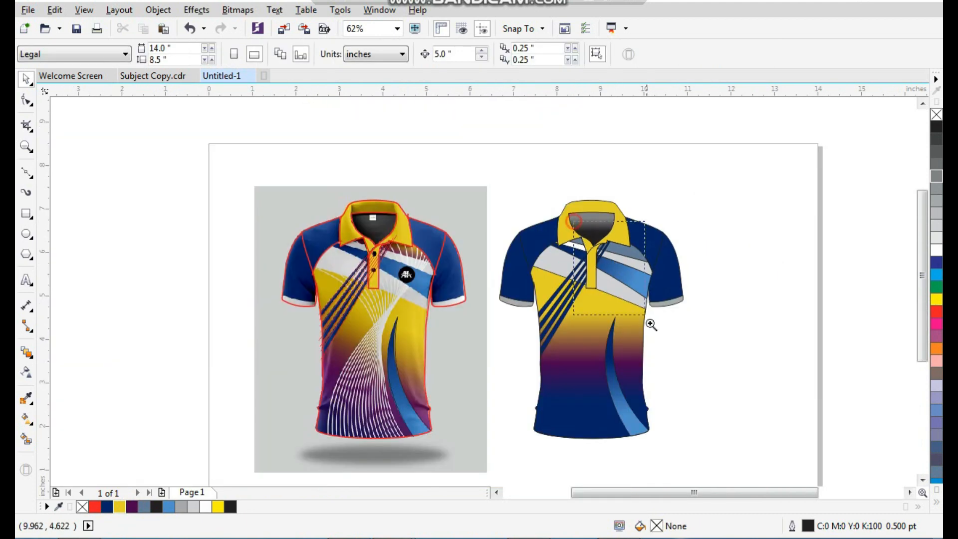
# - Draw a button circle about 0.058 inch wide on the upper placket, filled black with no outline
pyautogui.scroll(3, 715, 199)
pyautogui.press('F2')
pyautogui.moveTo(338, 184); pyautogui.dragTo(432, 280)
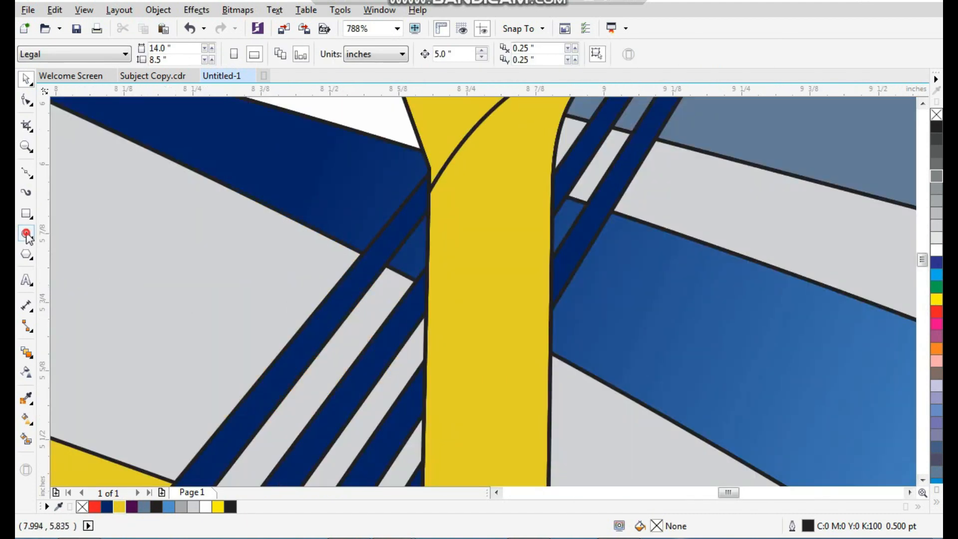
pyautogui.click(26, 233)
pyautogui.moveTo(475, 211); pyautogui.dragTo(516, 253)
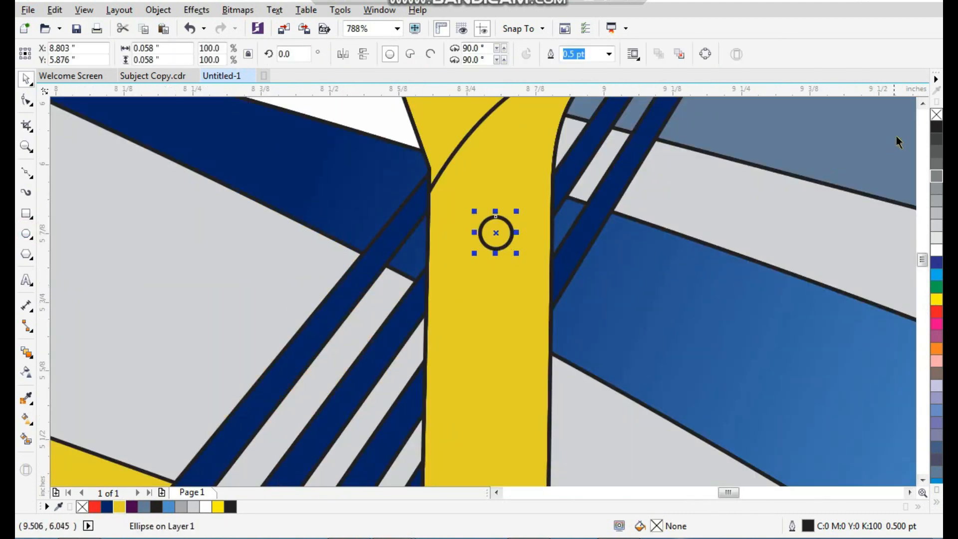
pyautogui.click(936, 127)
pyautogui.rightClick(936, 115)
# - Duplicate the black button straight down to the lower part of the placket, about 0.41 inch below
pyautogui.scroll(-1, 497, 251)
pyautogui.moveTo(492, 244); pyautogui.dragTo(492, 358)
pyautogui.scroll(-2, 588, 182)
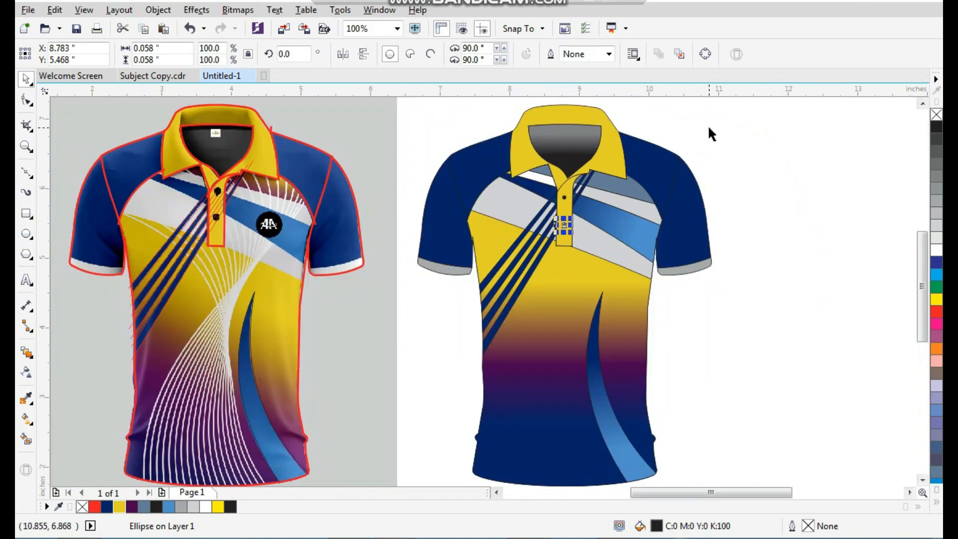
# - Draw a straight vertical line about 4.48 inches tall in the empty area to the right of the recreated shirt
pyautogui.click(709, 129)
pyautogui.scroll(-1, 709, 131)
pyautogui.press('F2')
pyautogui.moveTo(723, 134); pyautogui.dragTo(328, 420)
pyautogui.press('F2')
pyautogui.moveTo(239, 113); pyautogui.dragTo(778, 467)
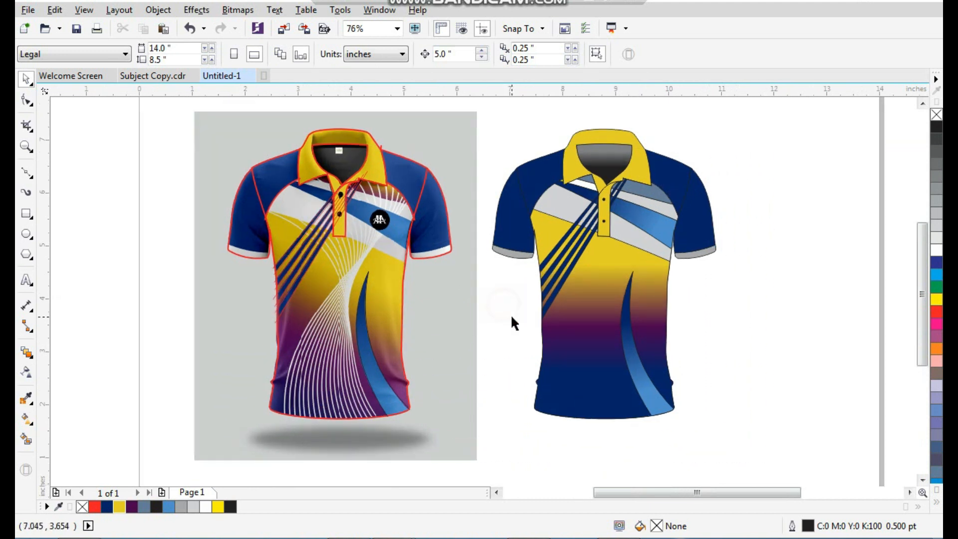
pyautogui.click(26, 173)
pyautogui.click(733, 155)
pyautogui.click(732, 394)
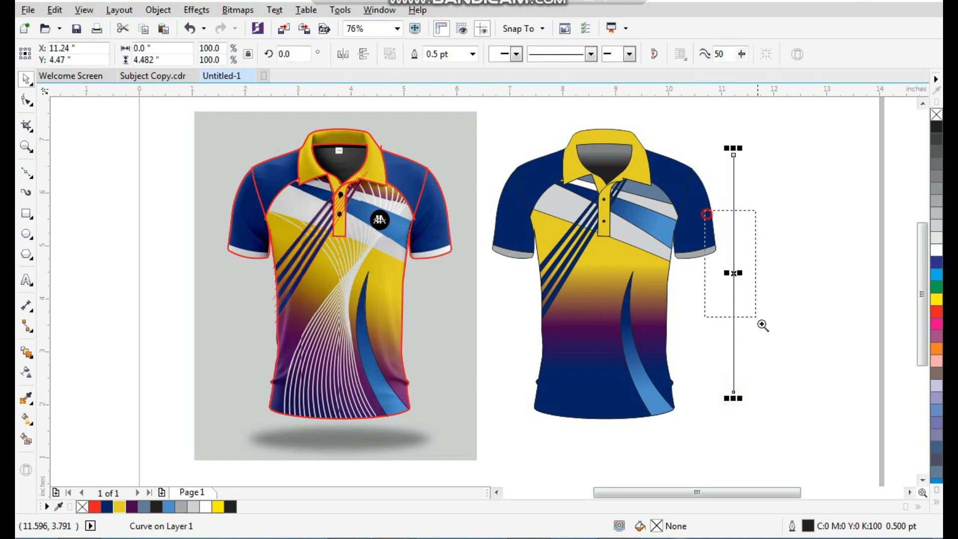
# - Copy the vertical line about 1.48 inches to the right and undo the extra repeated duplication
pyautogui.scroll(3, 740, 267)
pyautogui.moveTo(477, 277); pyautogui.dragTo(740, 282)
pyautogui.hotkey('ctrl', 'r')
pyautogui.hotkey('ctrl', 'z')
pyautogui.hotkey('ctrl', 'z')
# - Blend the two vertical lines together with 18 intermediate steps
pyautogui.click(26, 353)
pyautogui.moveTo(477, 306); pyautogui.dragTo(737, 282)
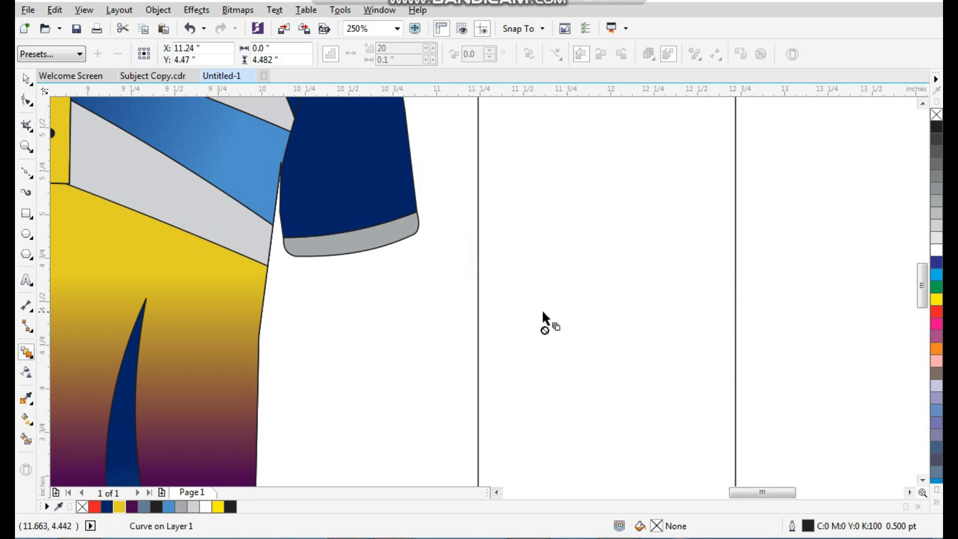
pyautogui.click(476, 309)
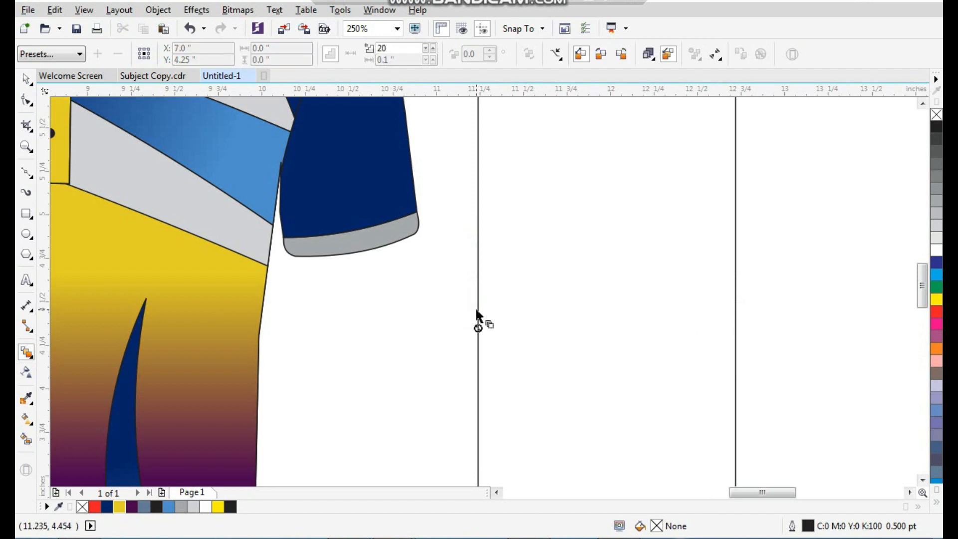
pyautogui.moveTo(477, 306); pyautogui.dragTo(736, 315)
pyautogui.doubleClick(404, 51)
pyautogui.write('18')
pyautogui.press('Return')
# - Set the outline width of the blended lines to 1 pt
pyautogui.press('F12')
pyautogui.press('Down')
pyautogui.press('Down')
pyautogui.press('Return')
# - Move the blended lines onto the middle of the recreated shirt and stretch them upward to about 5.03 inches tall
pyautogui.scroll(-1, 534, 268)
pyautogui.scroll(-1, 600, 286)
pyautogui.press('F2')
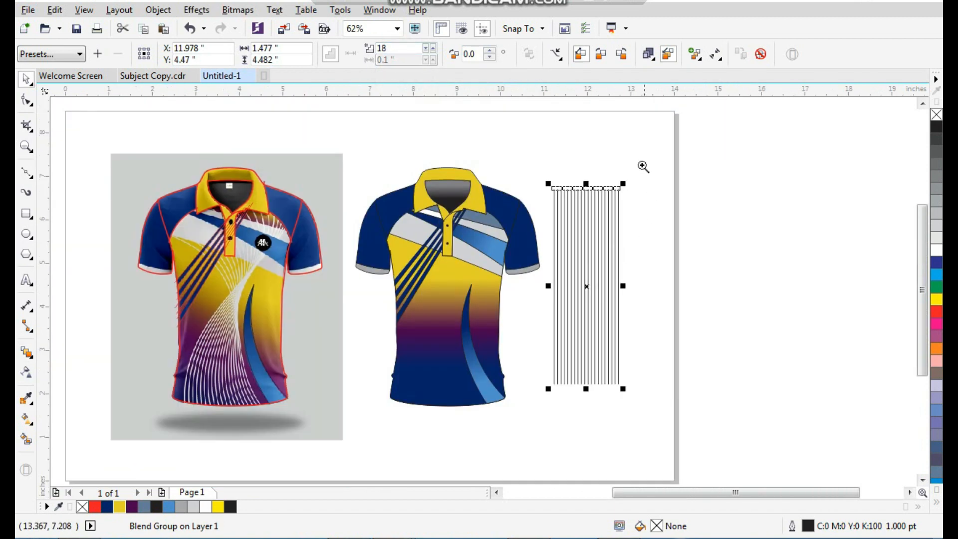
pyautogui.moveTo(641, 165); pyautogui.dragTo(175, 447)
pyautogui.moveTo(730, 268); pyautogui.dragTo(539, 298)
pyautogui.scroll(1, 684, 102)
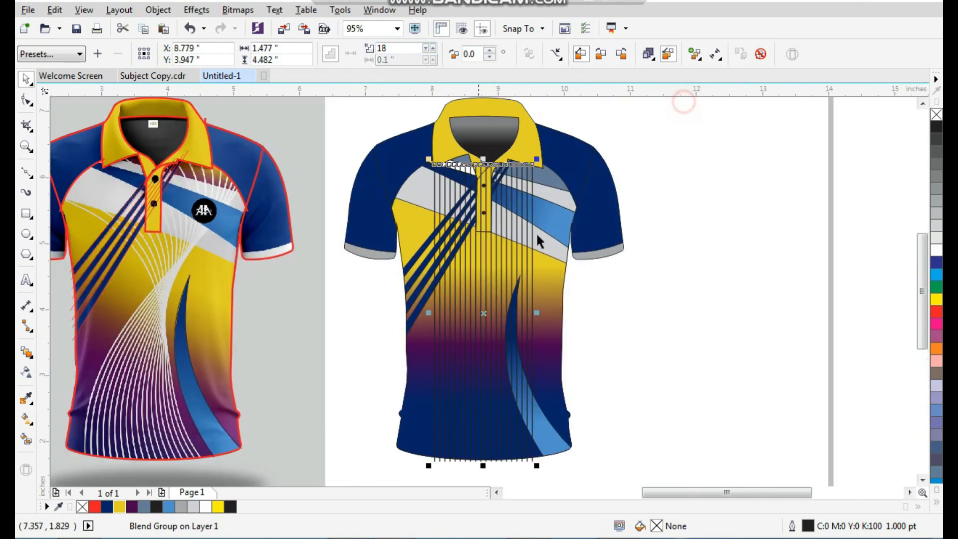
pyautogui.moveTo(483, 159); pyautogui.dragTo(484, 123)
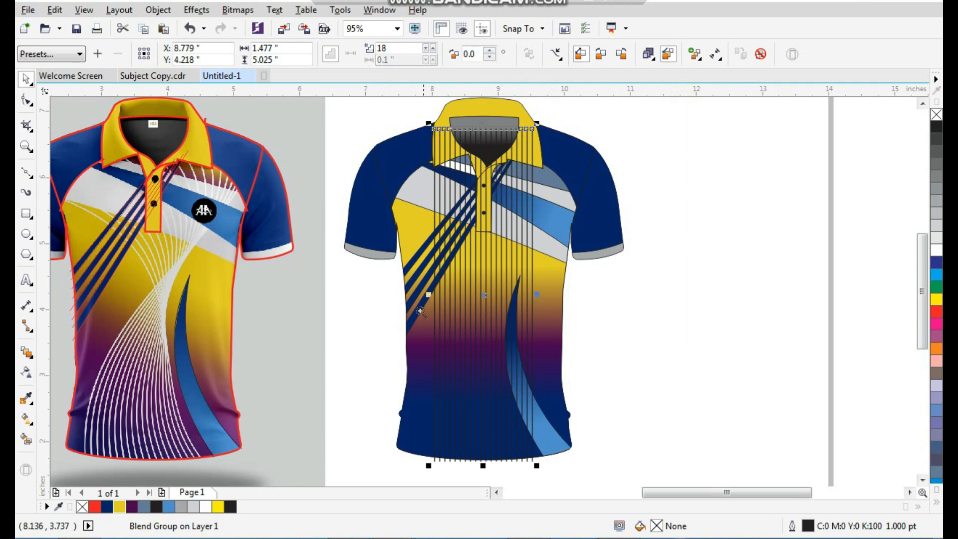
# - Change the outline colour of the blended lines to white
pyautogui.scroll(2, 504, 429)
pyautogui.rightClick(933, 252)
pyautogui.scroll(-2, 428, 342)
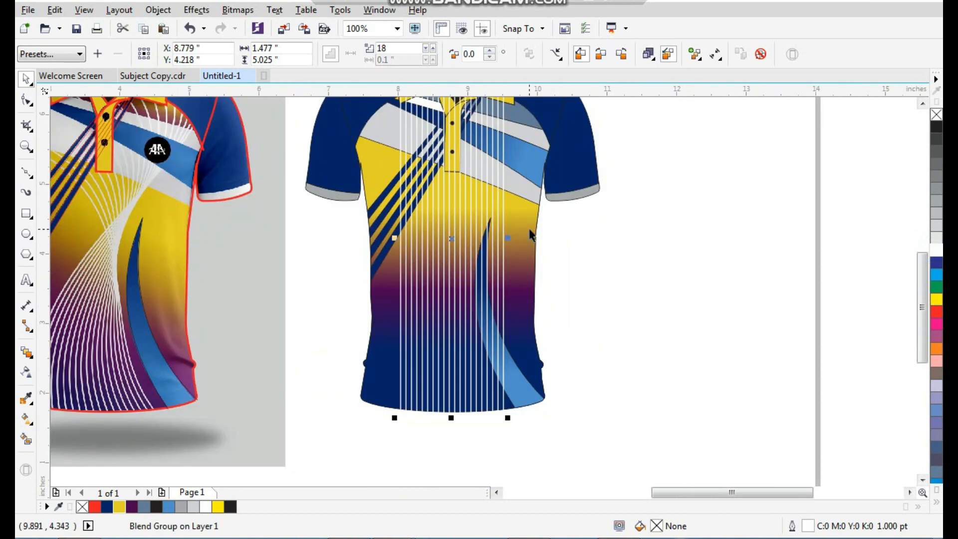
# - With the Shape tool, move the top node of the leftmost blend line across to the right shoulder seam
pyautogui.scroll(-2, 573, 128)
pyautogui.scroll(2, 424, 122)
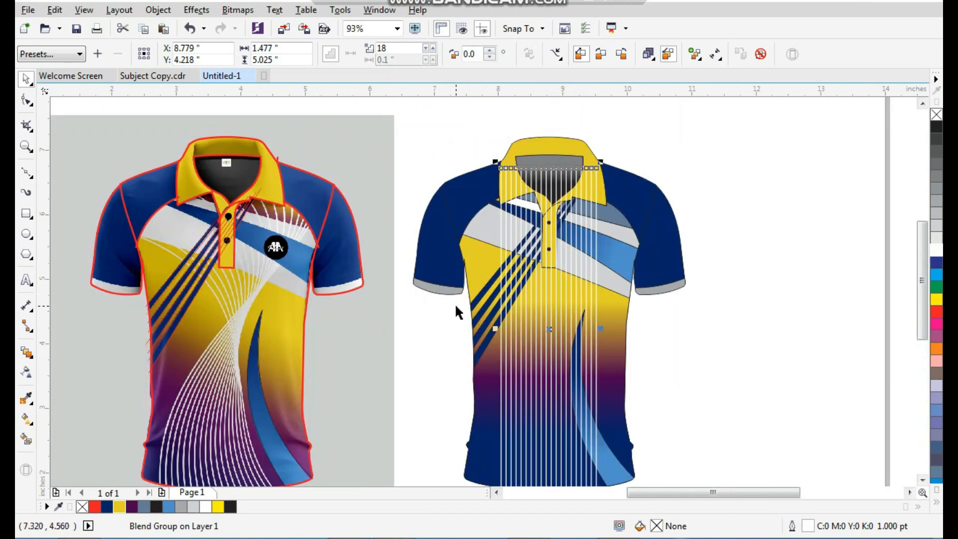
pyautogui.press('F10')
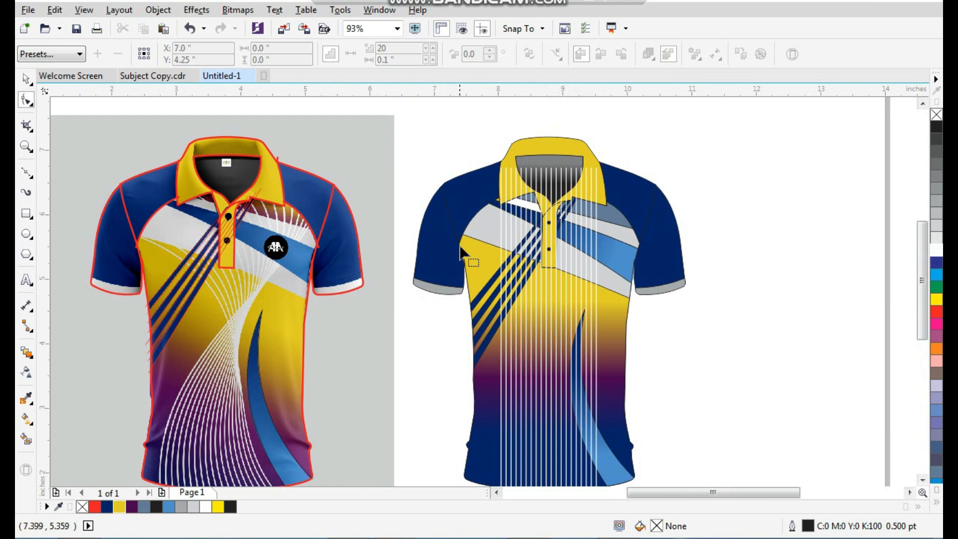
pyautogui.click(501, 302)
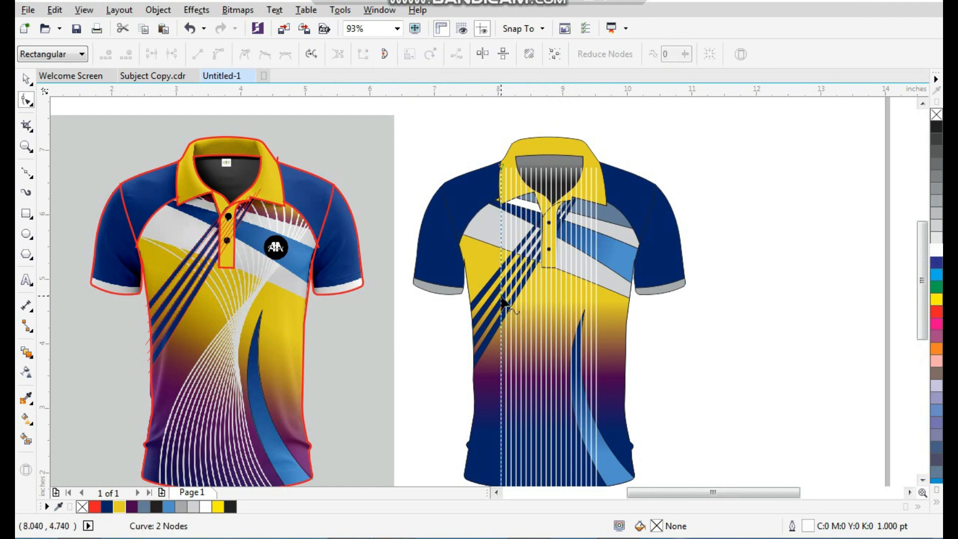
pyautogui.click(501, 297)
pyautogui.moveTo(500, 170); pyautogui.dragTo(646, 176)
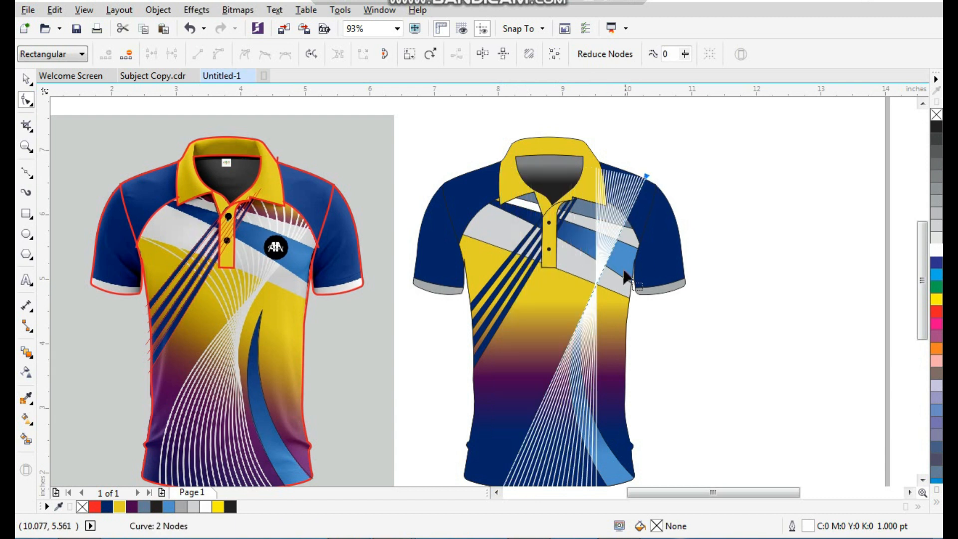
# - Convert the slanted blend line to a curve and bend it into an S-shape bulging toward the lower left body
pyautogui.click(560, 361)
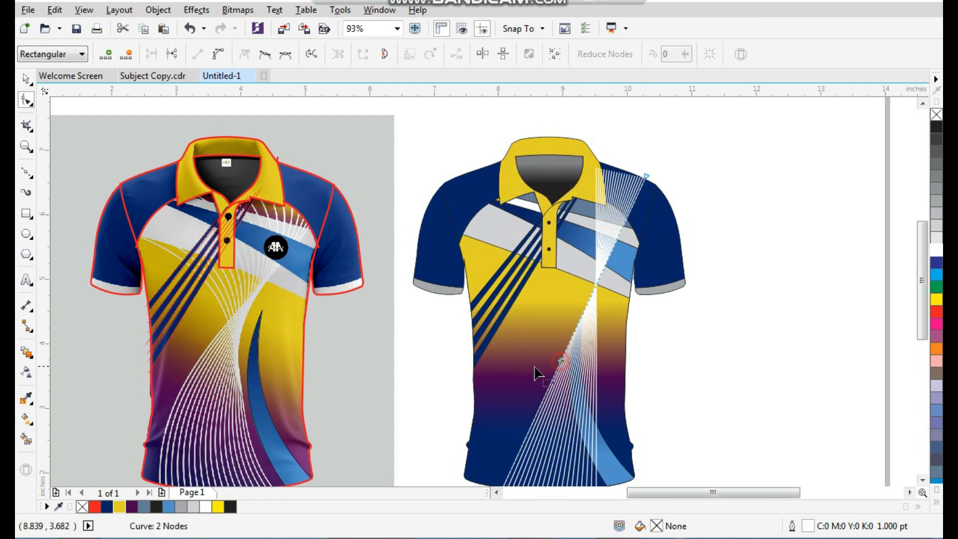
pyautogui.click(216, 54)
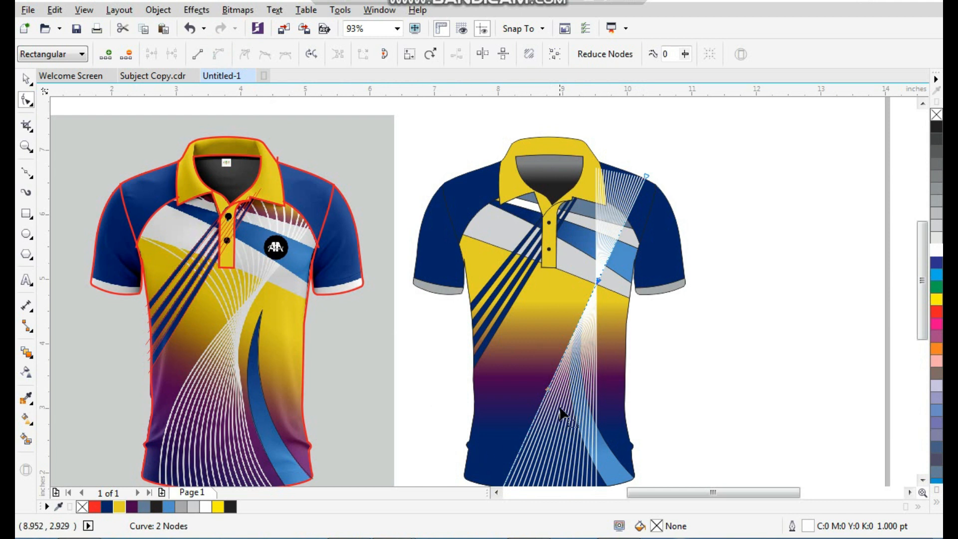
pyautogui.moveTo(548, 390); pyautogui.dragTo(485, 341)
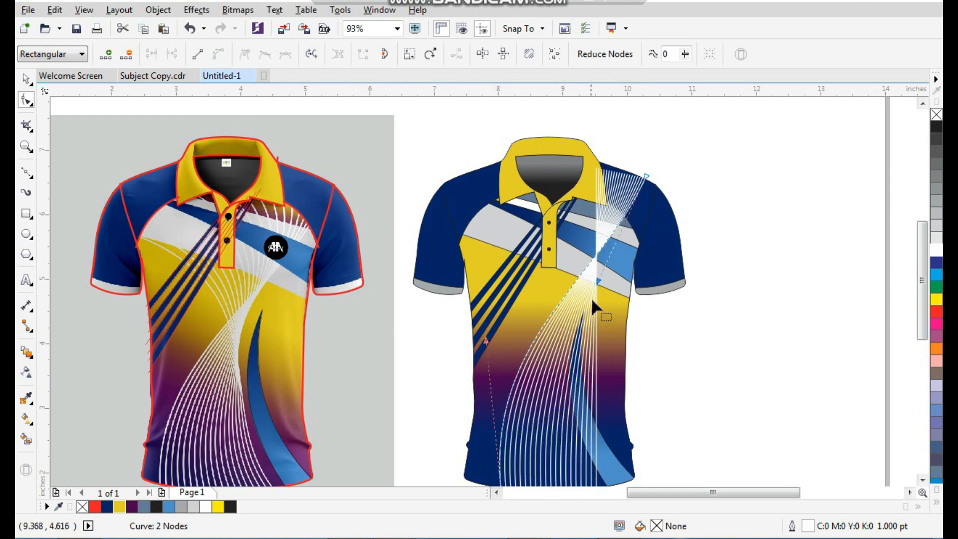
pyautogui.moveTo(598, 283); pyautogui.dragTo(610, 295)
pyautogui.moveTo(486, 337); pyautogui.dragTo(452, 303)
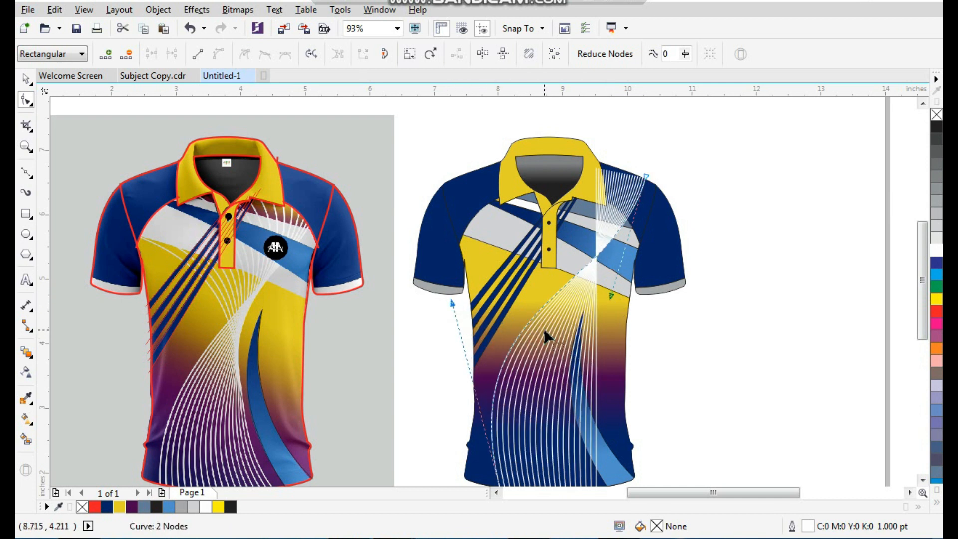
# - Convert the blend's straight right-hand line to a curve and move its upper end to the left shoulder
pyautogui.click(597, 365)
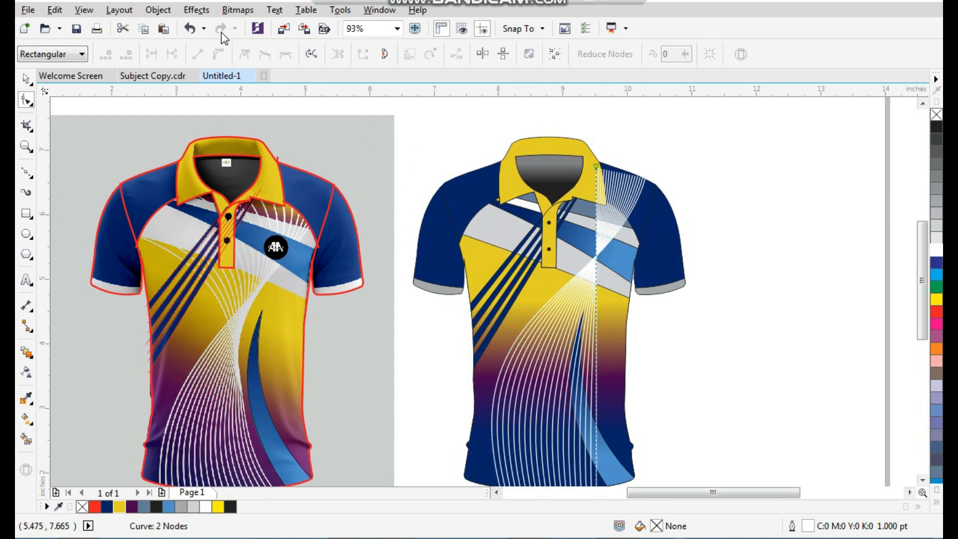
pyautogui.click(596, 343)
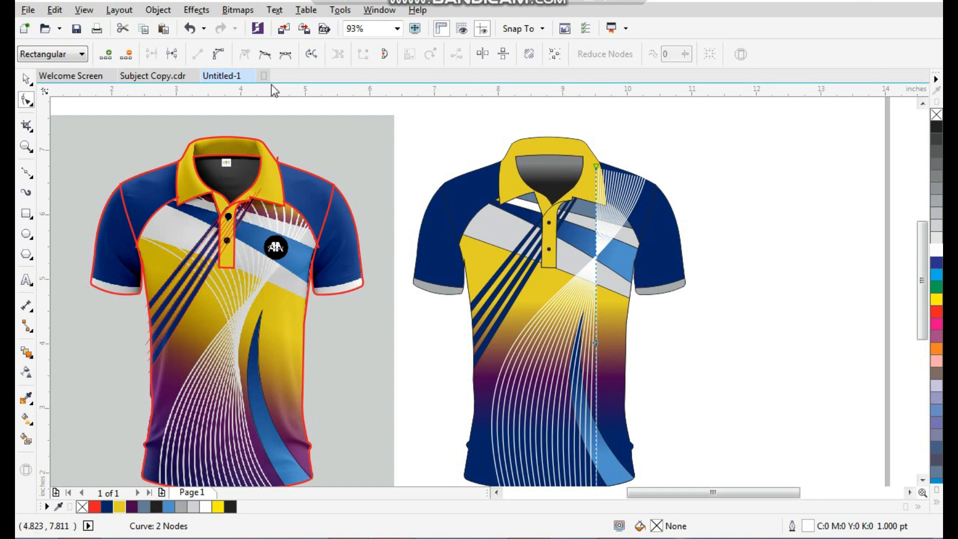
pyautogui.click(219, 51)
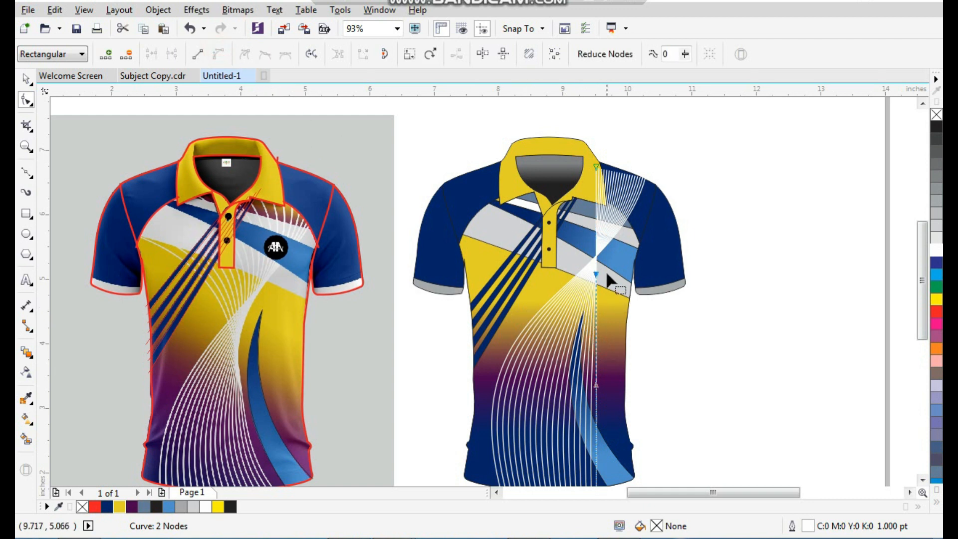
pyautogui.moveTo(598, 169); pyautogui.dragTo(459, 201)
pyautogui.moveTo(455, 307); pyautogui.dragTo(570, 314)
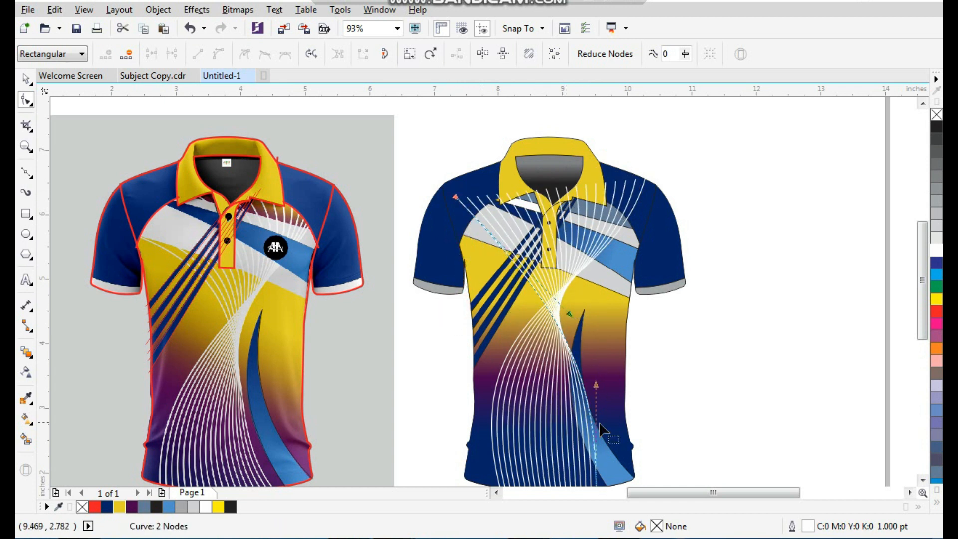
# - Bend the second control curve inward at the waist so the white lines cross in a narrow twist like the photo
pyautogui.moveTo(598, 386); pyautogui.dragTo(536, 423)
pyautogui.moveTo(570, 315); pyautogui.dragTo(567, 320)
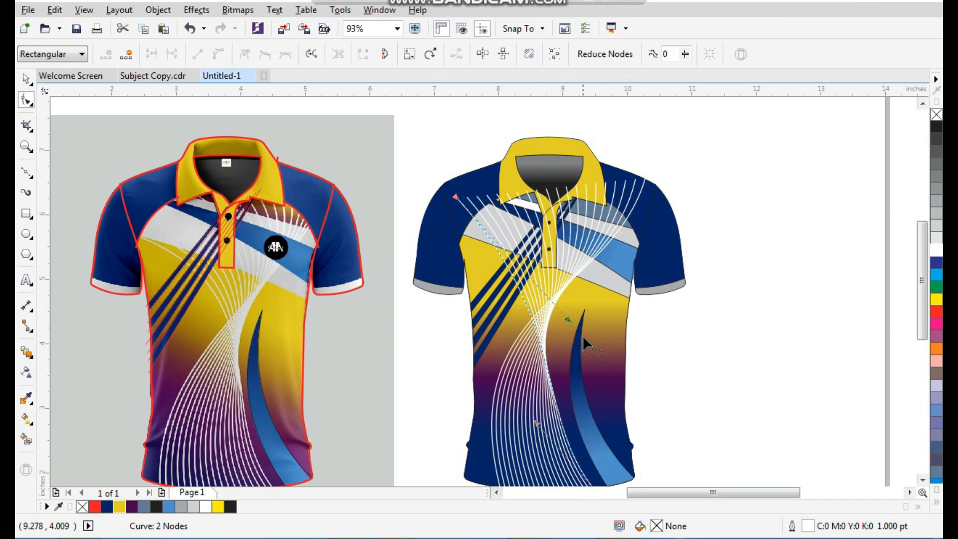
pyautogui.moveTo(569, 320); pyautogui.dragTo(547, 310)
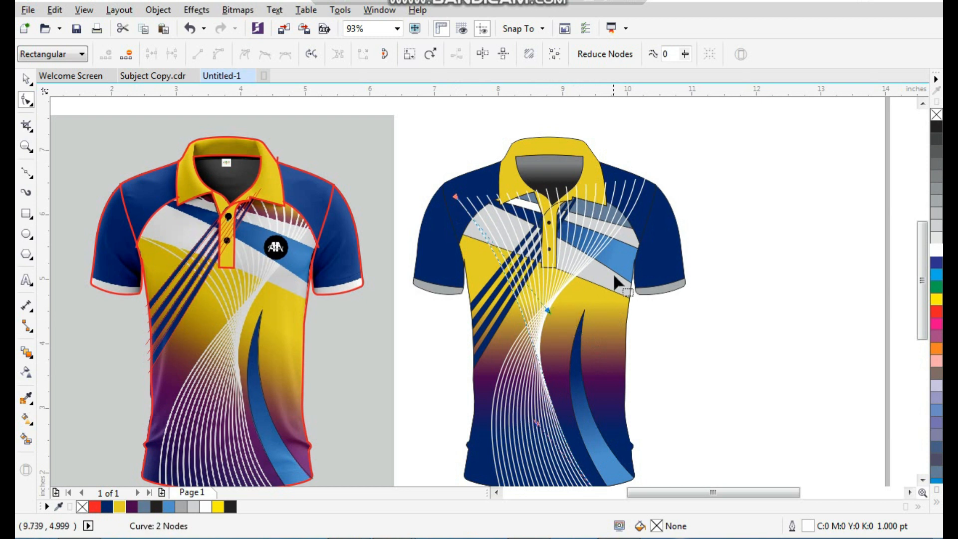
# - Fine-tune the end nodes of both control curves at the right shoulder and along the bottom hem
pyautogui.moveTo(656, 199)
pyautogui.mouseDown()
pyautogui.moveTo(664, 216)
pyautogui.moveTo(660, 195)
pyautogui.mouseUp()
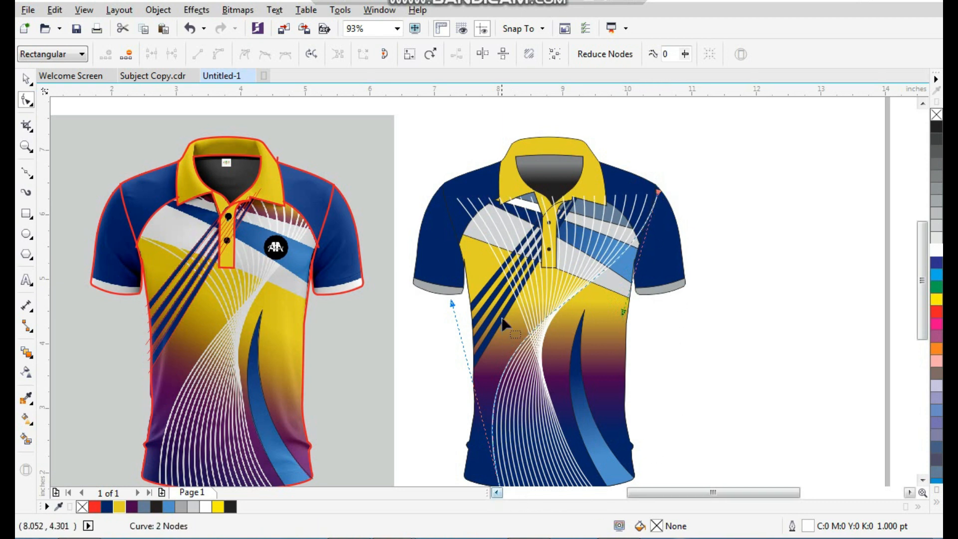
pyautogui.scroll(-2, 470, 321)
pyautogui.scroll(4, 522, 426)
pyautogui.moveTo(564, 433); pyautogui.dragTo(549, 427)
pyautogui.click(726, 427)
pyautogui.moveTo(732, 432); pyautogui.dragTo(743, 430)
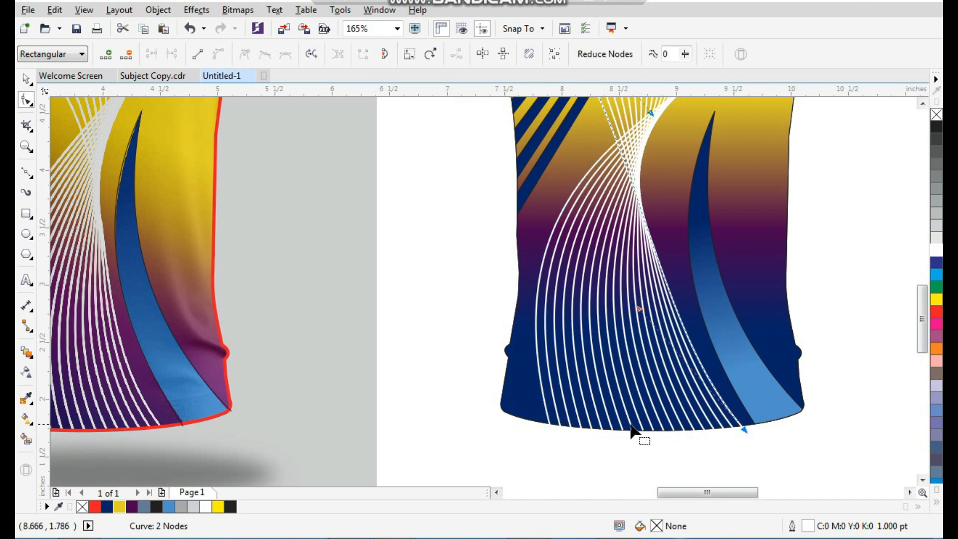
pyautogui.scroll(-5, 647, 435)
pyautogui.moveTo(497, 325); pyautogui.dragTo(813, 158)
pyautogui.press('space')
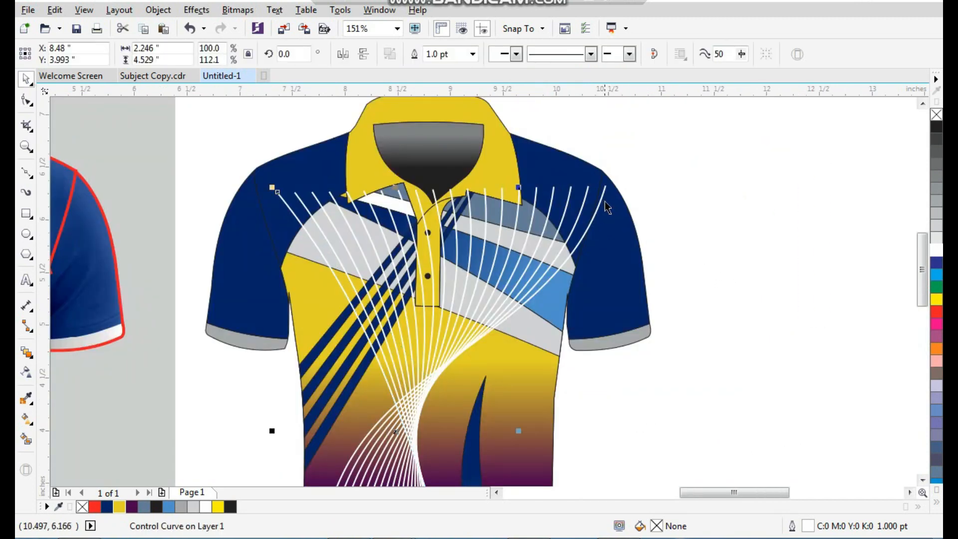
pyautogui.scroll(-1, 556, 251)
pyautogui.click(676, 321)
pyautogui.press('F2')
pyautogui.moveTo(643, 246); pyautogui.dragTo(334, 457)
pyautogui.click(486, 255)
pyautogui.hotkey('ctrl', 'z')
pyautogui.moveTo(487, 254); pyautogui.dragTo(489, 269)
pyautogui.hotkey('ctrl', 'z')
# - Break the white line blend apart and group all the resulting lines
pyautogui.rightClick(498, 237)
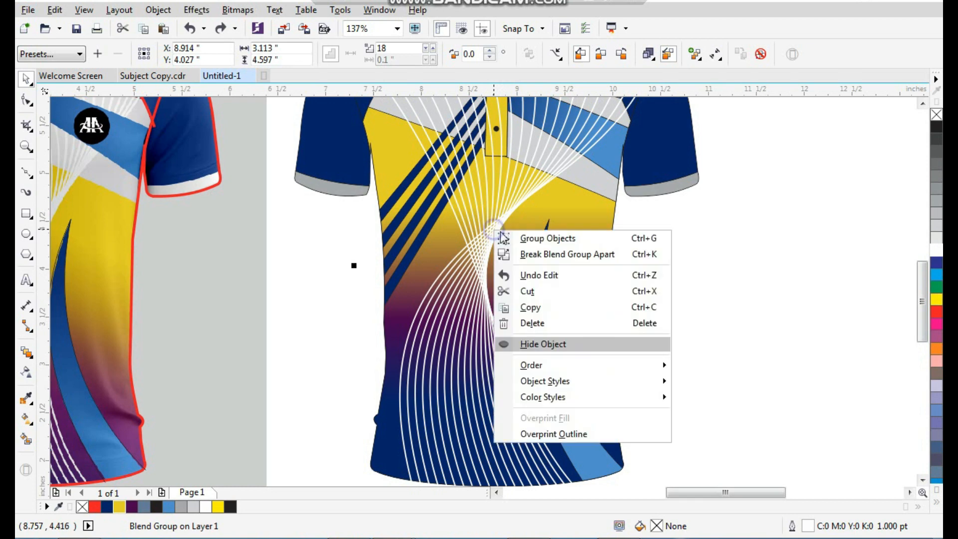
pyautogui.click(526, 254)
pyautogui.moveTo(494, 232); pyautogui.dragTo(508, 262)
pyautogui.hotkey('ctrl', 'z')
pyautogui.hotkey('ctrl', 'g')
# - PowerClip the grouped white lines inside the gradient body of the recreated shirt
pyautogui.rightClick(489, 245)
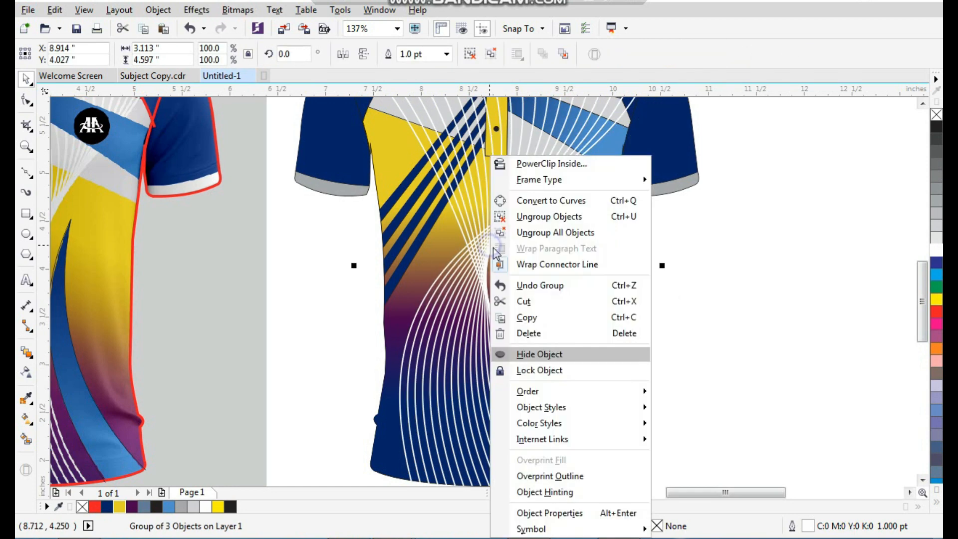
pyautogui.click(552, 163)
pyautogui.click(605, 248)
pyautogui.click(669, 289)
# - Select all parts of the recreated shirt and remove their outlines
pyautogui.scroll(-3, 571, 343)
pyautogui.press('F2')
pyautogui.moveTo(696, 123); pyautogui.dragTo(260, 466)
pyautogui.moveTo(734, 124); pyautogui.dragTo(452, 457)
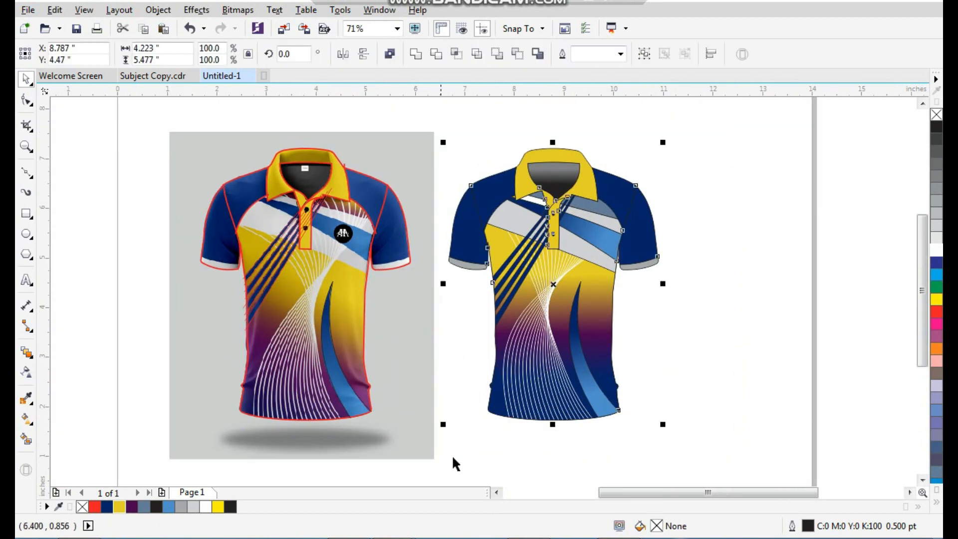
pyautogui.rightClick(936, 115)
pyautogui.click(784, 225)
pyautogui.scroll(-4, 534, 205)
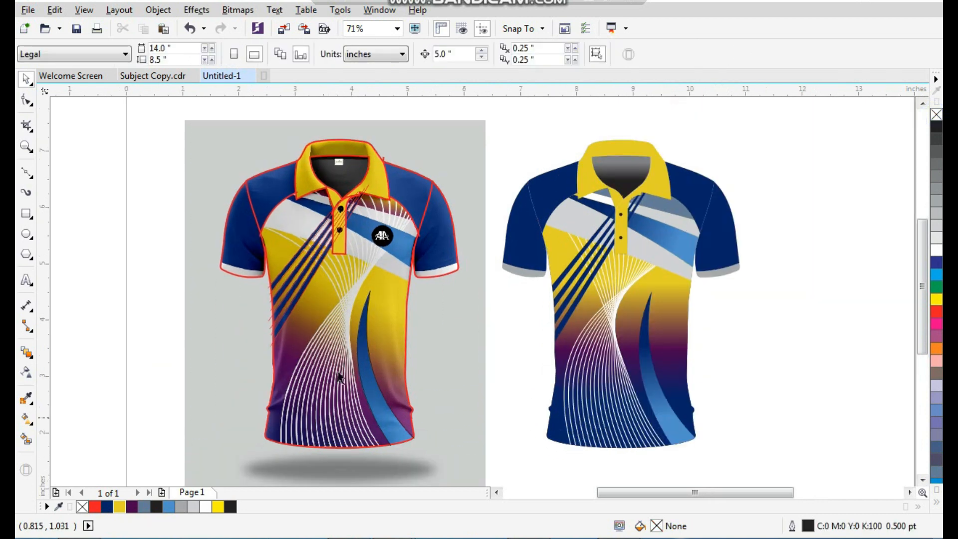
pyautogui.scroll(3, 694, 299)
pyautogui.moveTo(704, 109); pyautogui.dragTo(203, 418)
pyautogui.moveTo(732, 238); pyautogui.dragTo(753, 225)
pyautogui.hotkey('ctrl', 'z')
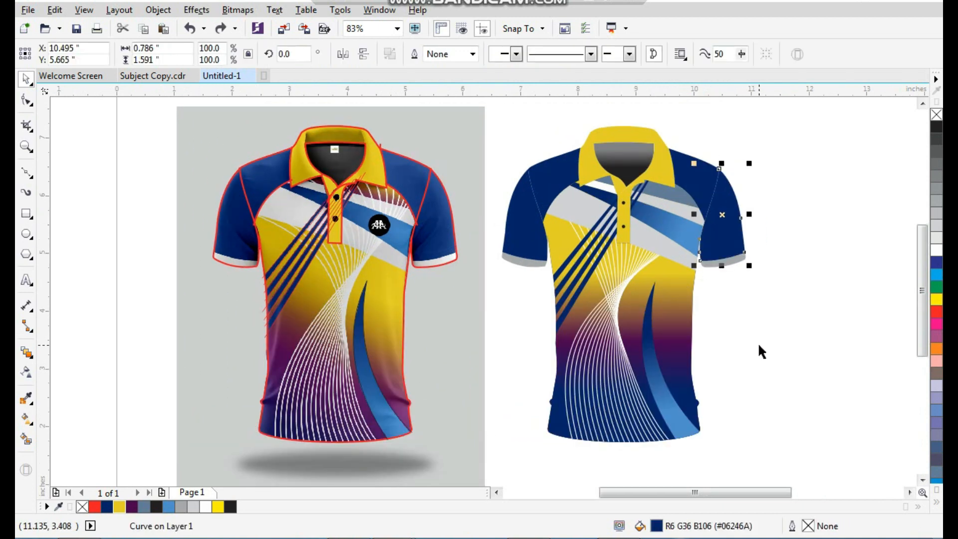
pyautogui.click(759, 343)
pyautogui.press('F7')
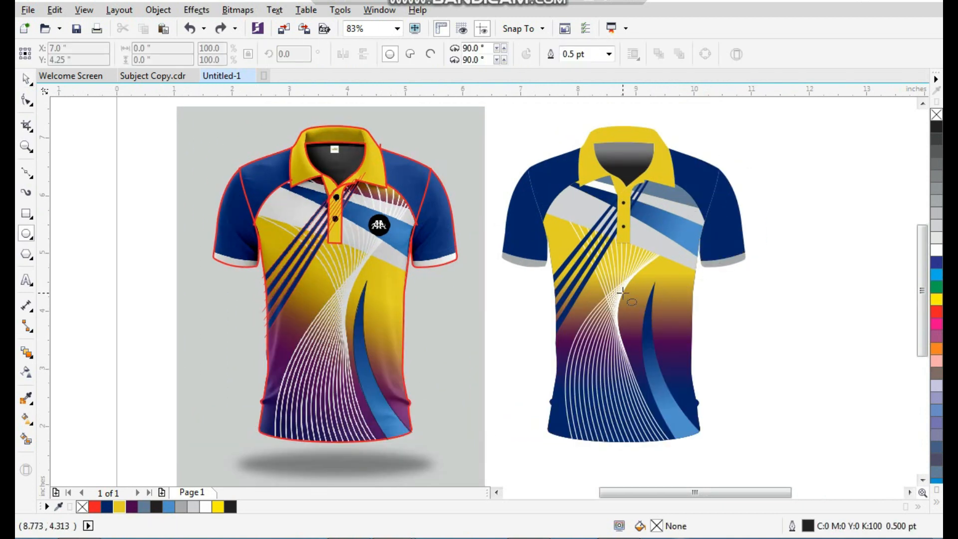
pyautogui.press('space')
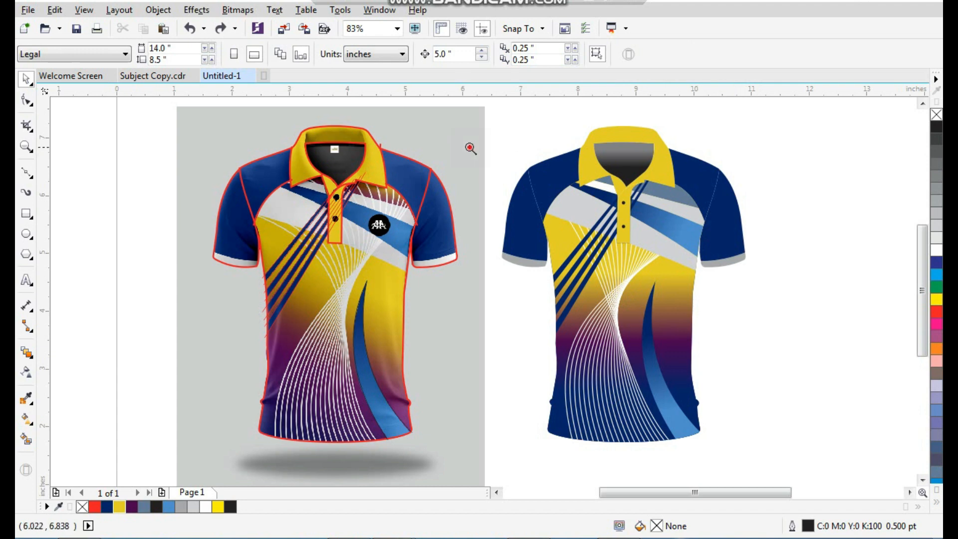
pyautogui.moveTo(465, 148); pyautogui.dragTo(597, 294)
pyautogui.moveTo(521, 310); pyautogui.dragTo(462, 328)
pyautogui.hotkey('ctrl', 'z')
pyautogui.hotkey('ctrl', 'z')
pyautogui.scroll(-1, 485, 284)
# - Sketch a closed-looking freehand shadow shape about 0.69 by 0.94 in over the left sleeve's underarm area
pyautogui.press('F2')
pyautogui.moveTo(447, 193); pyautogui.dragTo(578, 397)
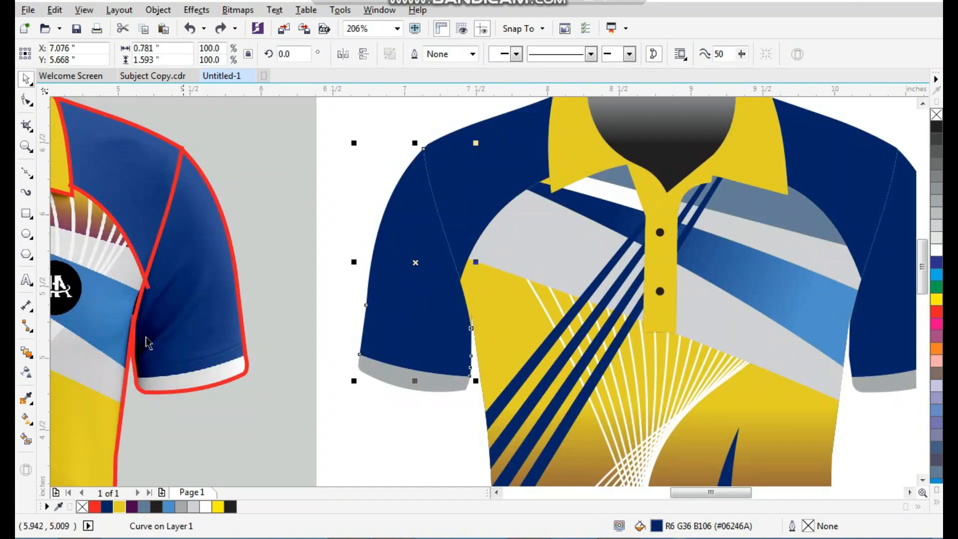
pyautogui.click(27, 172)
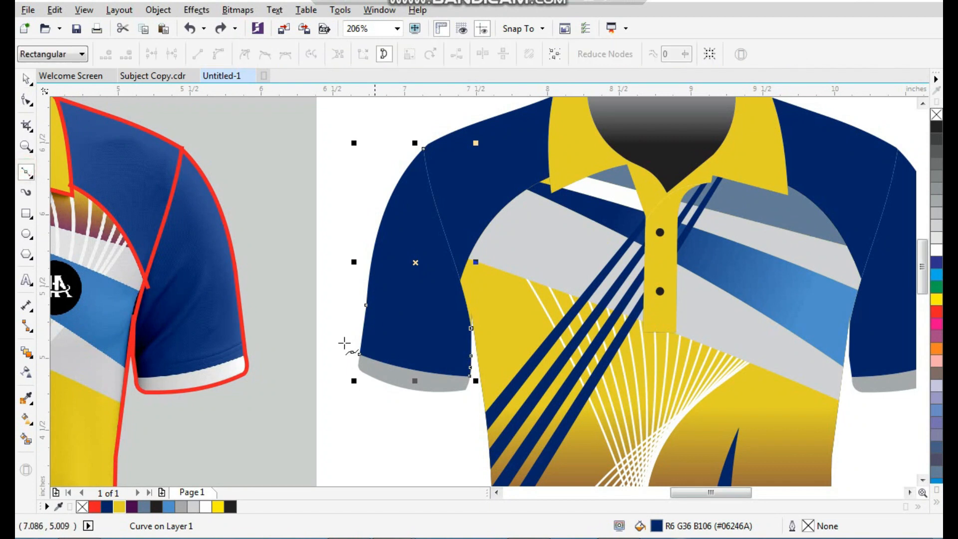
pyautogui.click(30, 182)
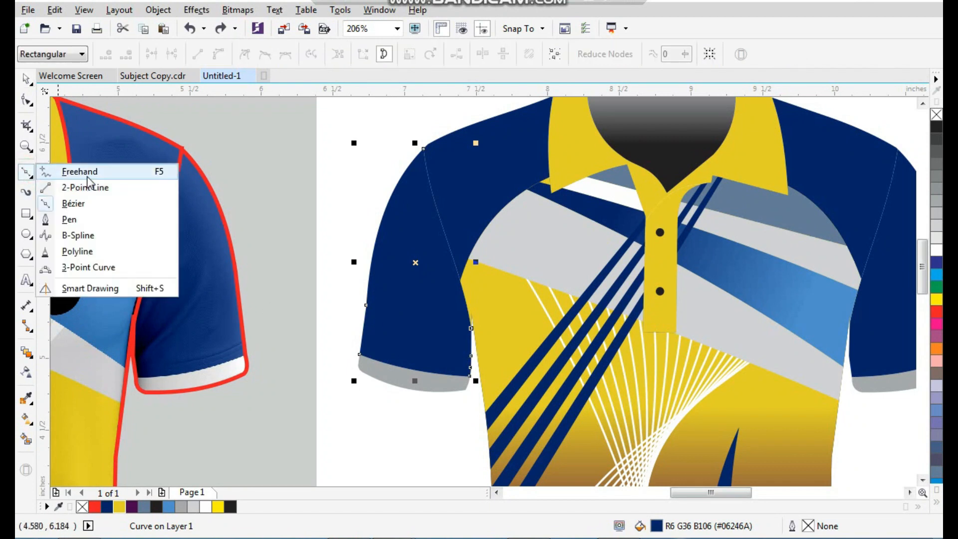
pyautogui.click(60, 167)
pyautogui.click(477, 366)
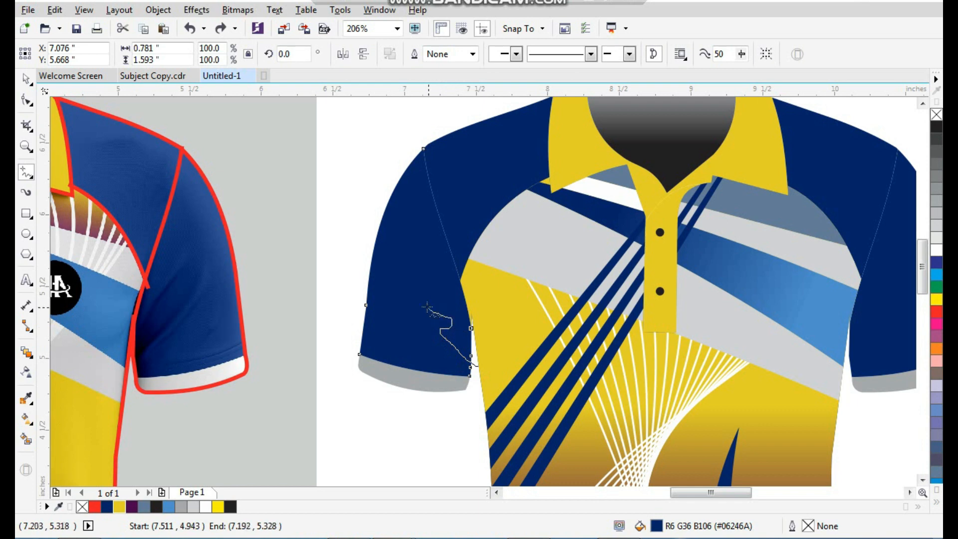
pyautogui.moveTo(408, 230)
pyautogui.mouseDown()
pyautogui.moveTo(464, 285)
pyautogui.moveTo(496, 354)
pyautogui.moveTo(486, 366)
pyautogui.moveTo(491, 342)
pyautogui.mouseUp()
# - Close the freehand shadow curve and fill it with black
pyautogui.press('space')
pyautogui.scroll(2, 456, 344)
pyautogui.click(937, 128)
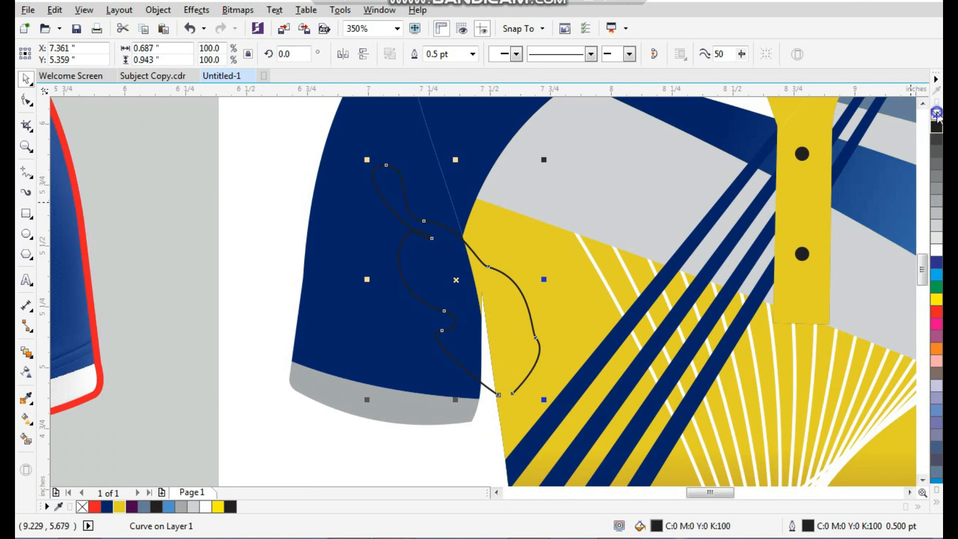
pyautogui.click(654, 54)
# - Convert the black shadow shape to a 450 dpi CMYK bitmap with anti-aliasing and a transparent background
pyautogui.click(232, 14)
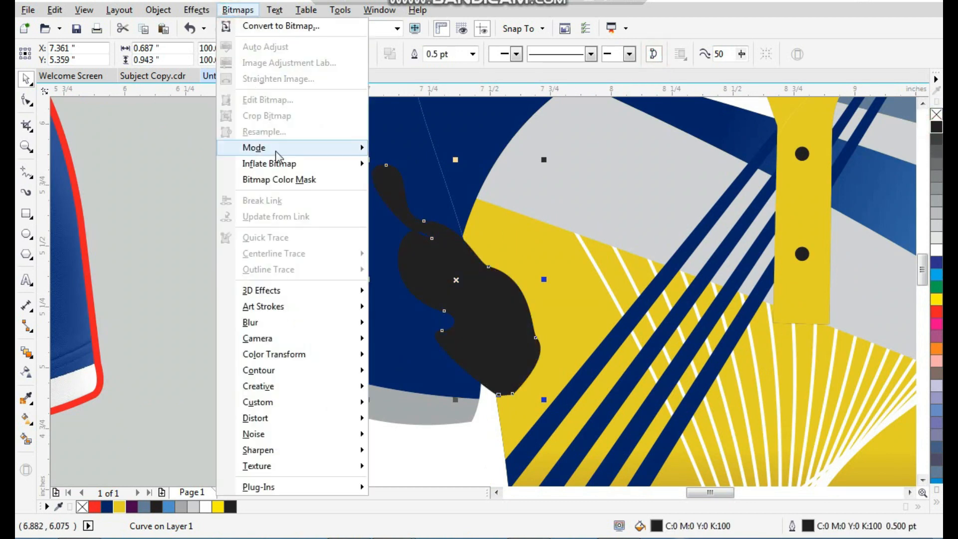
pyautogui.moveTo(315, 327)
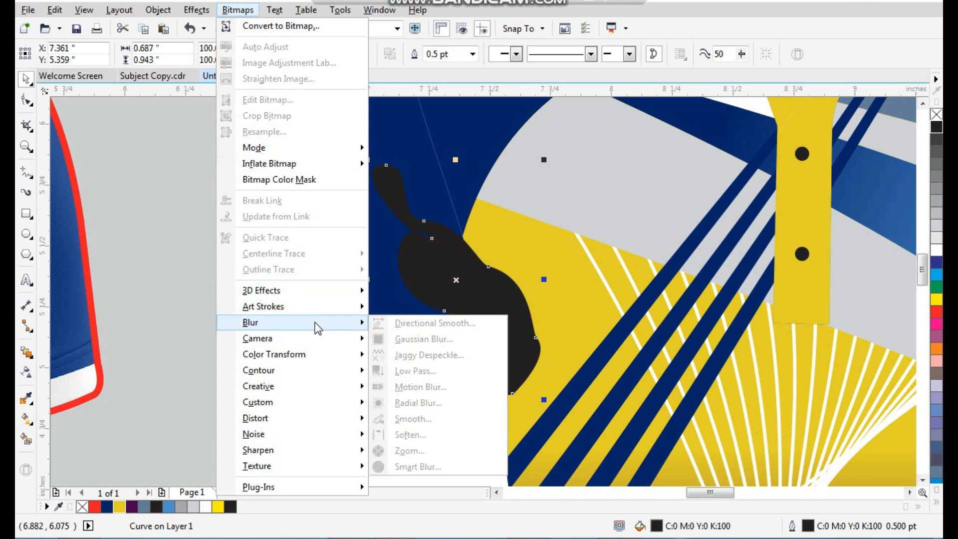
pyautogui.click(480, 300)
pyautogui.click(238, 12)
pyautogui.click(269, 26)
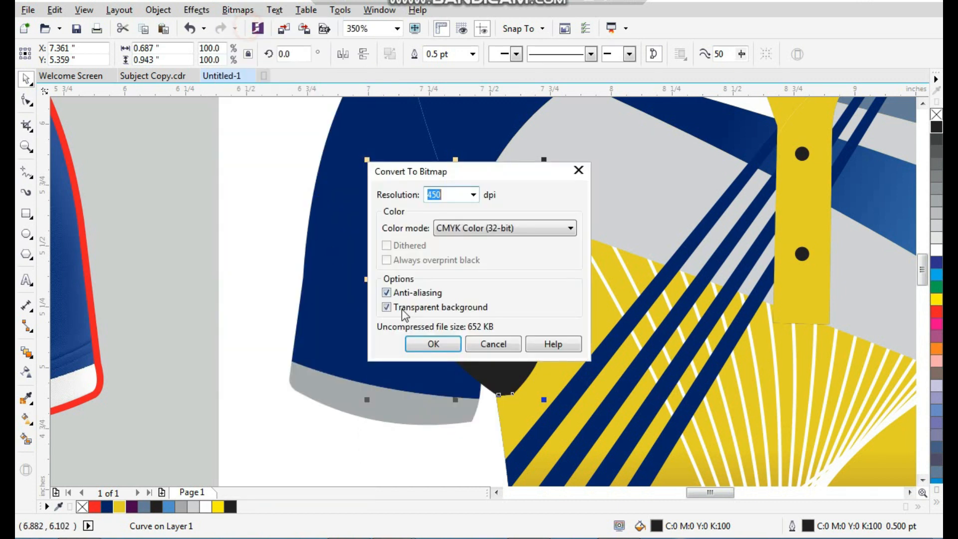
pyautogui.click(433, 345)
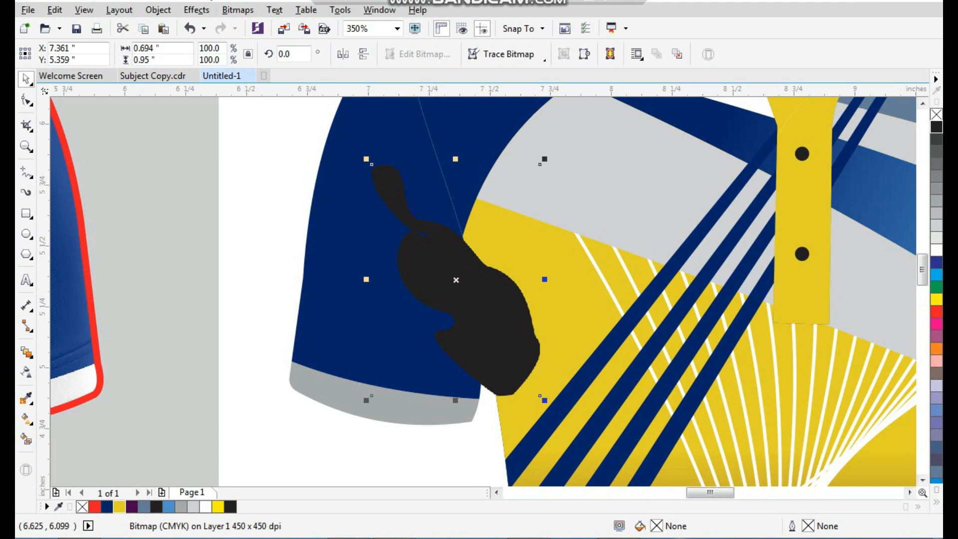
# - Apply a Gaussian Blur with a radius of 50 pixels to the shadow bitmap
pyautogui.click(238, 10)
pyautogui.moveTo(348, 328)
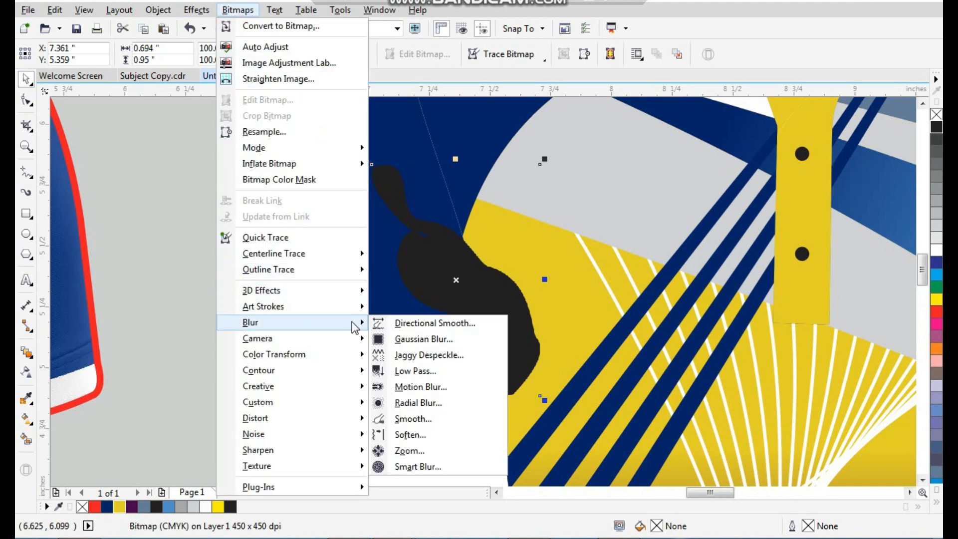
pyautogui.click(400, 339)
pyautogui.moveTo(469, 218); pyautogui.dragTo(741, 101)
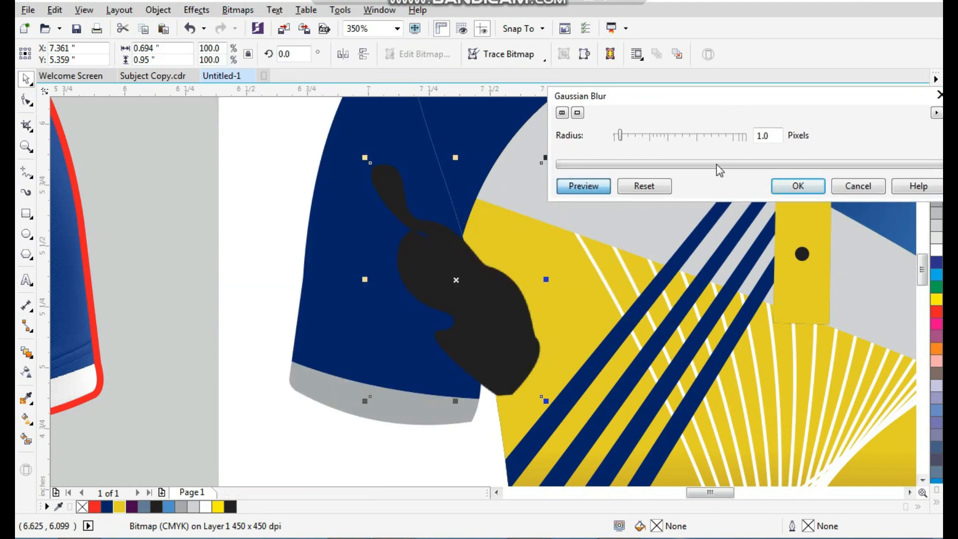
pyautogui.moveTo(623, 140); pyautogui.dragTo(705, 138)
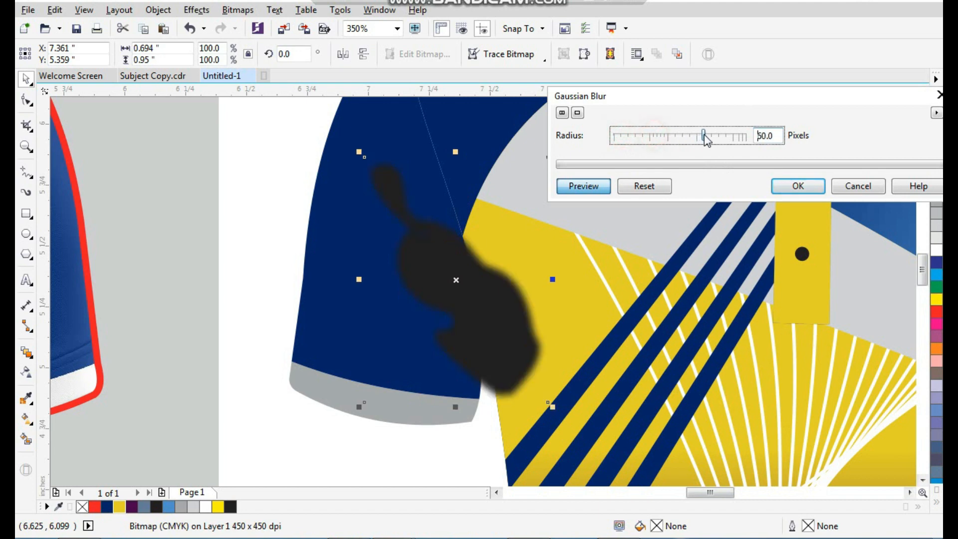
pyautogui.click(805, 190)
# - Place a mirrored copy of the blurred shadow over the inner side of the right sleeve
pyautogui.scroll(-5, 451, 285)
pyautogui.scroll(2, 402, 206)
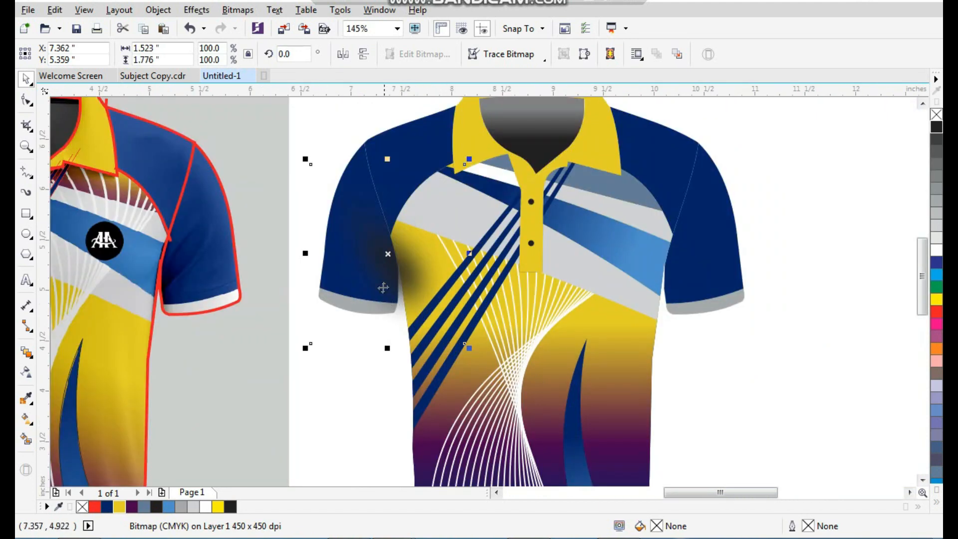
pyautogui.moveTo(373, 272); pyautogui.dragTo(384, 272)
pyautogui.moveTo(306, 257); pyautogui.dragTo(633, 257)
pyautogui.moveTo(560, 269); pyautogui.dragTo(688, 269)
pyautogui.hotkey('ctrl', 'z')
pyautogui.hotkey('ctrl', 'z')
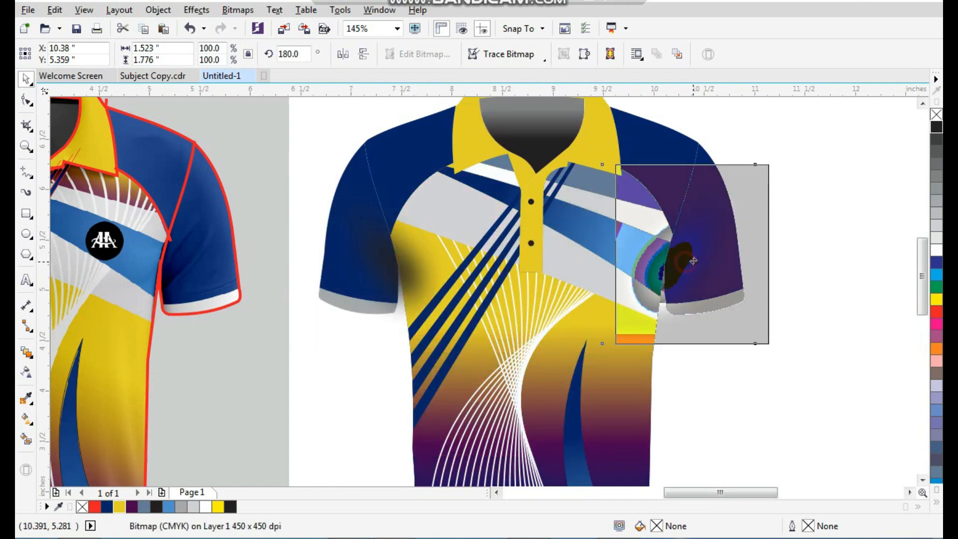
# - Adjust the left shadow's position, send it behind the shirt and PowerClip it inside the left sleeve
pyautogui.scroll(1, 429, 302)
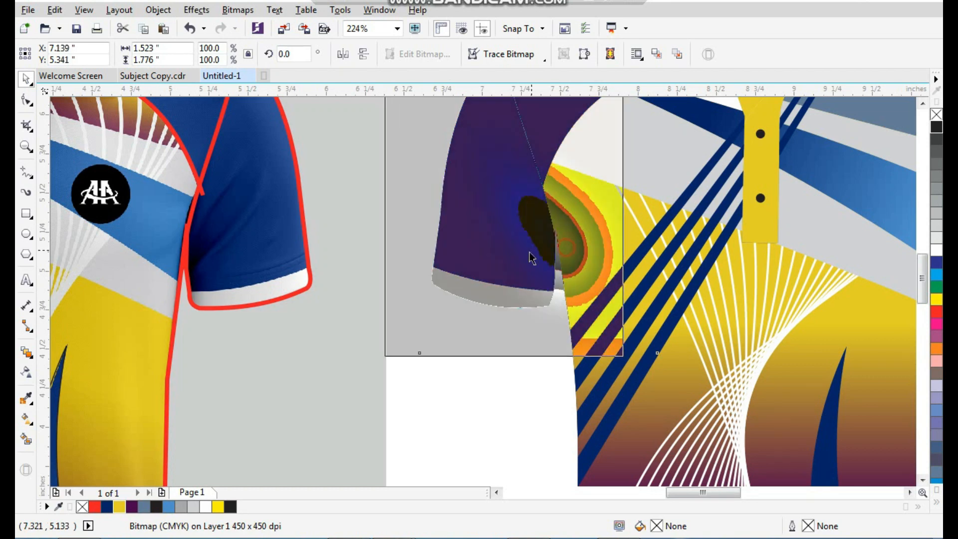
pyautogui.click(497, 396)
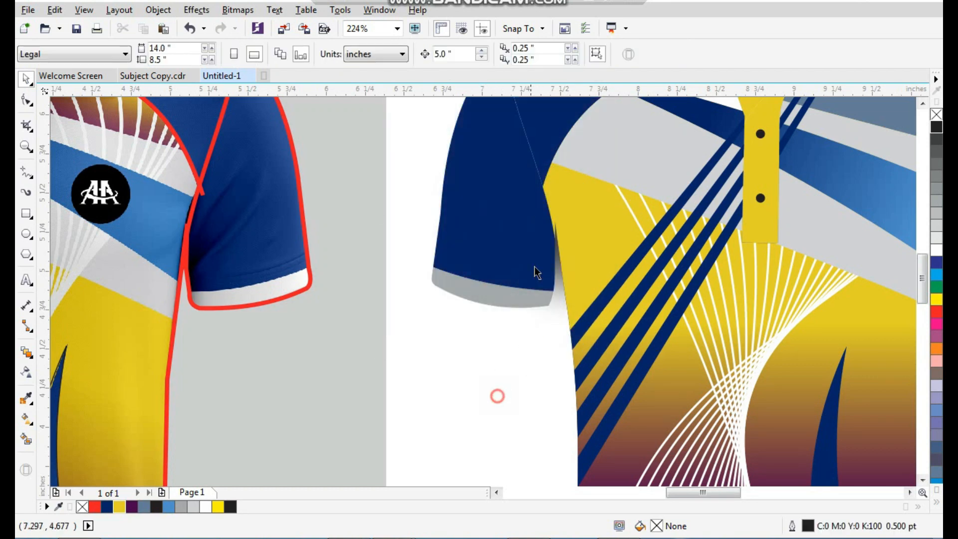
pyautogui.rightClick(549, 320)
pyautogui.click(604, 136)
pyautogui.click(507, 241)
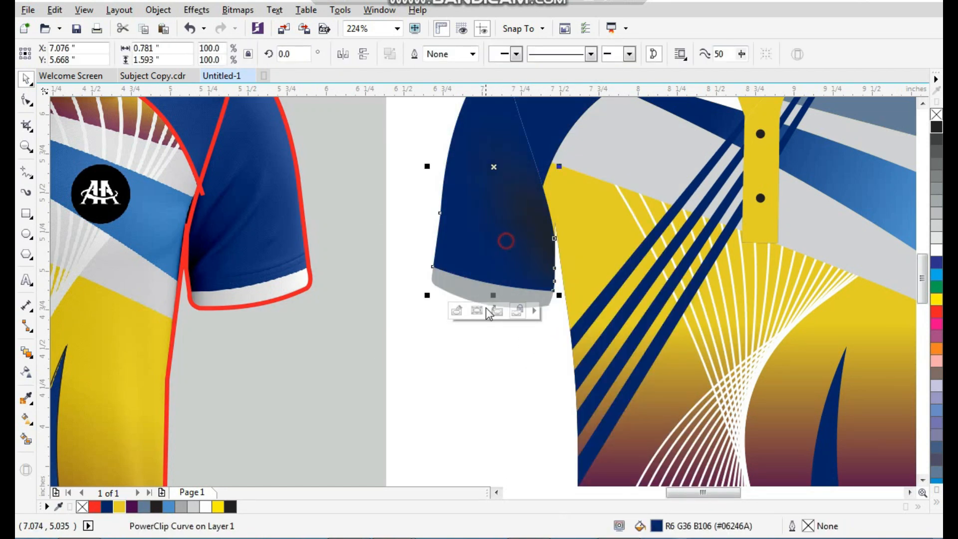
pyautogui.click(491, 312)
# - Send the mirrored shadow on the right sleeve to the back of the layer
pyautogui.scroll(-2, 490, 308)
pyautogui.press('F2')
pyautogui.moveTo(751, 186); pyautogui.dragTo(756, 347)
pyautogui.click(429, 280)
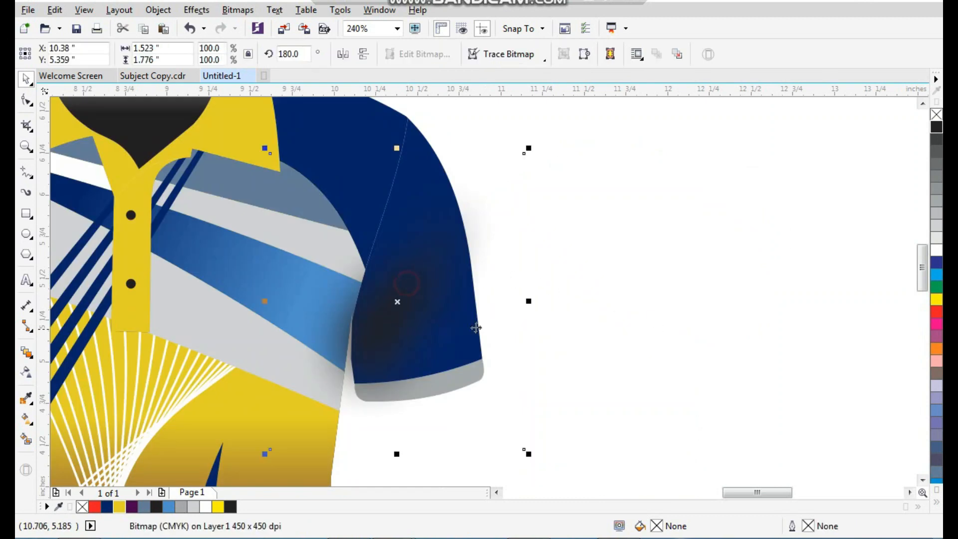
pyautogui.click(627, 313)
pyautogui.click(419, 306)
pyautogui.hotkey('shift', 'pagedown')
pyautogui.click(593, 312)
# - Shift the right shadow slightly and PowerClip it inside the right sleeve
pyautogui.click(404, 405)
pyautogui.rightClick(404, 406)
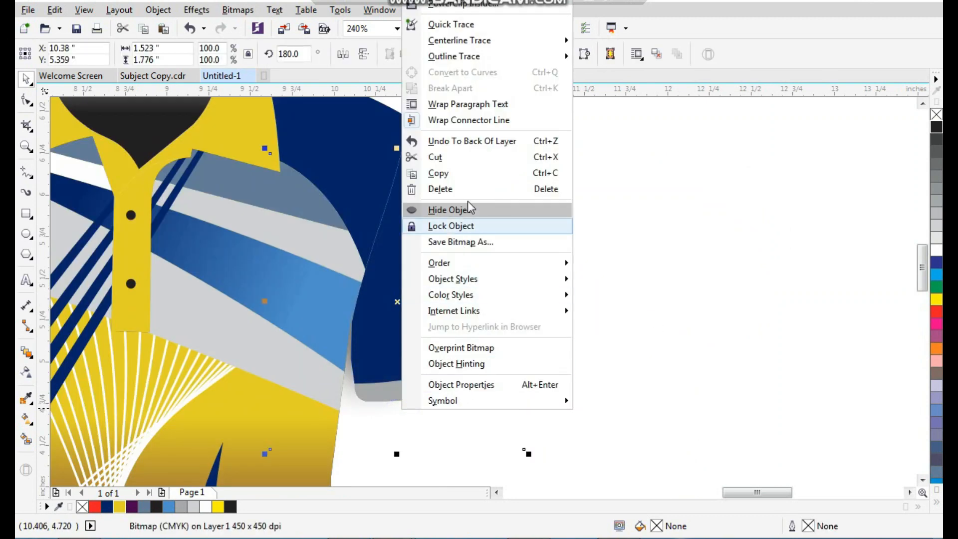
pyautogui.click(481, 22)
pyautogui.click(423, 419)
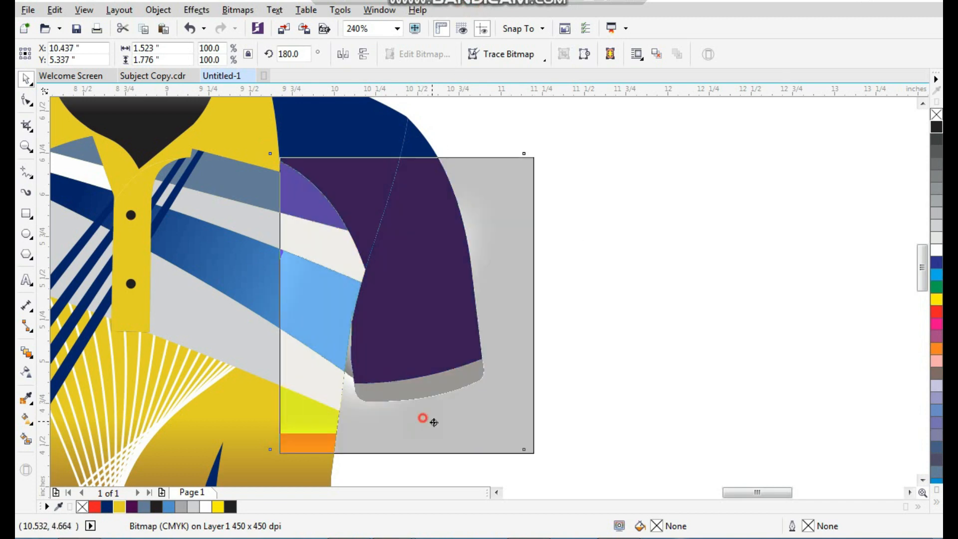
pyautogui.rightClick(425, 419)
pyautogui.click(472, 18)
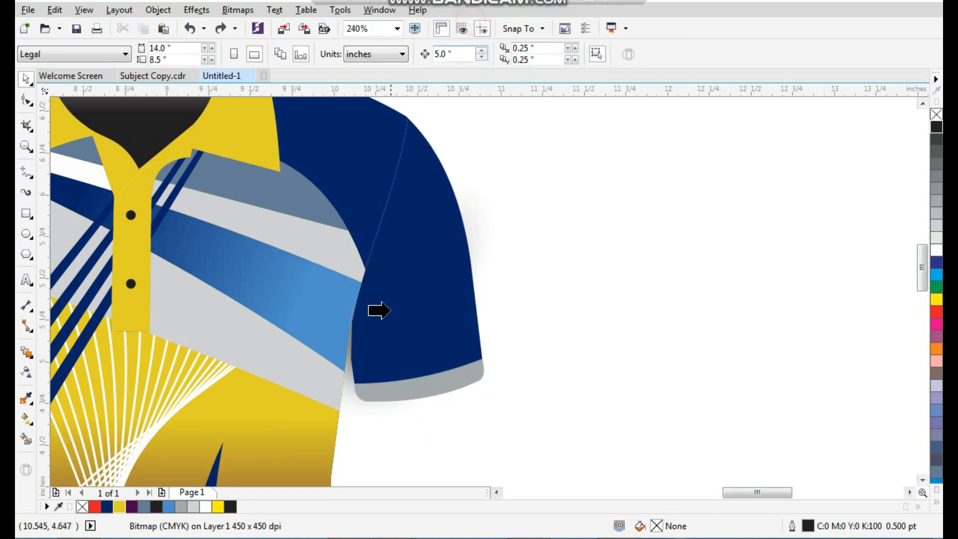
pyautogui.click(378, 310)
# - Compare the recreated shirt and its sleeve shading with the reference photo
pyautogui.scroll(-4, 549, 299)
pyautogui.moveTo(584, 165); pyautogui.dragTo(69, 473)
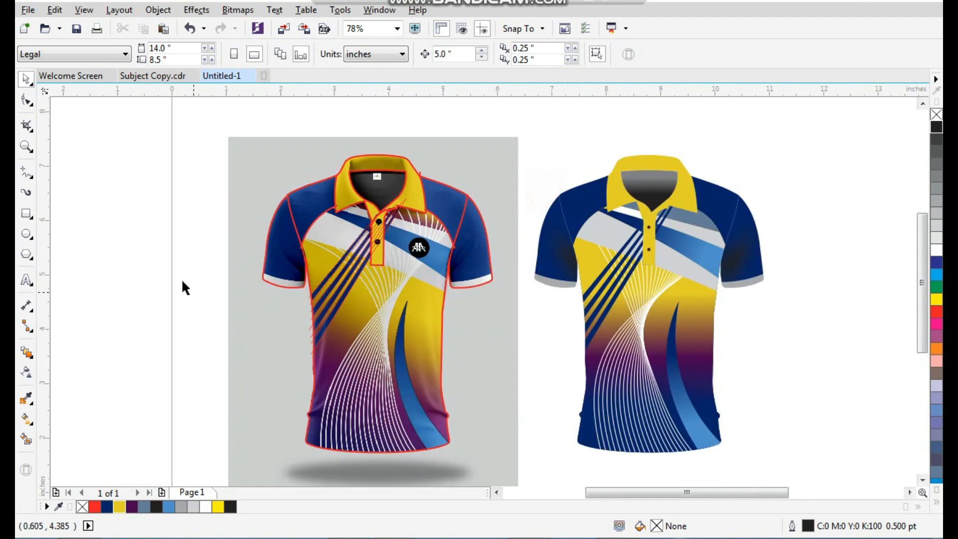
pyautogui.moveTo(250, 124); pyautogui.dragTo(733, 439)
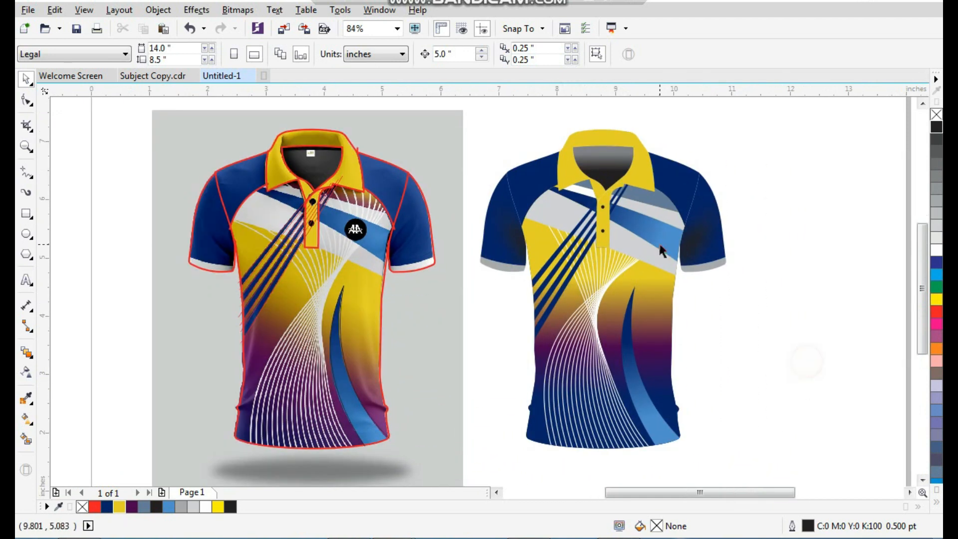
pyautogui.moveTo(751, 103); pyautogui.dragTo(282, 446)
pyautogui.scroll(-2, 374, 359)
pyautogui.press('F2')
pyautogui.moveTo(252, 223); pyautogui.dragTo(565, 413)
# - Inspect the whole recreated shirt close up in a full-screen preview
pyautogui.moveTo(814, 134); pyautogui.dragTo(460, 502)
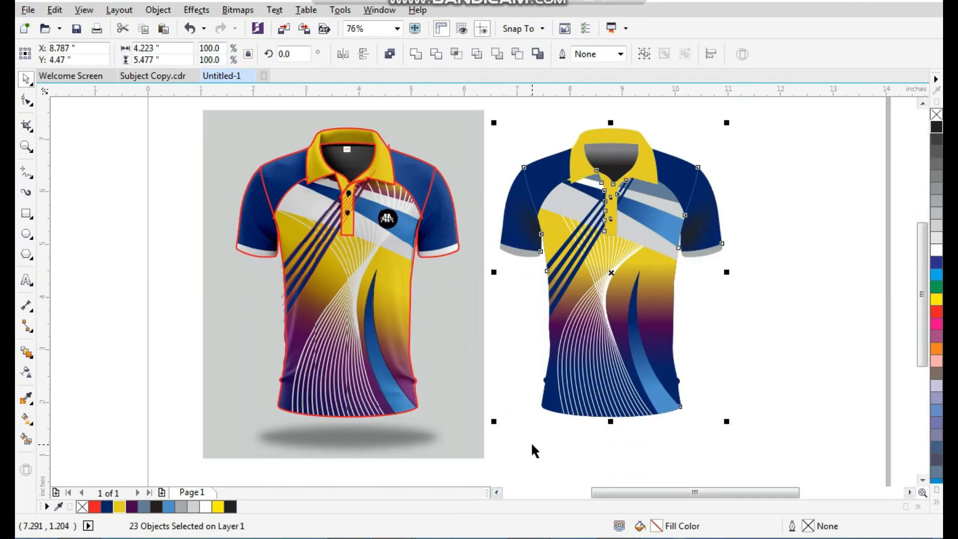
pyautogui.hotkey('shift', 'F2')
pyautogui.click(653, 344)
pyautogui.press('F9')
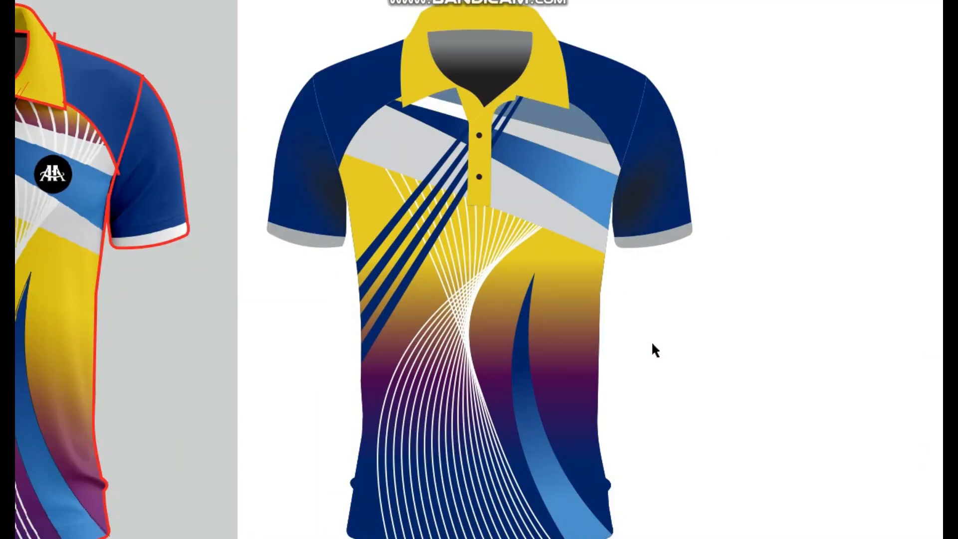
pyautogui.press('F9')
pyautogui.scroll(-2, 594, 307)
pyautogui.press('F2')
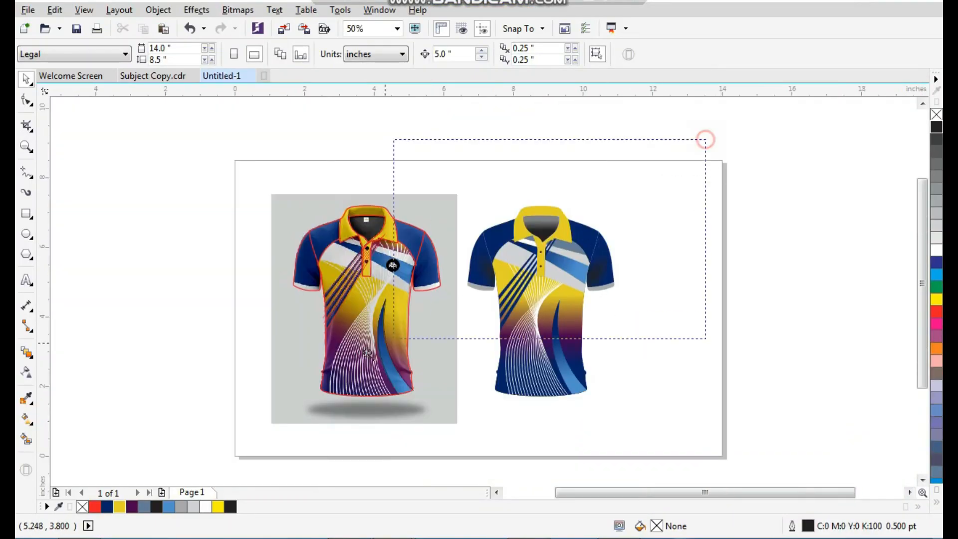